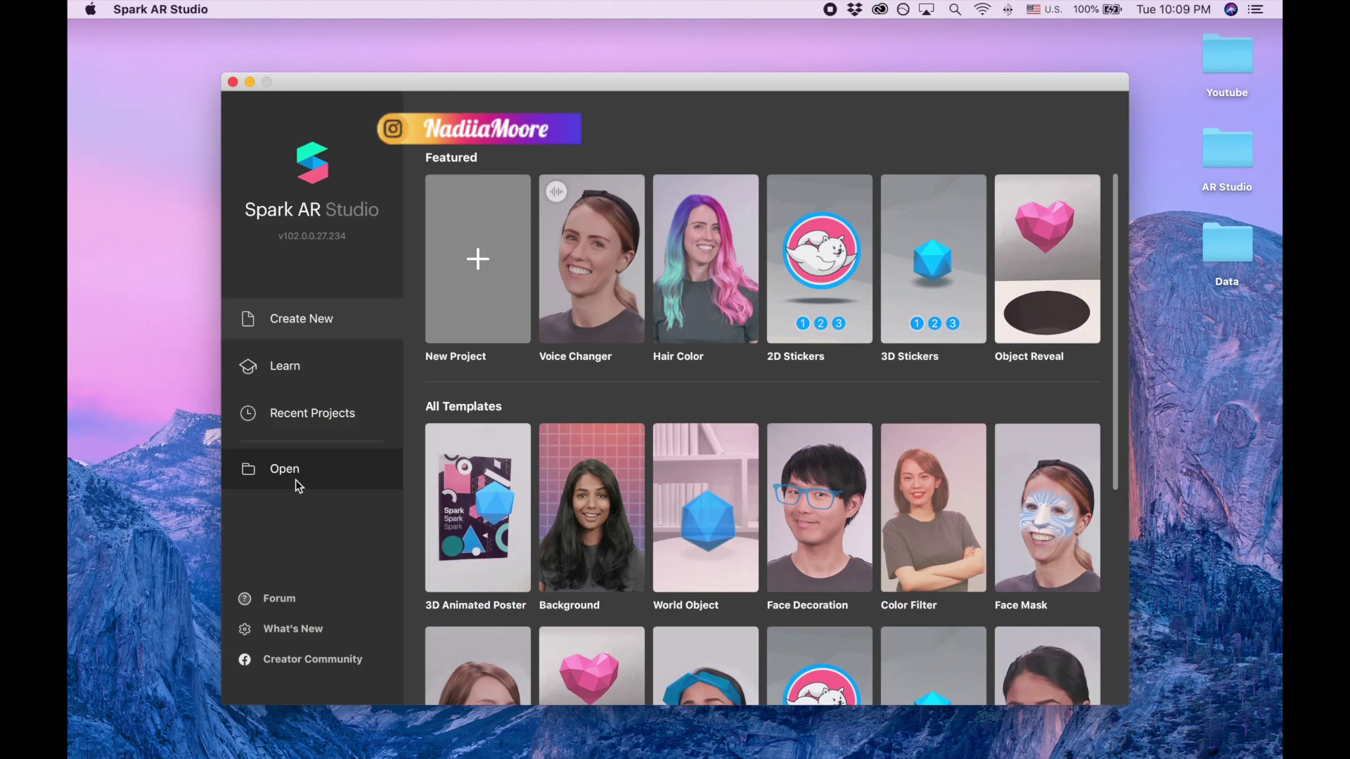
Step: Create a blank Spark AR project and resize and reposition the Untitled window
{"action": "left_click", "coordinate": [473, 251]}
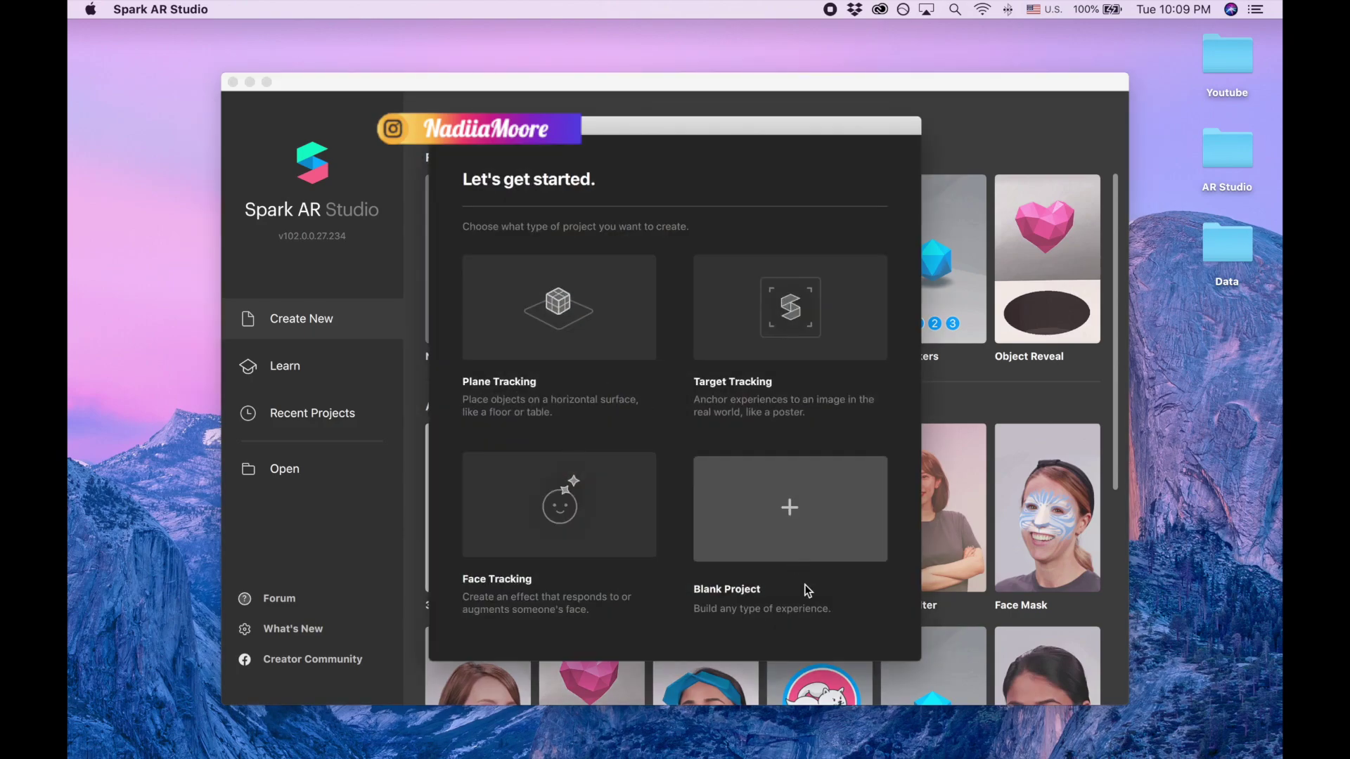
{"action": "left_click", "coordinate": [794, 516]}
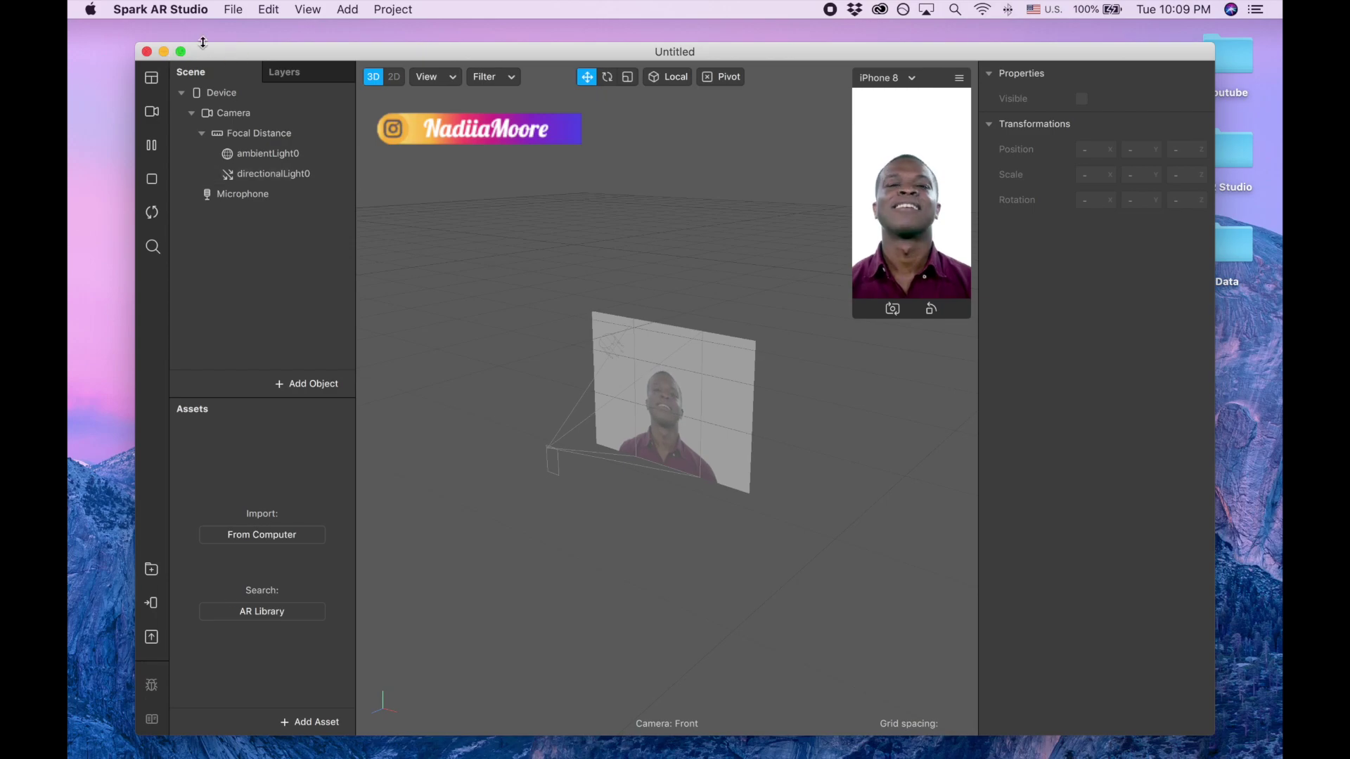
{"action": "left_click_drag", "start_coordinate": [136, 43], "coordinate": [167, 29]}
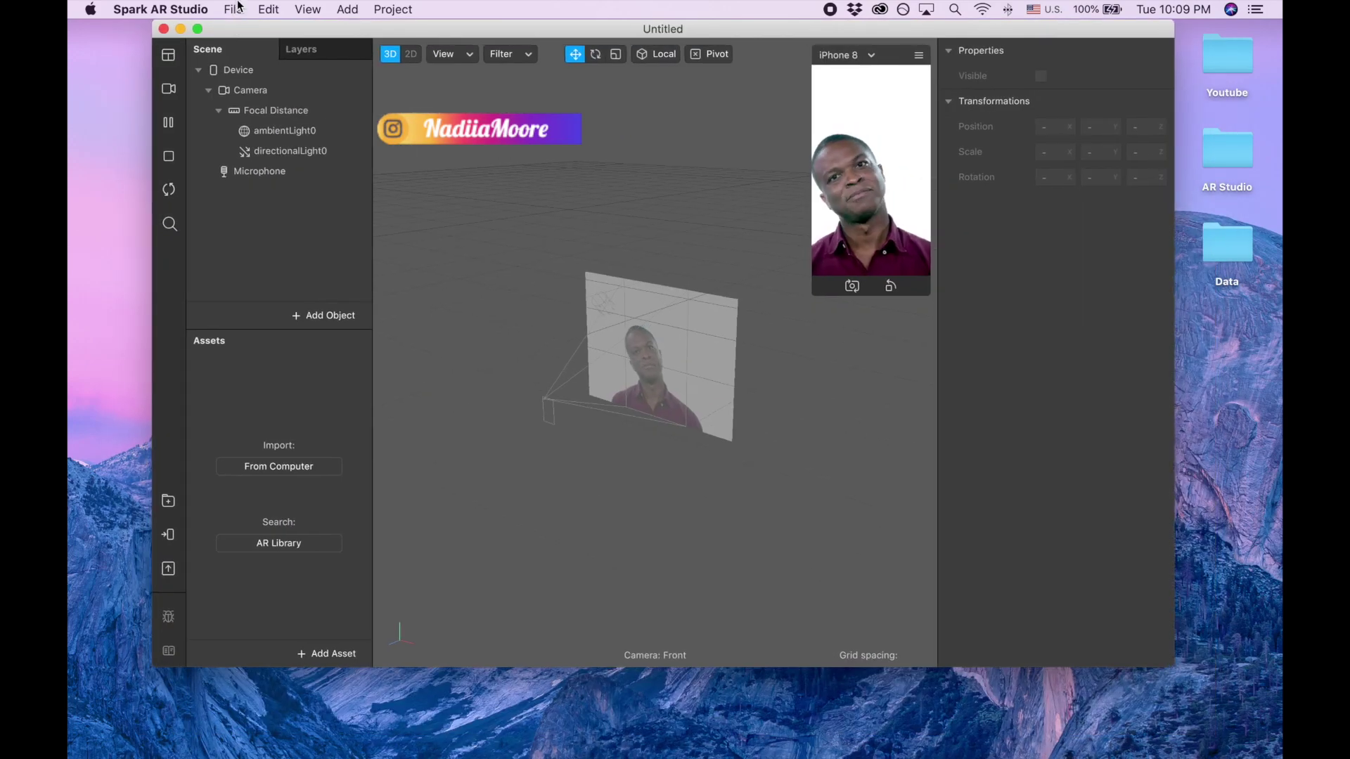
{"action": "double_click", "coordinate": [169, 29]}
{"action": "left_click_drag", "start_coordinate": [319, 73], "coordinate": [313, 33]}
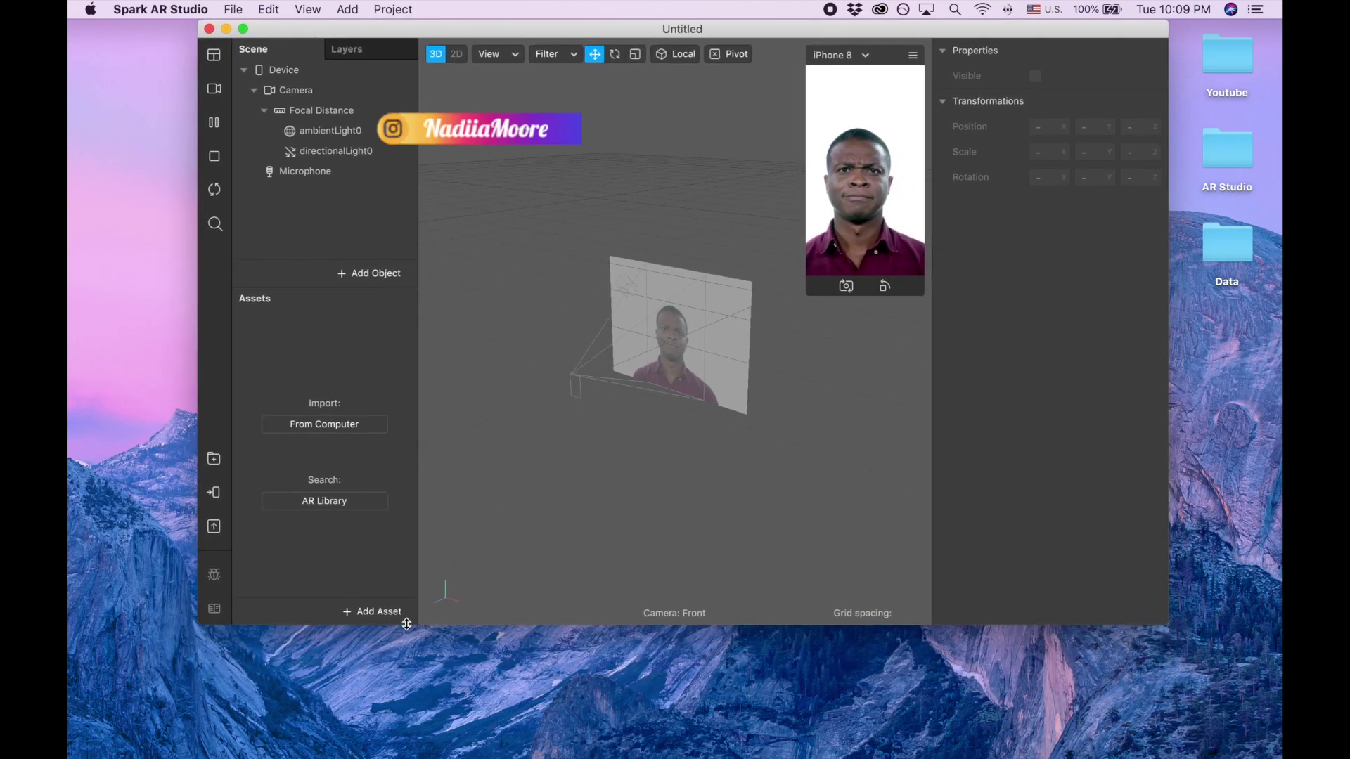
Step: Add an Audio Playback Controller asset and rename it 'music'
{"action": "left_click", "coordinate": [396, 613]}
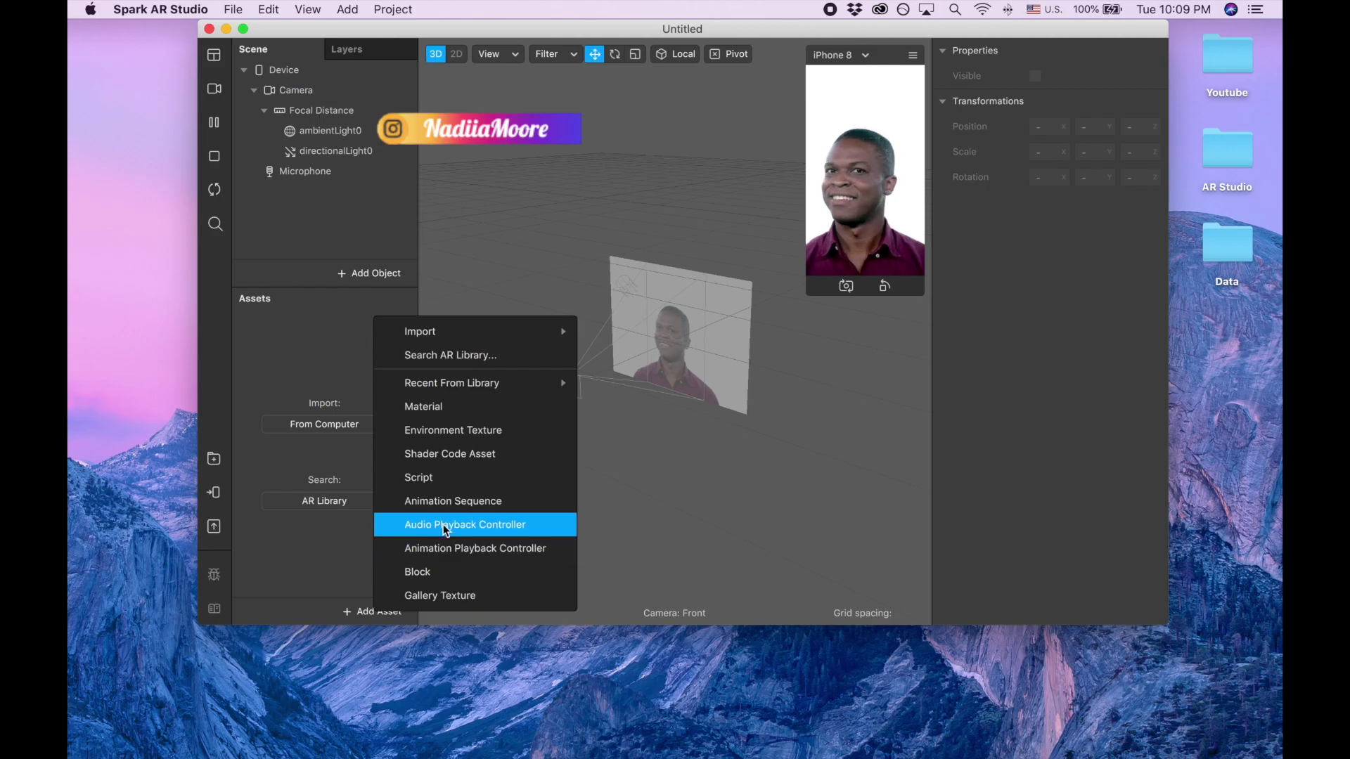
{"action": "left_click", "coordinate": [502, 526]}
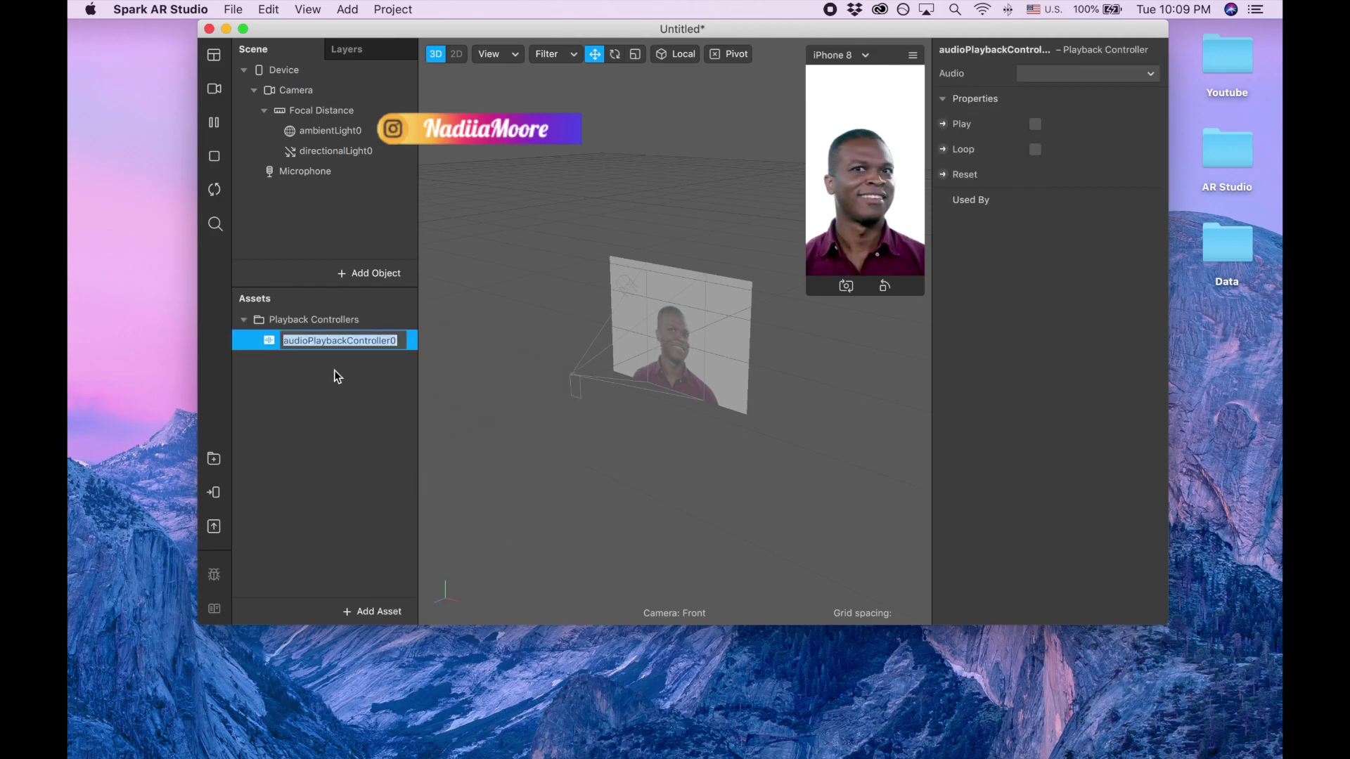
{"action": "type", "text": "music"}
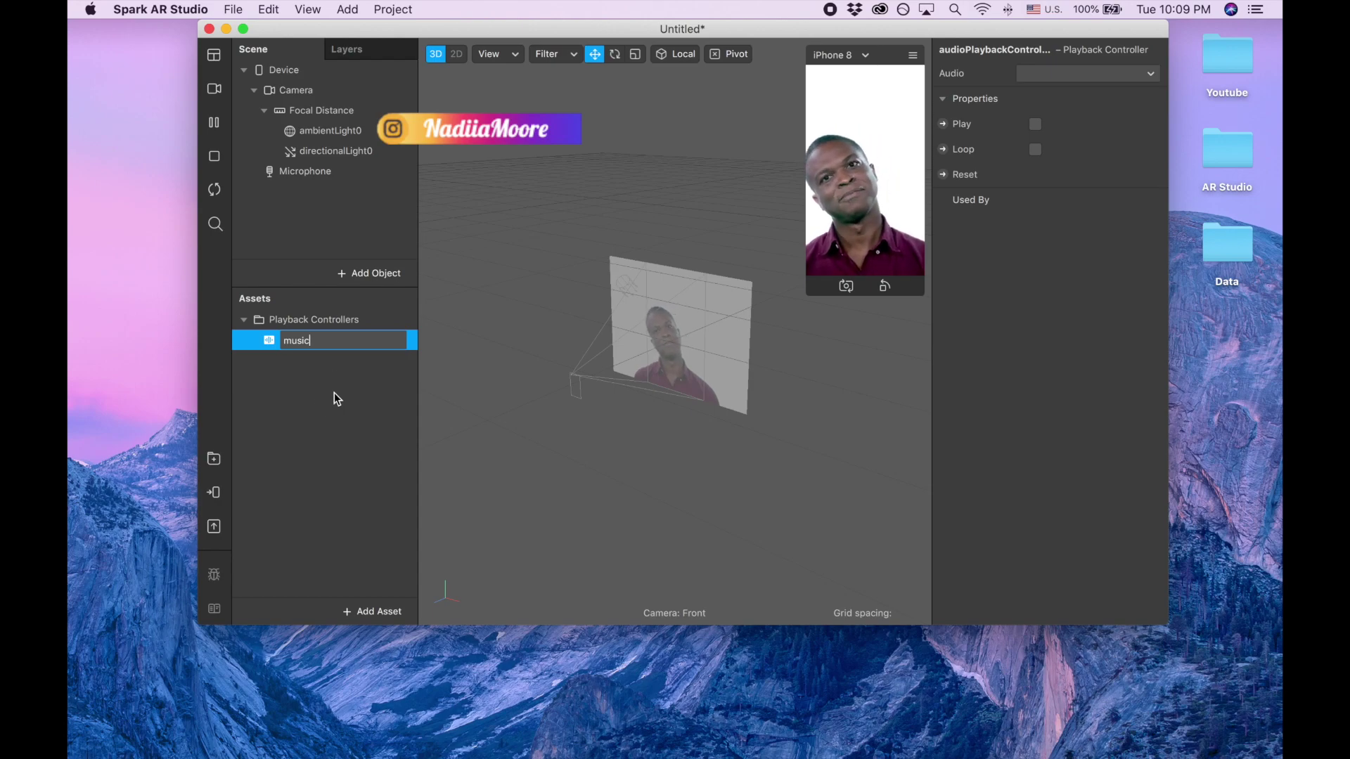
{"action": "left_click", "coordinate": [334, 392]}
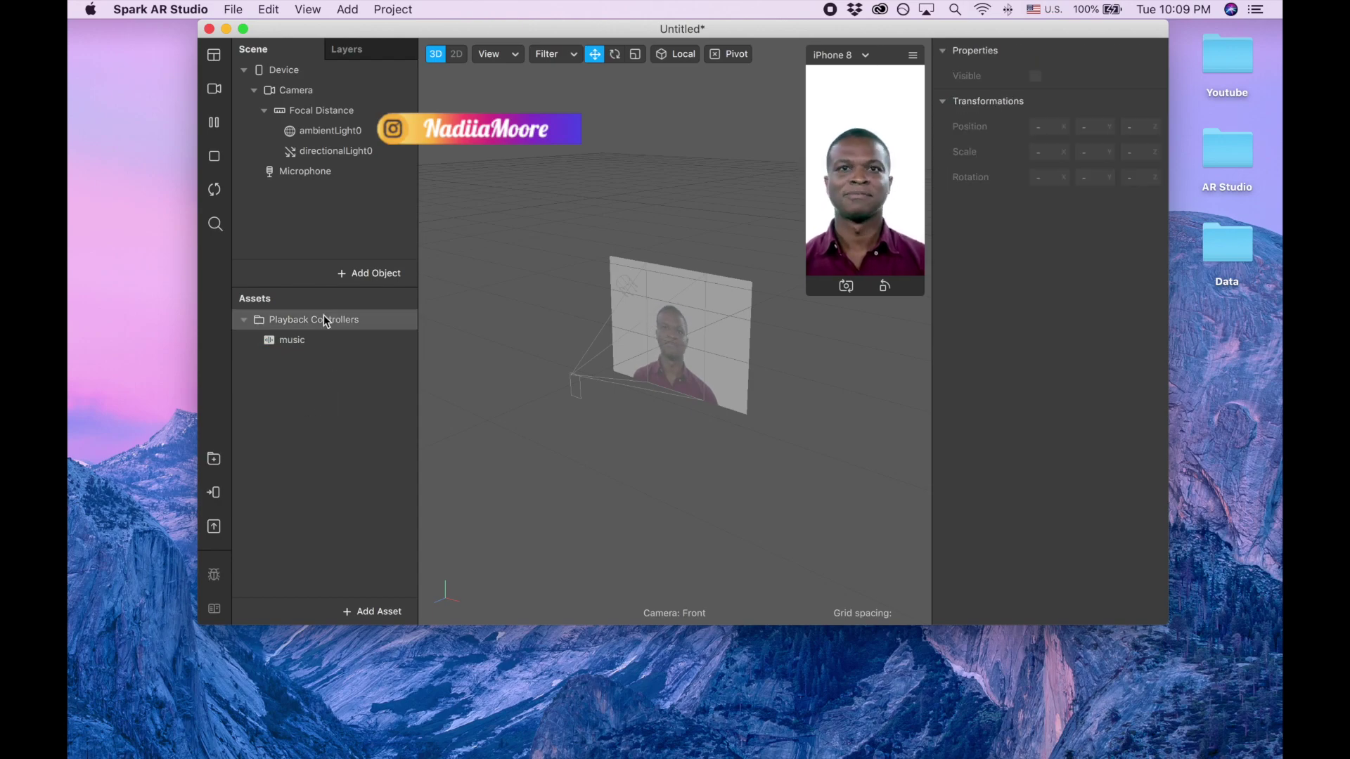
Step: Insert a Speaker object with its Audio set to the music controller, then select music
{"action": "left_click", "coordinate": [348, 273]}
{"action": "type", "text": "sp"}
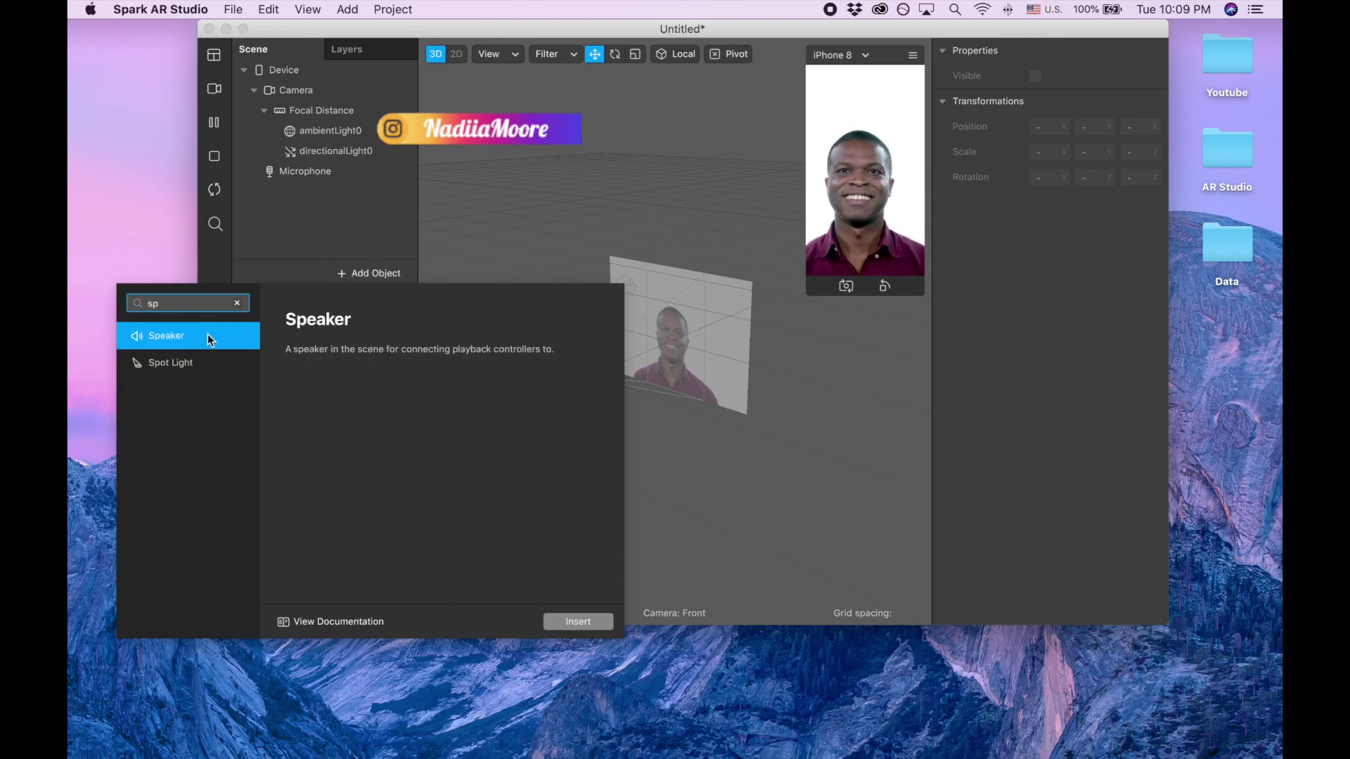
{"action": "double_click", "coordinate": [208, 334]}
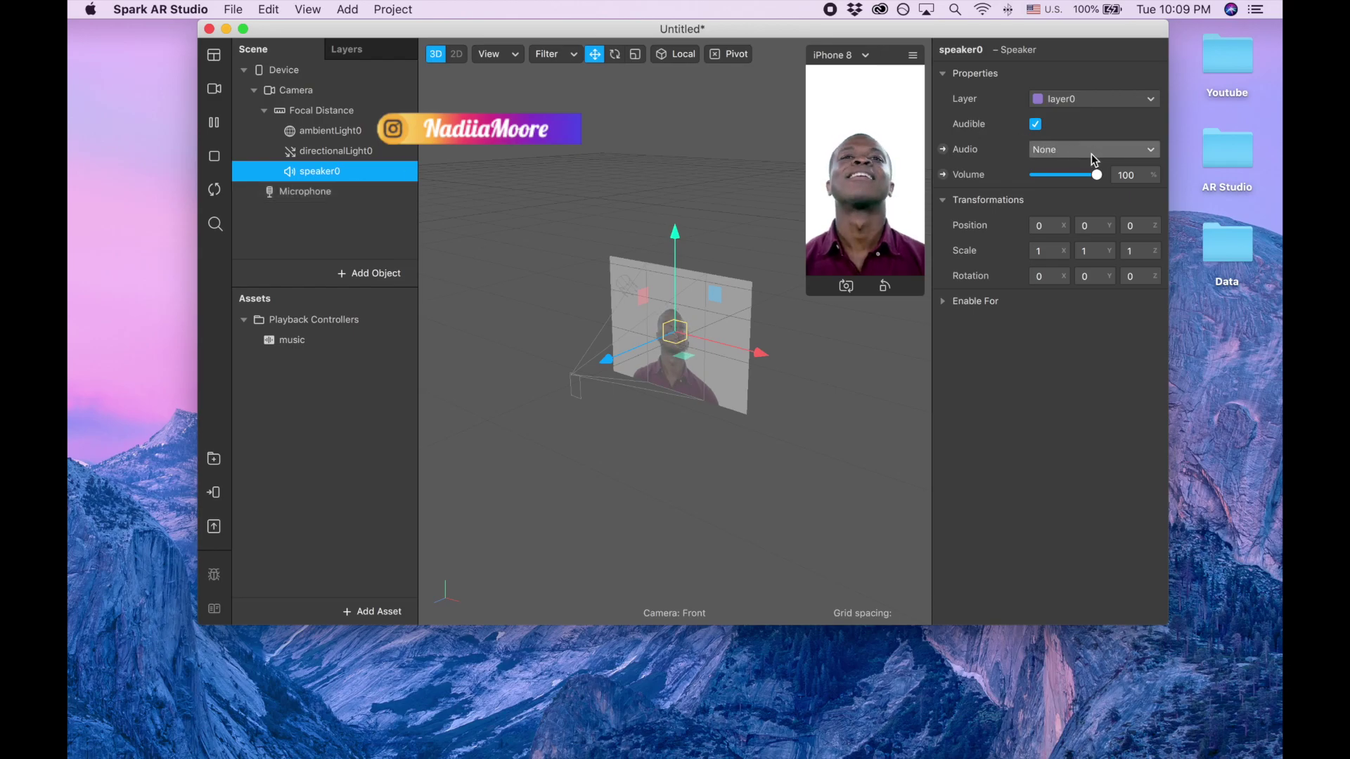
{"action": "left_click", "coordinate": [1120, 150]}
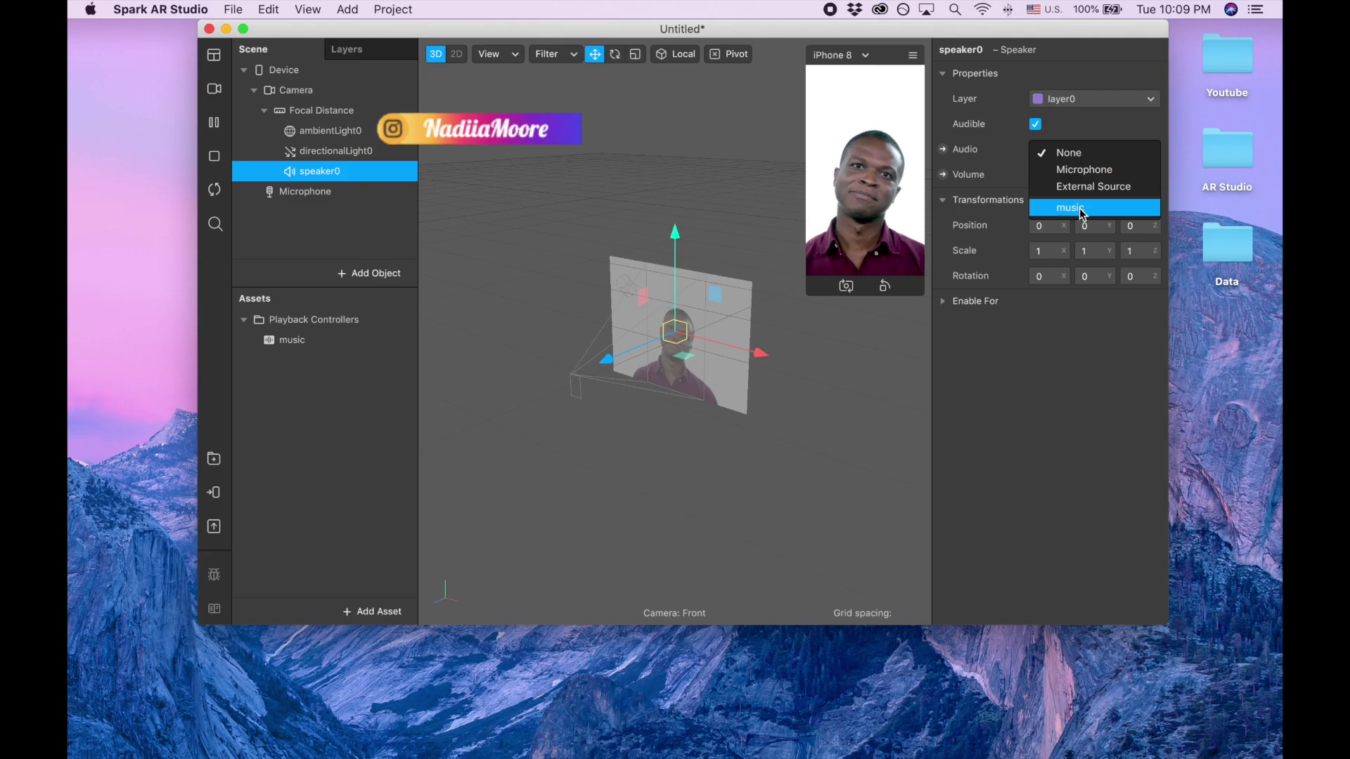
{"action": "left_click", "coordinate": [1079, 207]}
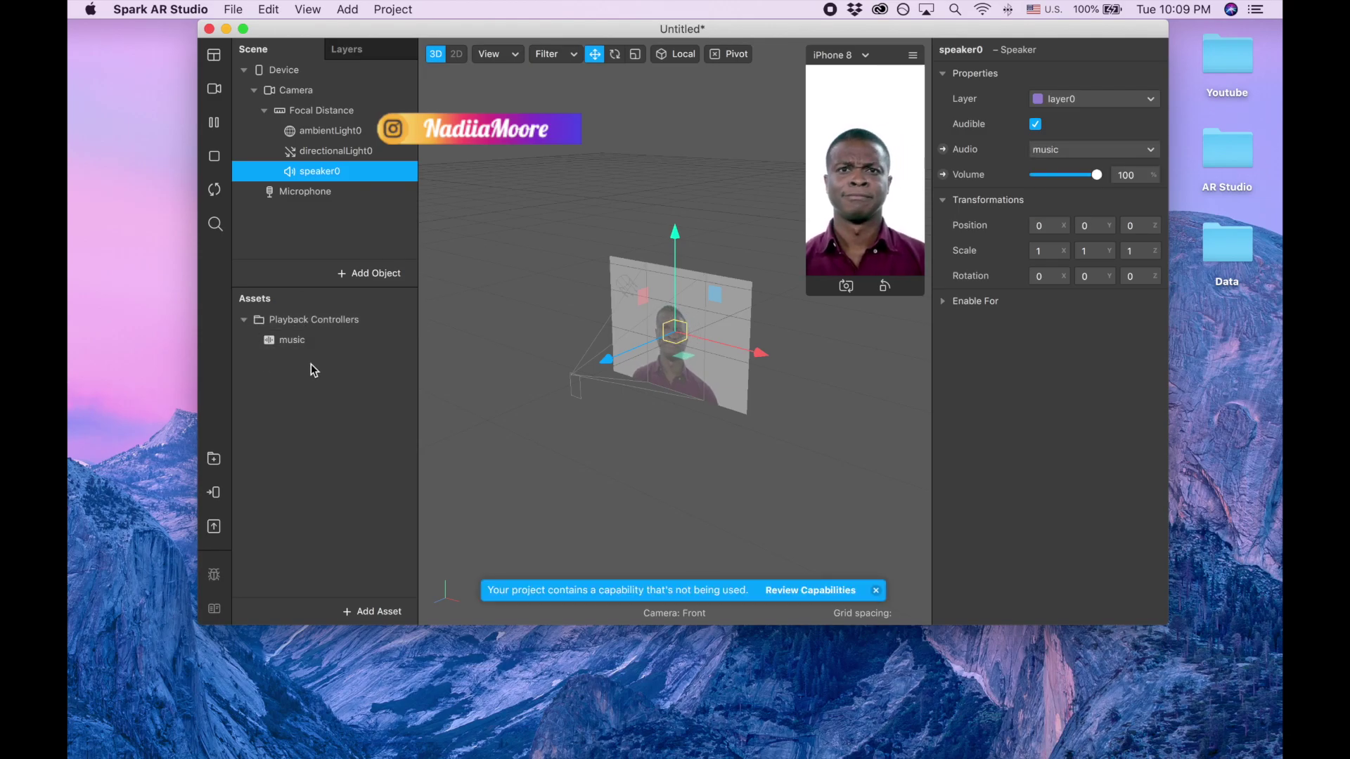
{"action": "left_click", "coordinate": [292, 342]}
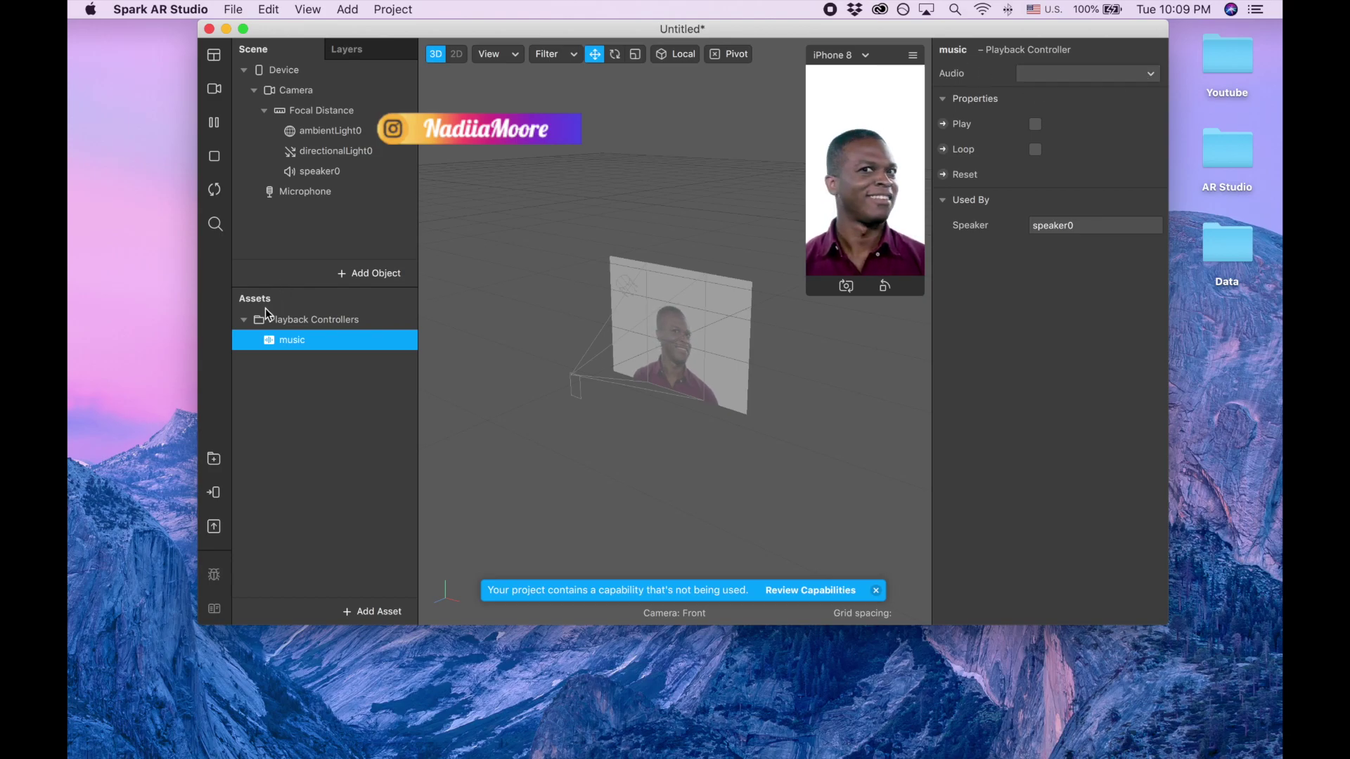
Step: Import the free '90s Sitcom Theme Intro 01' track from AR Library's Music and Sound section
{"action": "left_click", "coordinate": [215, 461]}
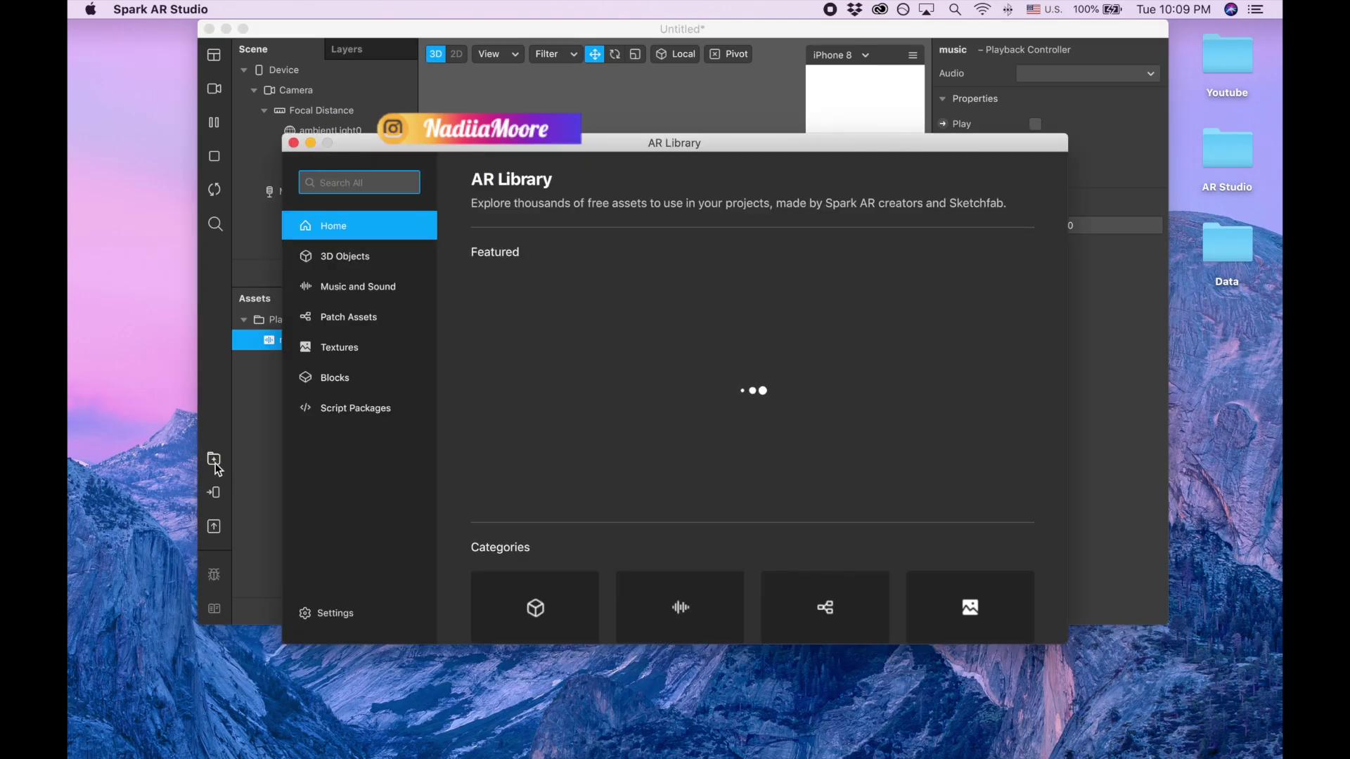
{"action": "left_click", "coordinate": [361, 287]}
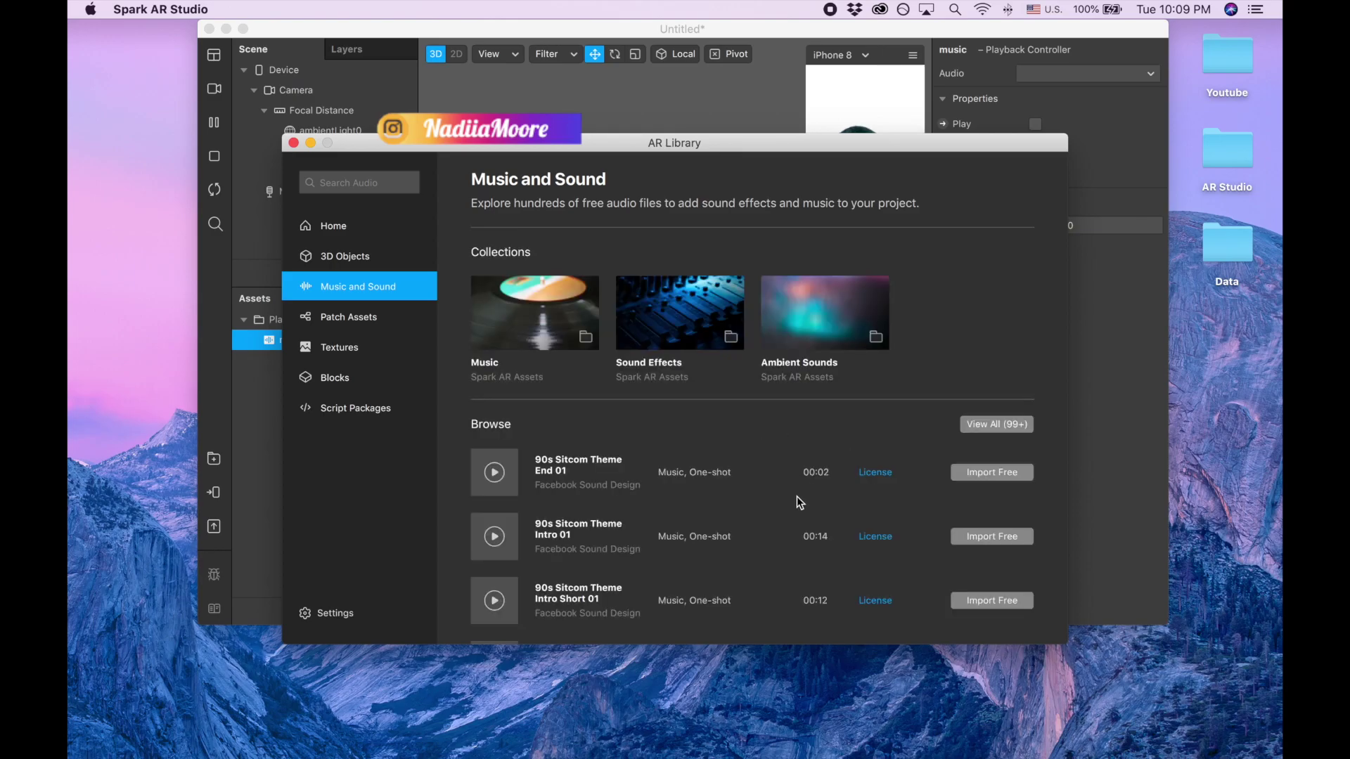
{"action": "scroll", "coordinate": [797, 492], "scroll_direction": "down", "scroll_amount": 5}
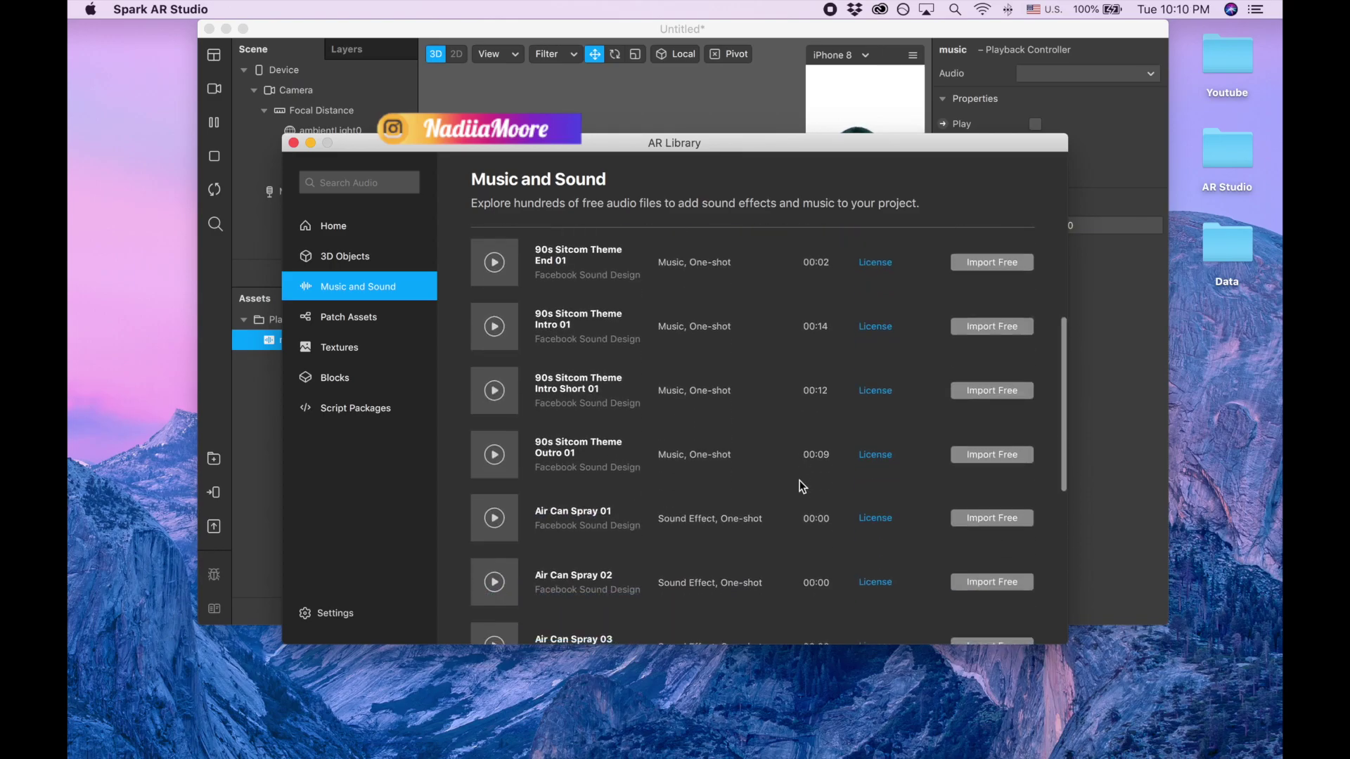
{"action": "left_click", "coordinate": [978, 329]}
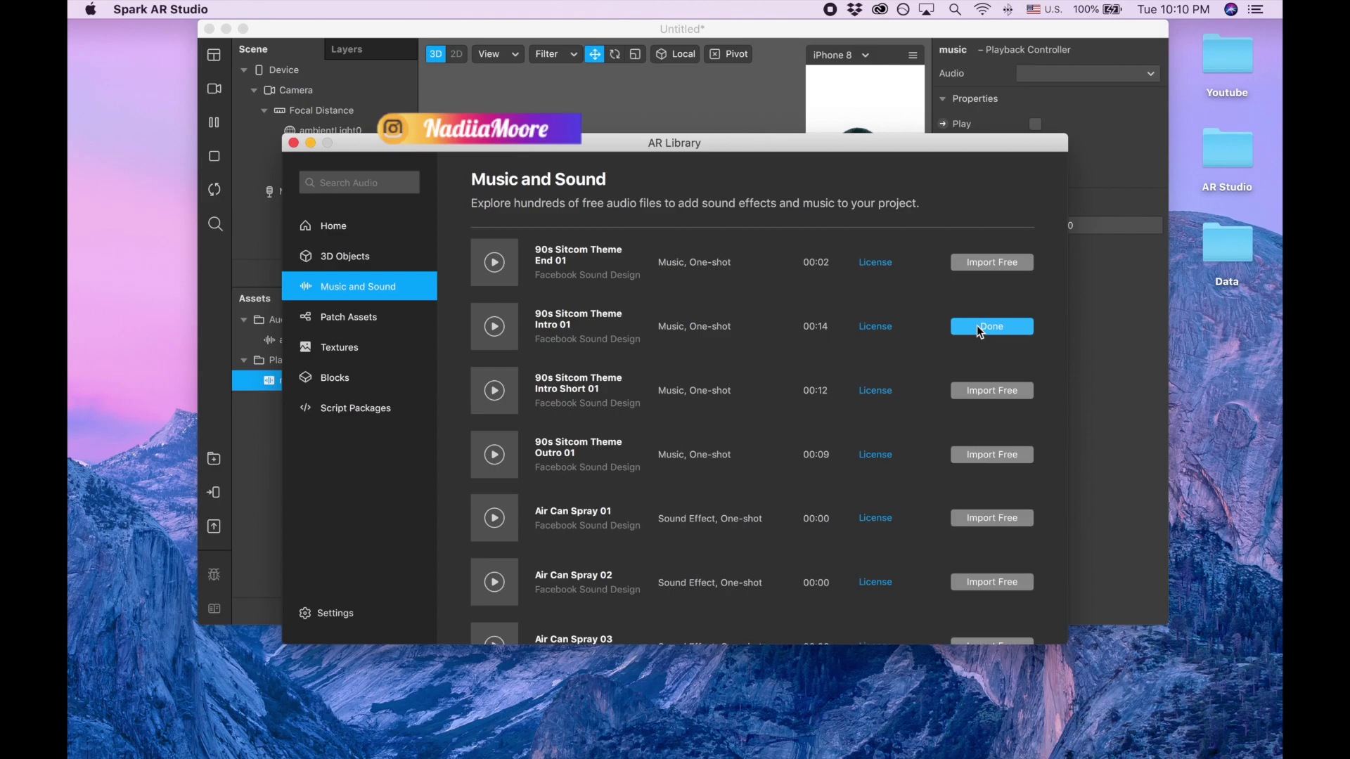
{"action": "left_click", "coordinate": [311, 144]}
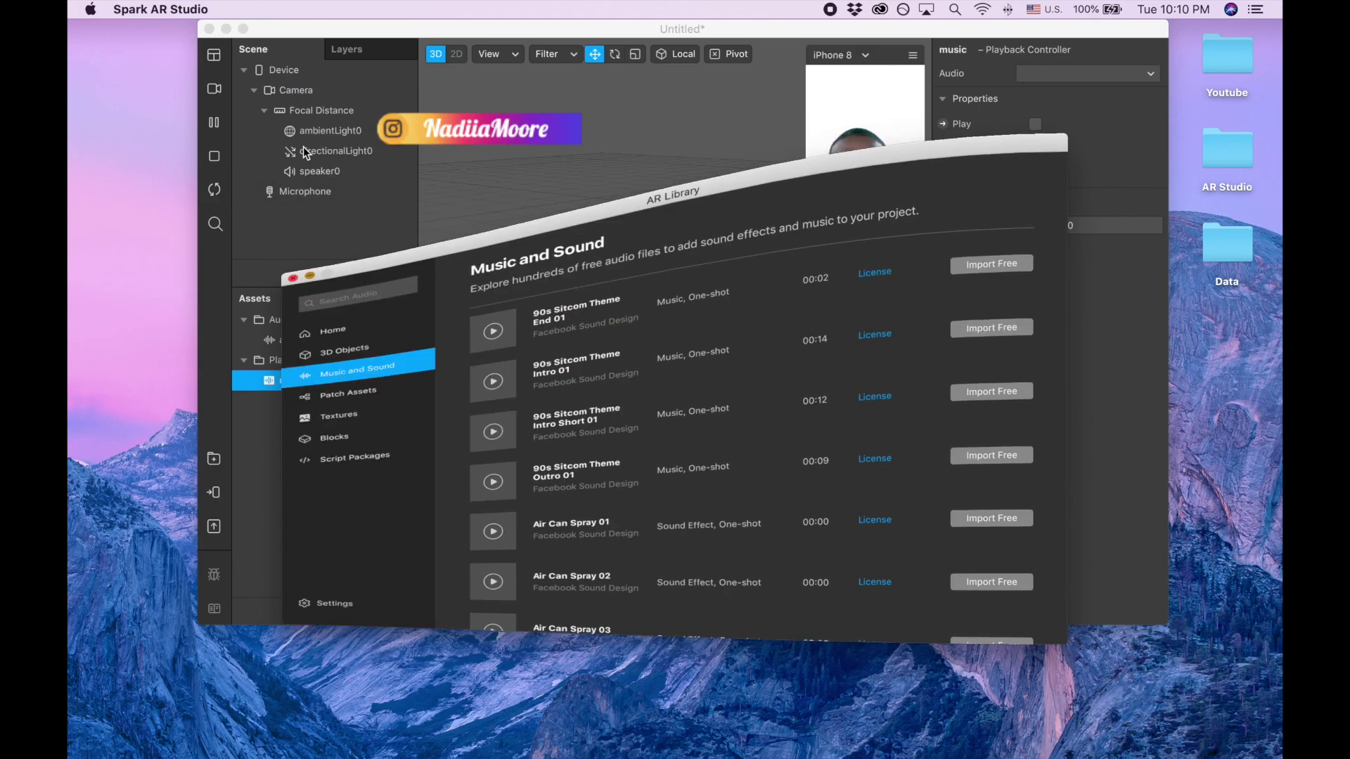
Step: Set music's Audio to the imported sitcom track, previewing playback then switching Play off
{"action": "left_click", "coordinate": [1120, 73]}
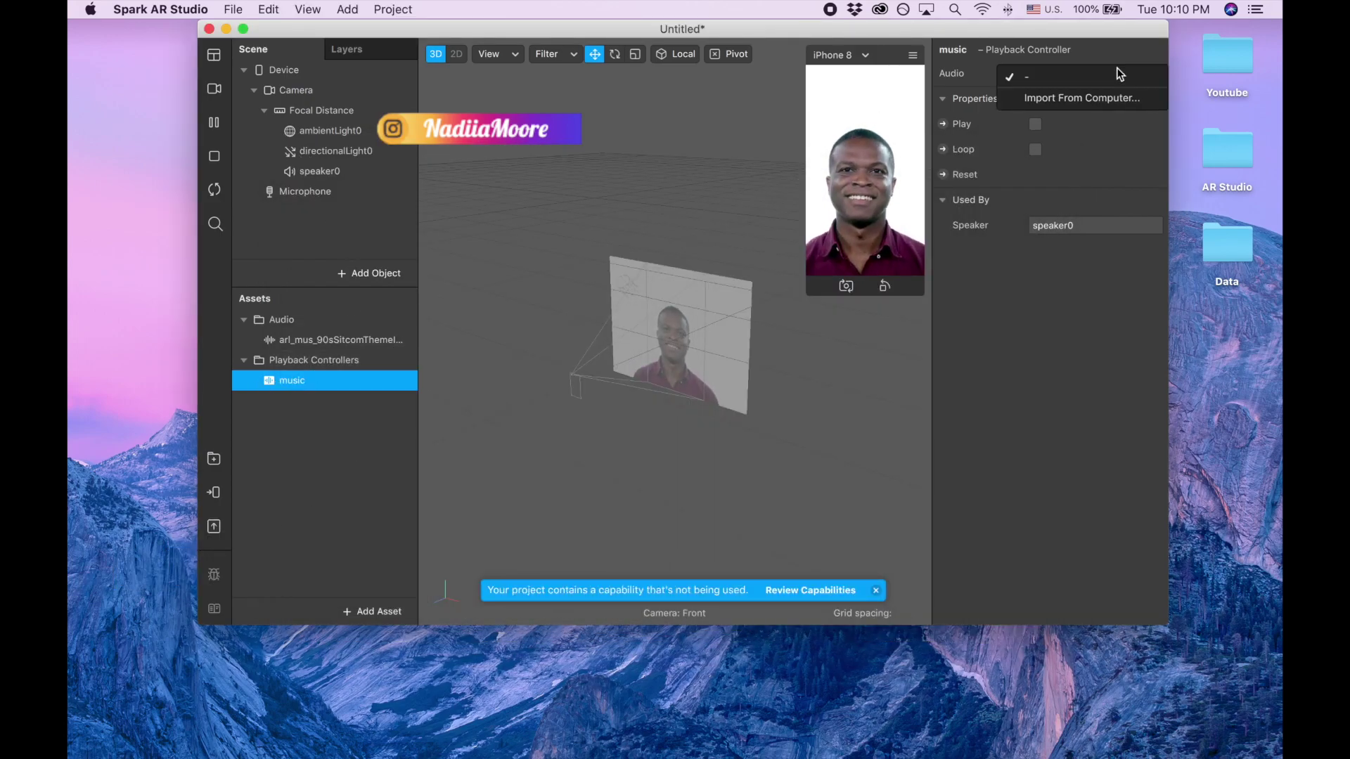
{"action": "left_click", "coordinate": [385, 341]}
{"action": "left_click", "coordinate": [302, 390]}
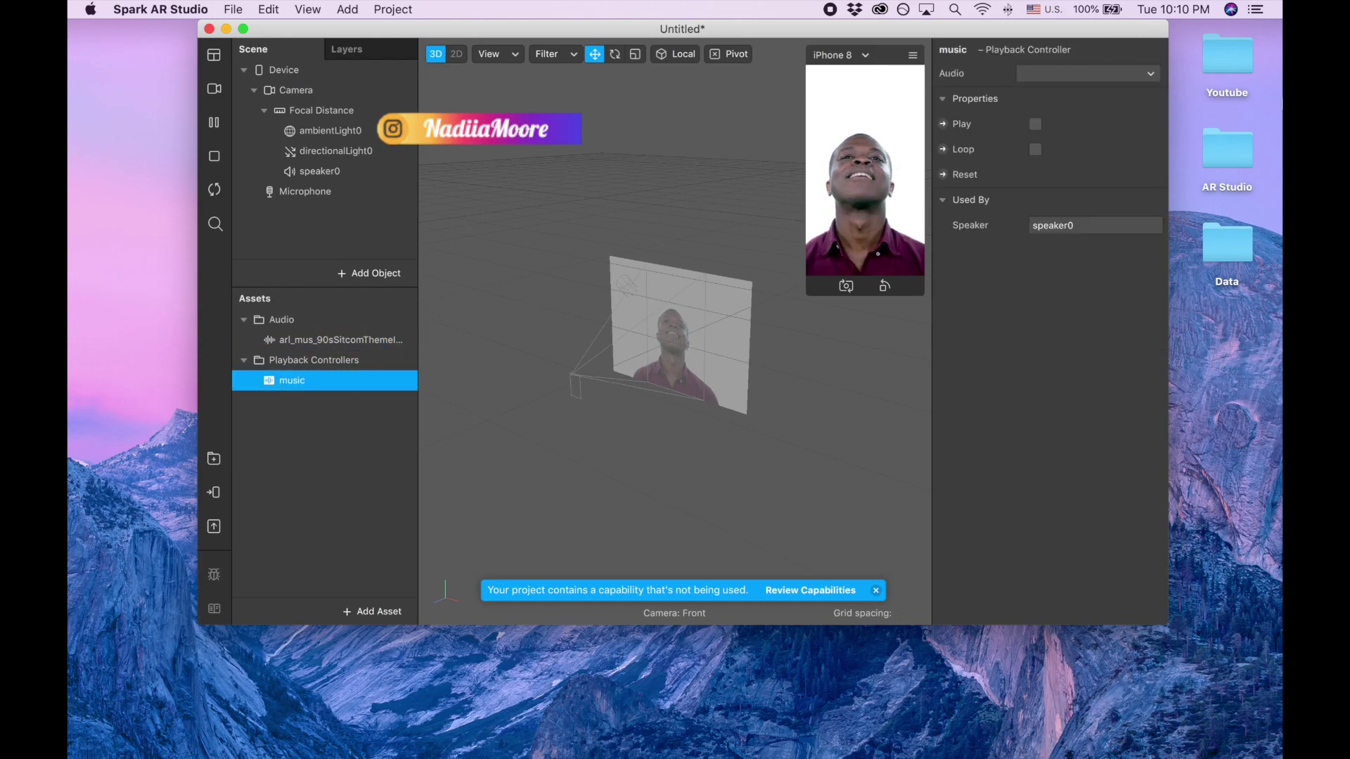
{"action": "left_click", "coordinate": [1114, 74]}
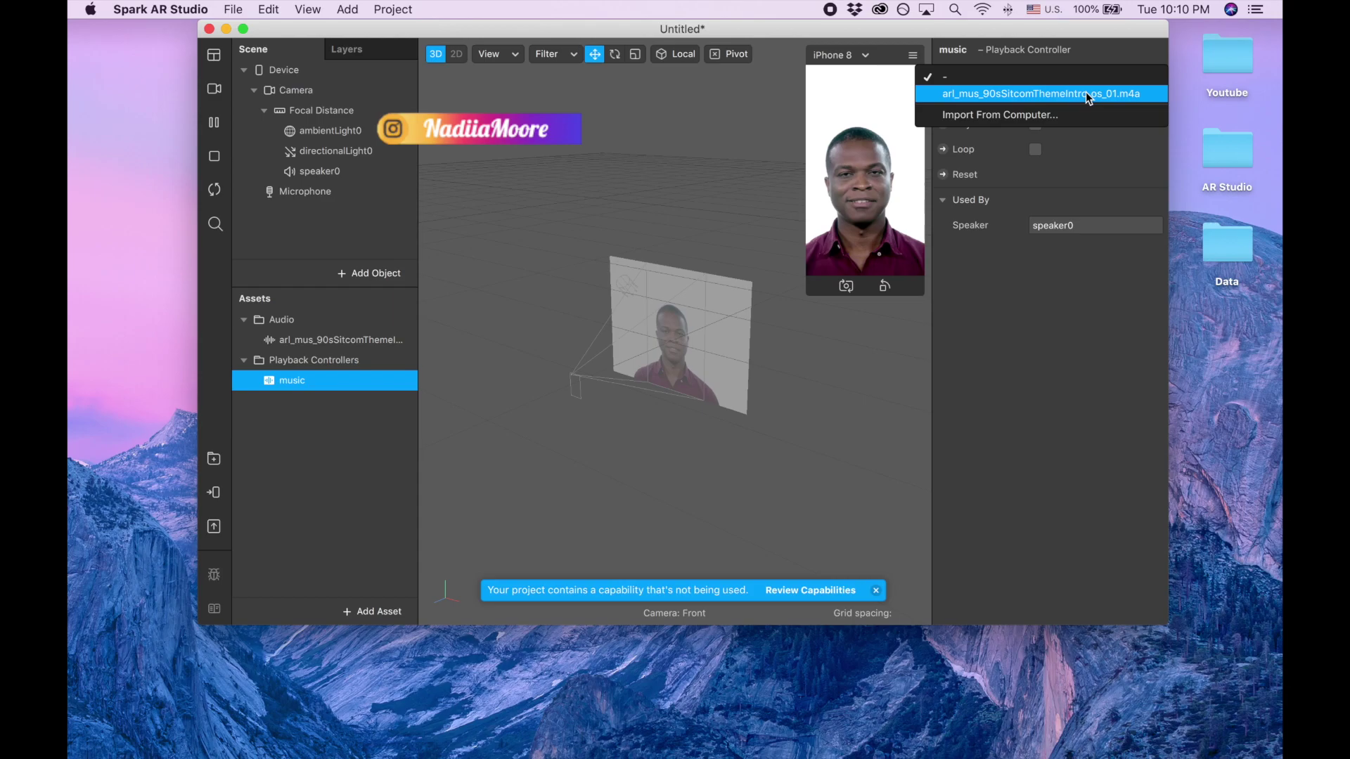
{"action": "left_click", "coordinate": [1085, 93]}
{"action": "left_click", "coordinate": [1037, 125]}
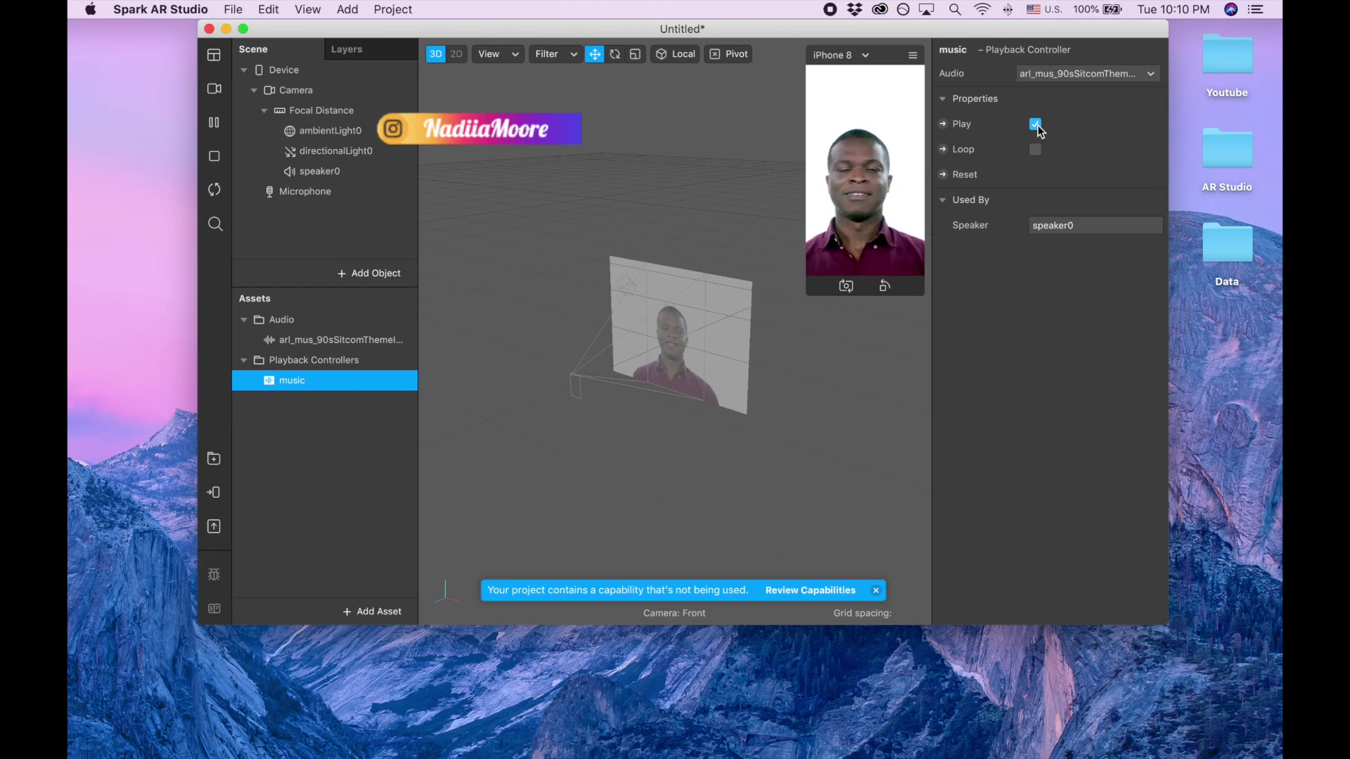
{"action": "left_click", "coordinate": [1036, 124]}
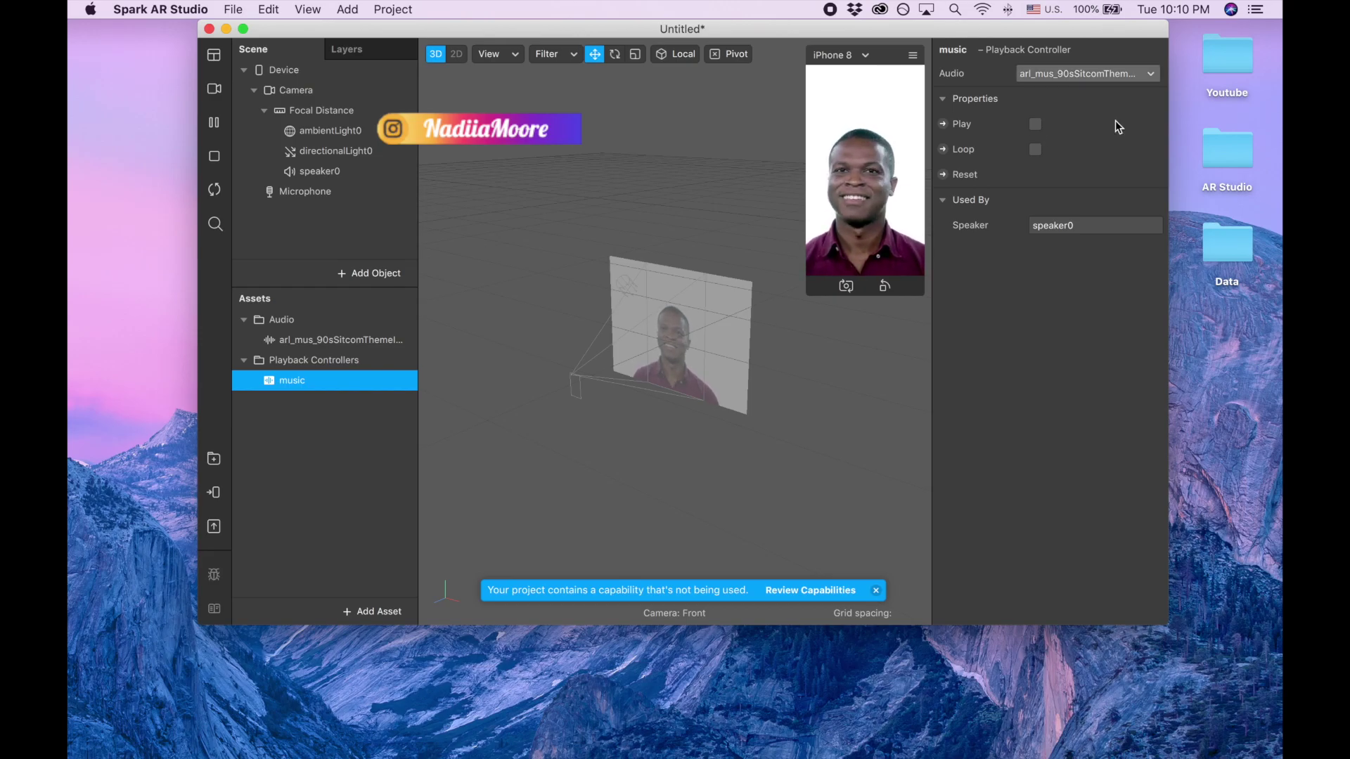
{"action": "mouse_move", "coordinate": [70, 201]}
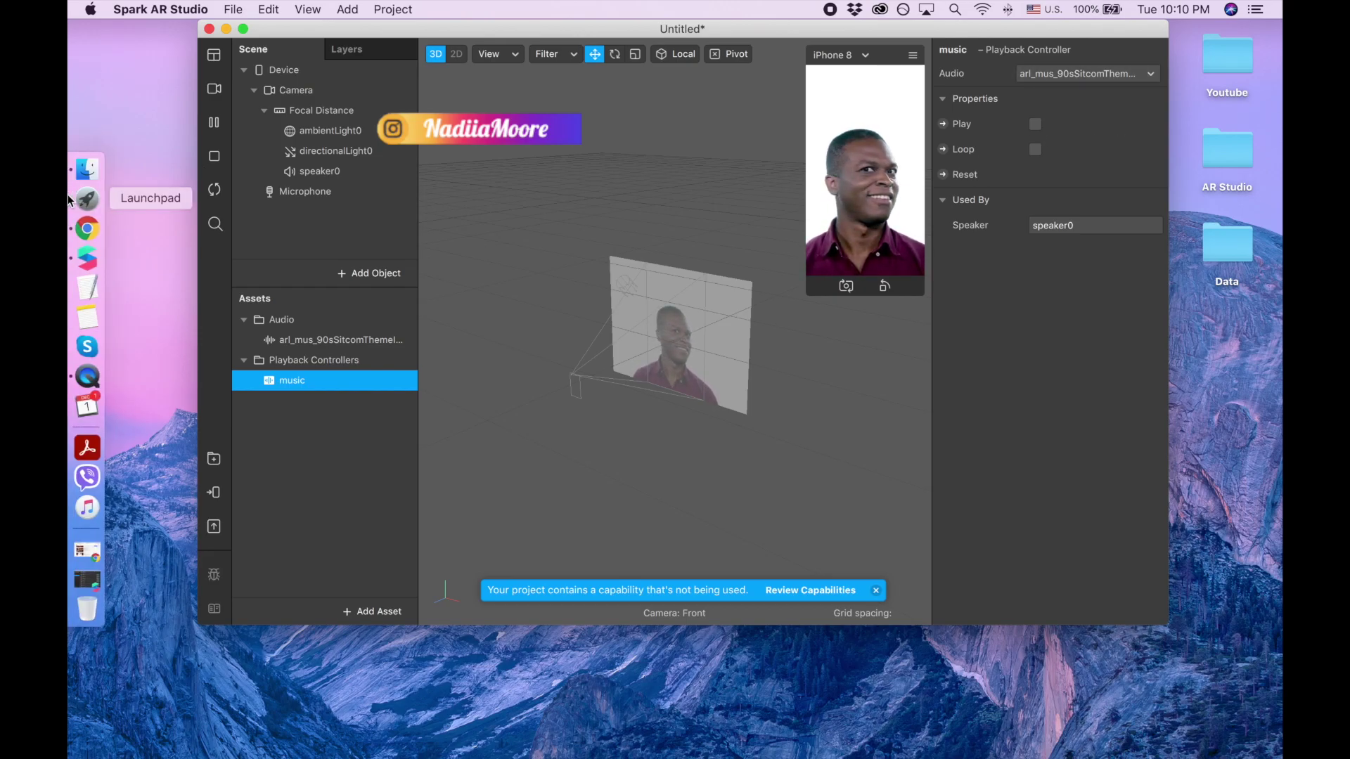
Step: Open the 'Glee - Jingle Bell Rock (Lyrics)' video from the jingle bells search results
{"action": "left_click", "coordinate": [88, 228]}
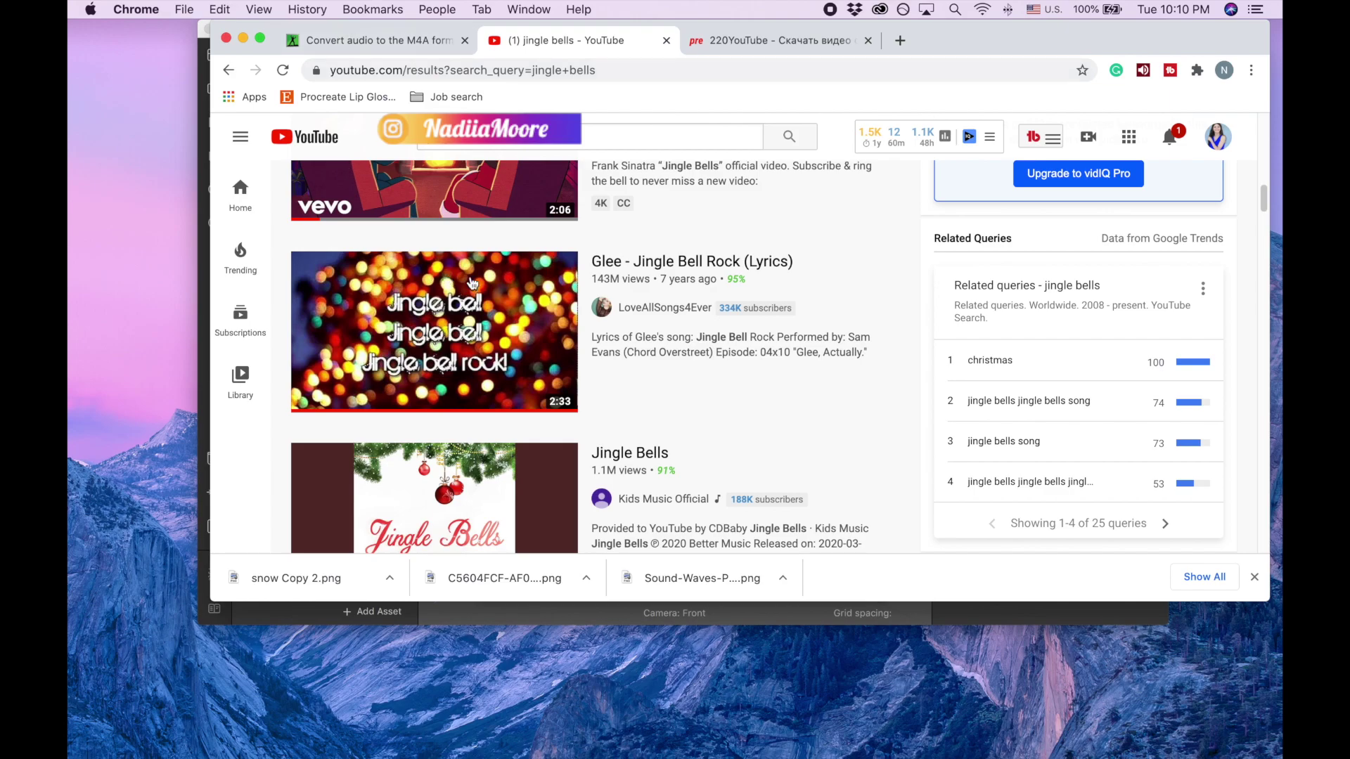
{"action": "mouse_move", "coordinate": [473, 284]}
{"action": "scroll", "coordinate": [545, 345], "scroll_direction": "down", "scroll_amount": 1}
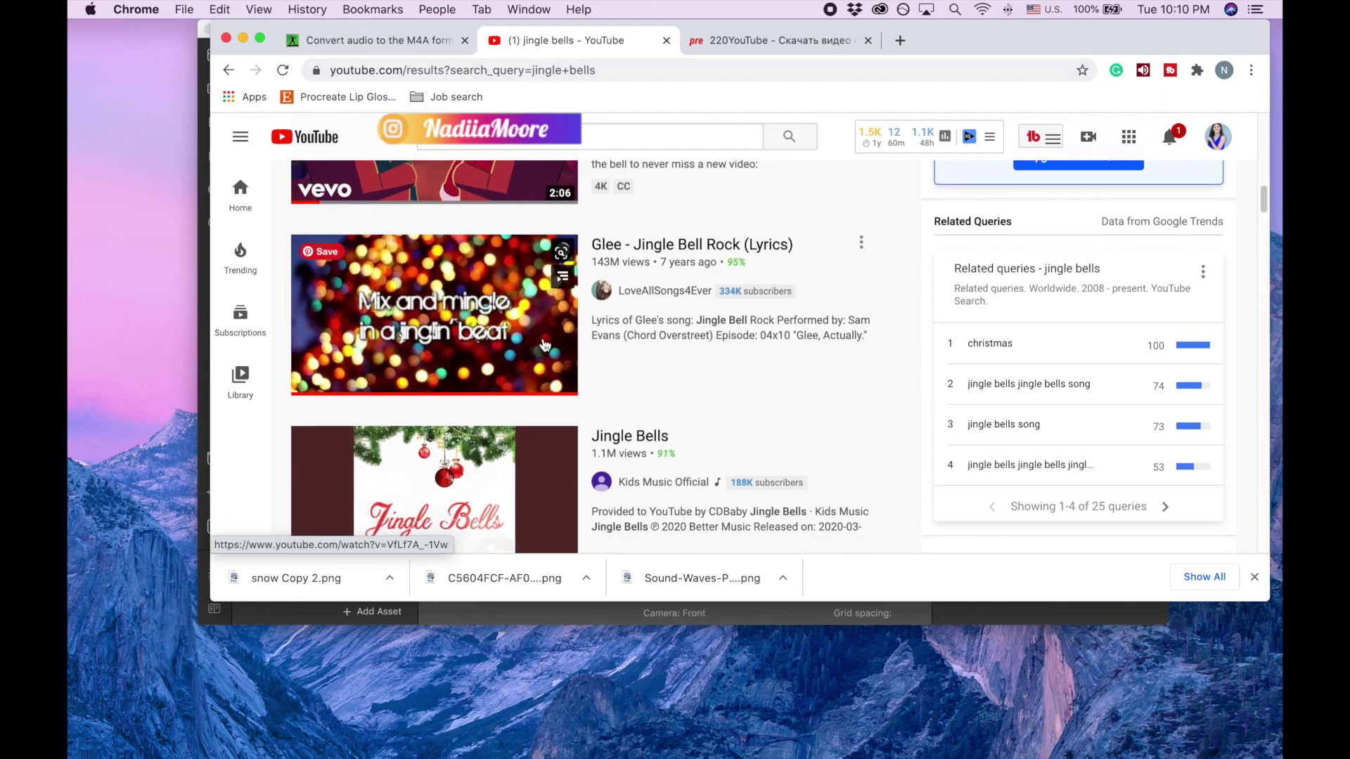
{"action": "scroll", "coordinate": [544, 341], "scroll_direction": "up", "scroll_amount": 5}
{"action": "scroll", "coordinate": [543, 338], "scroll_direction": "down", "scroll_amount": 3}
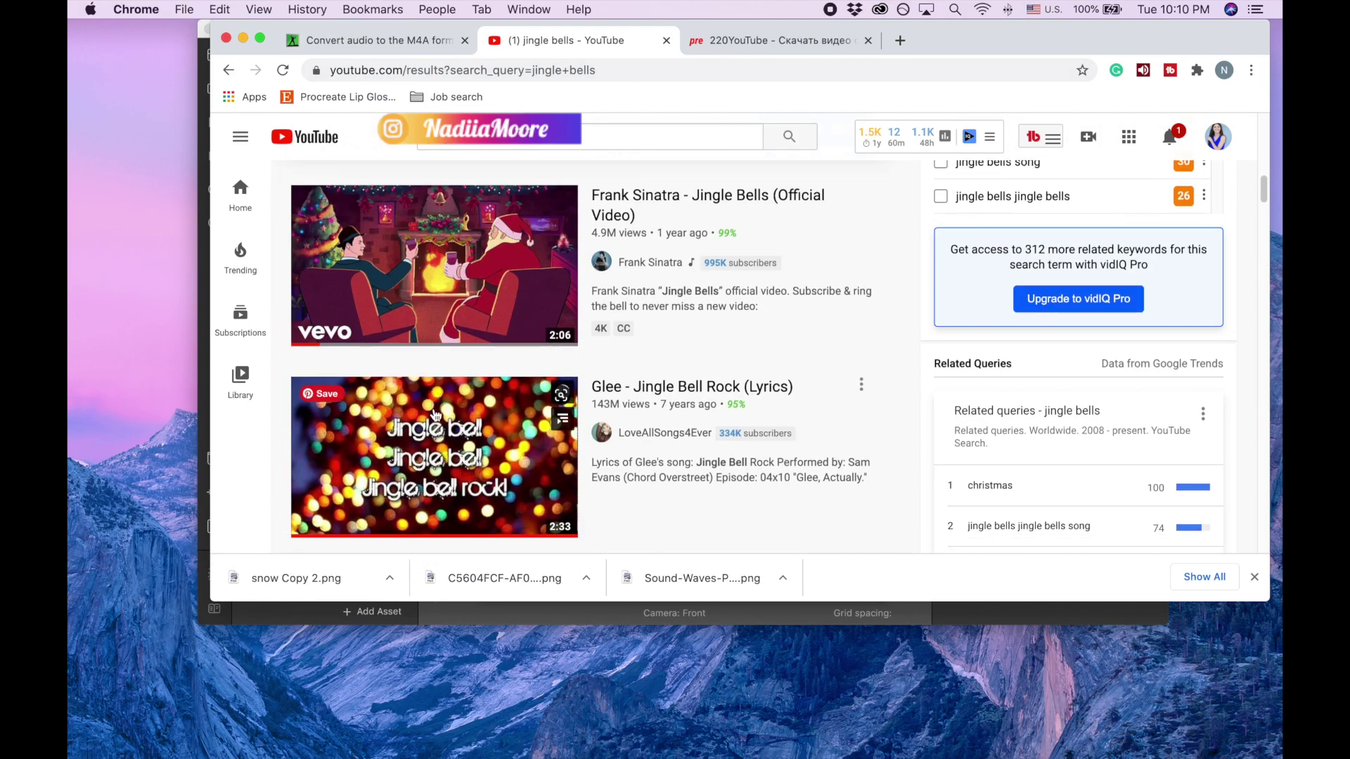
{"action": "left_click", "coordinate": [435, 415]}
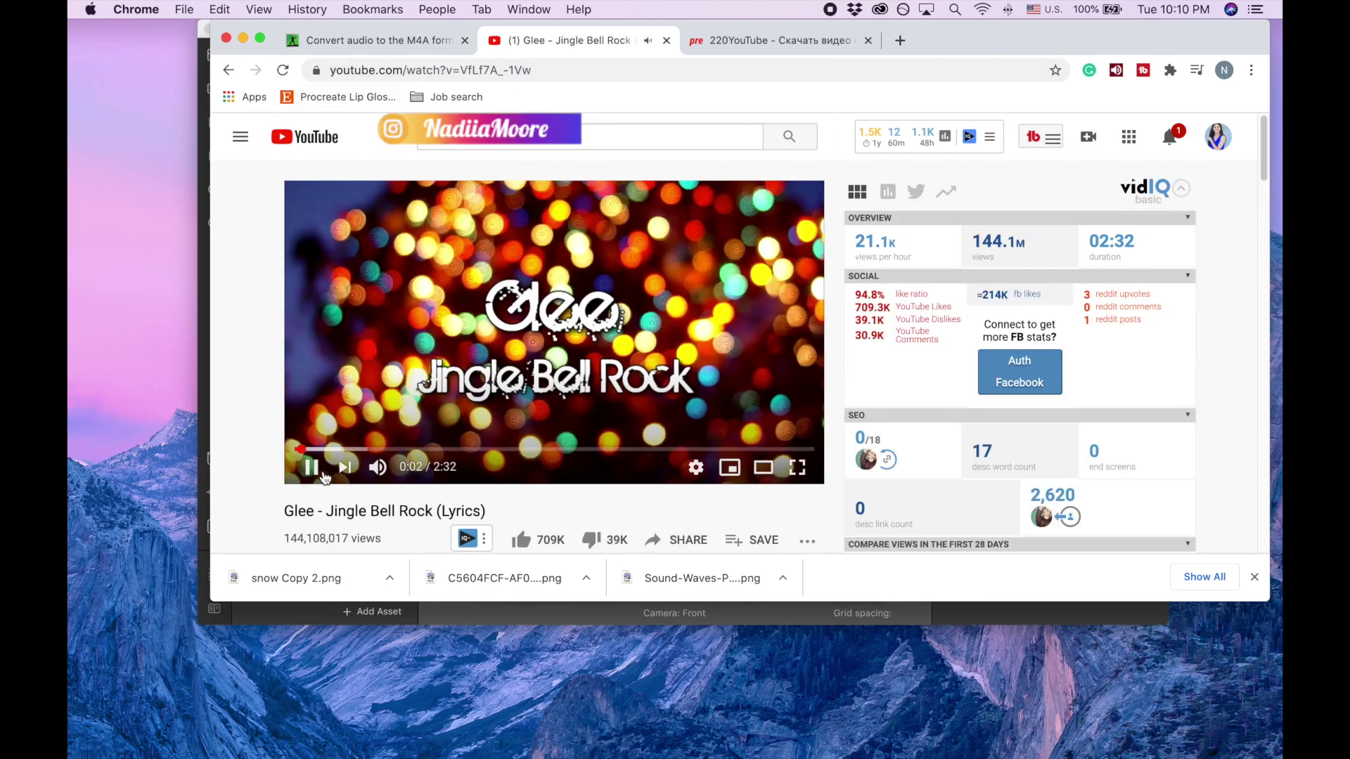
Step: Pause the video and copy its full web address
{"action": "left_click", "coordinate": [323, 475]}
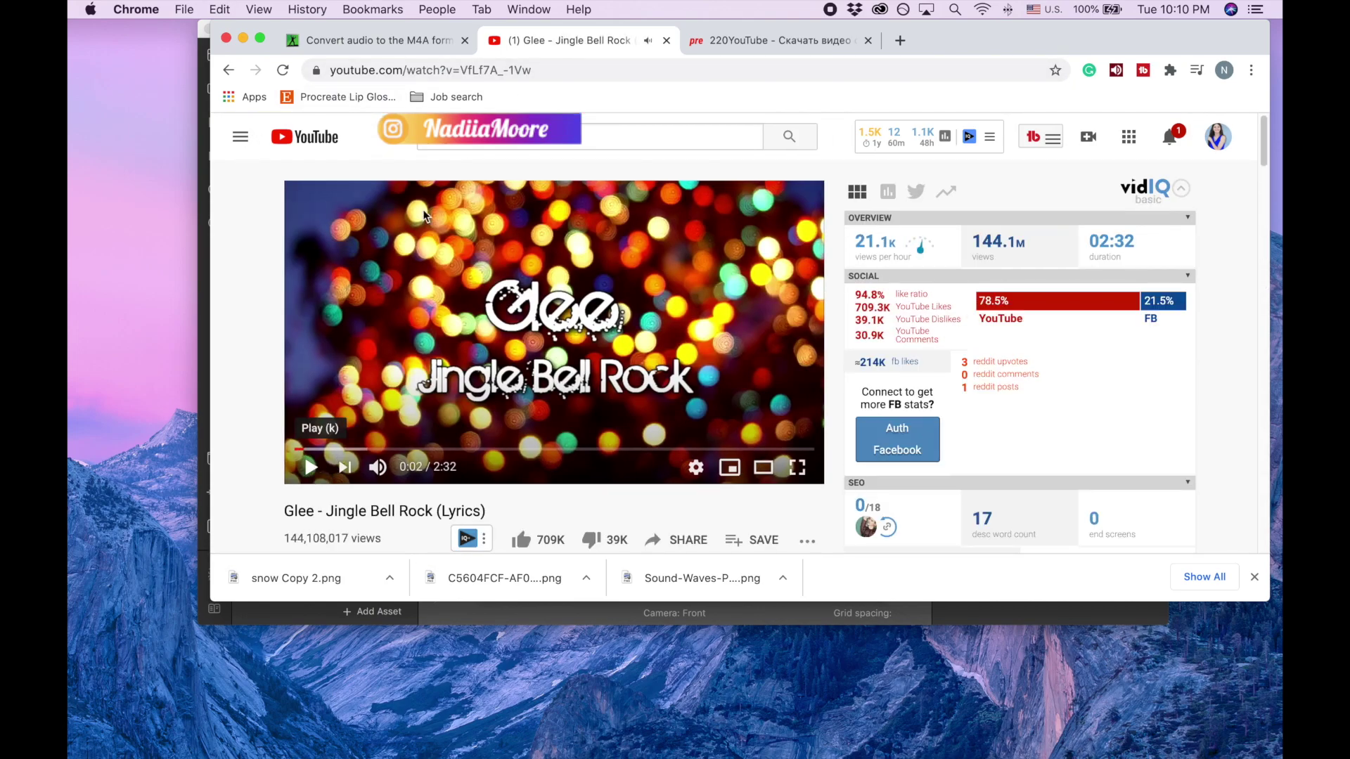
{"action": "left_click", "coordinate": [568, 70]}
{"action": "left_click", "coordinate": [642, 69]}
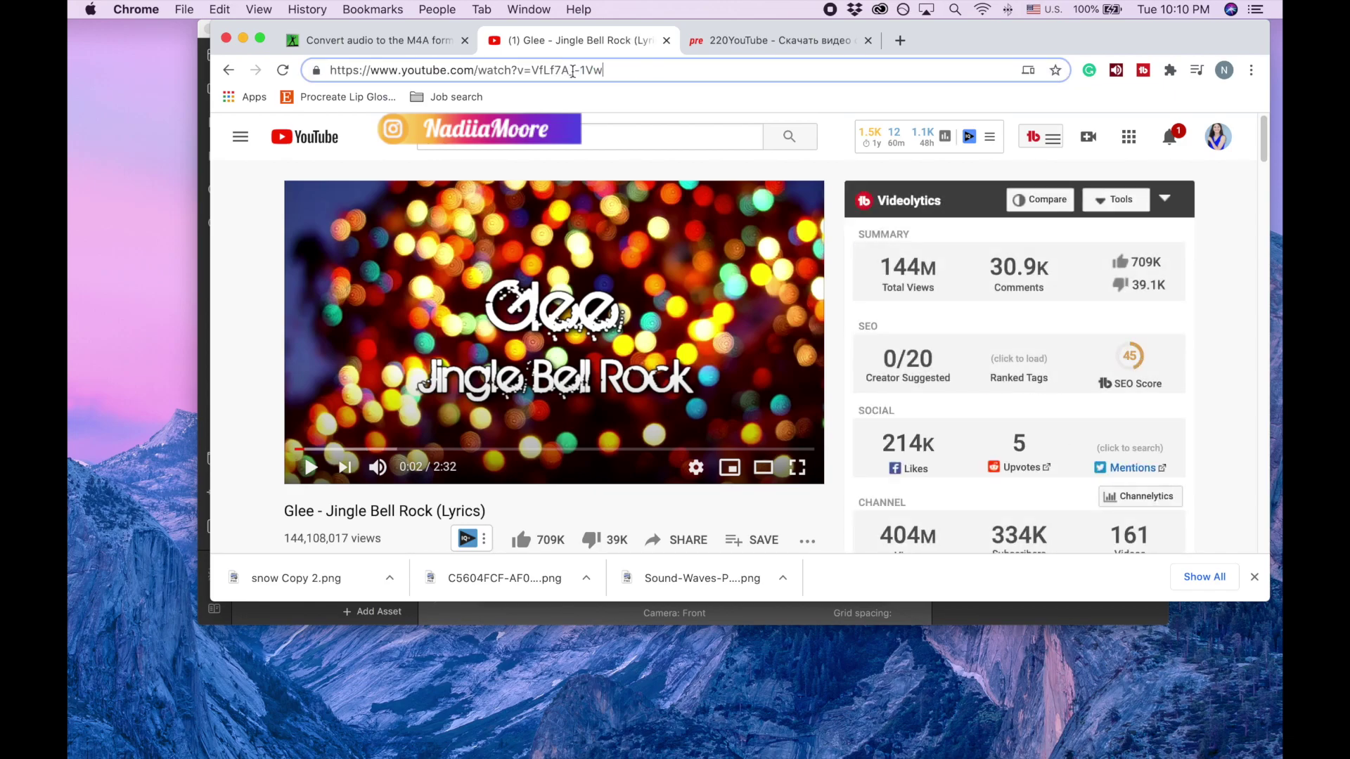
{"action": "key", "text": "super+a"}
{"action": "key", "text": "super+c"}
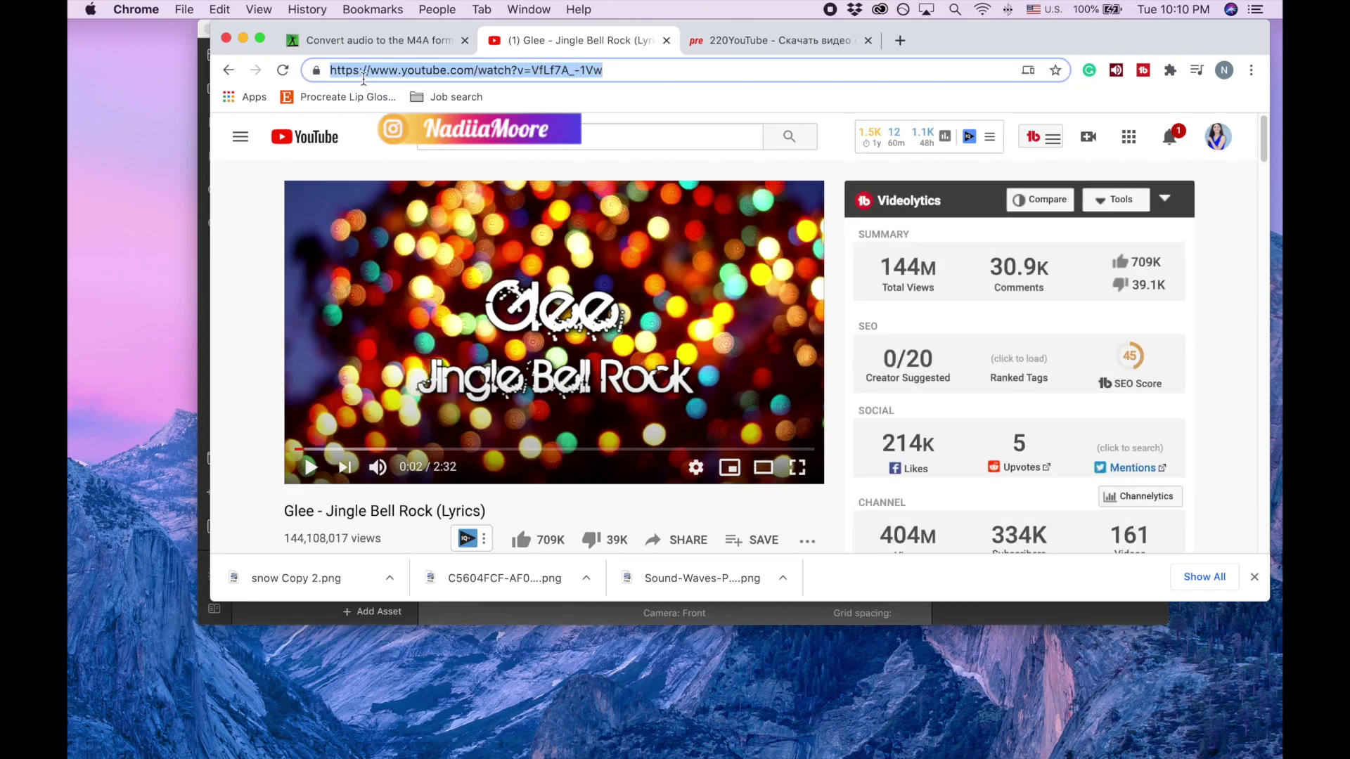
Step: Paste the Glee video's address into preSaver
{"action": "left_click", "coordinate": [768, 42]}
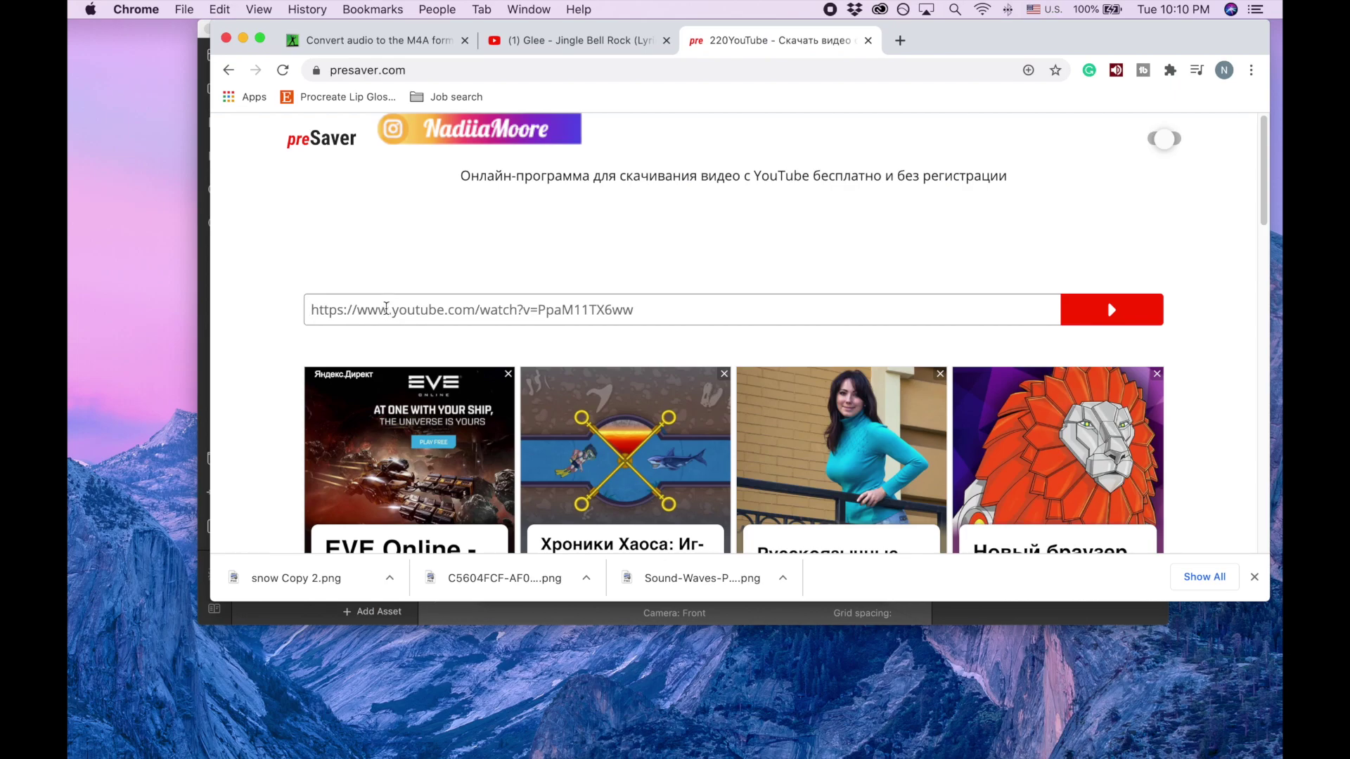
{"action": "key", "text": "super+v"}
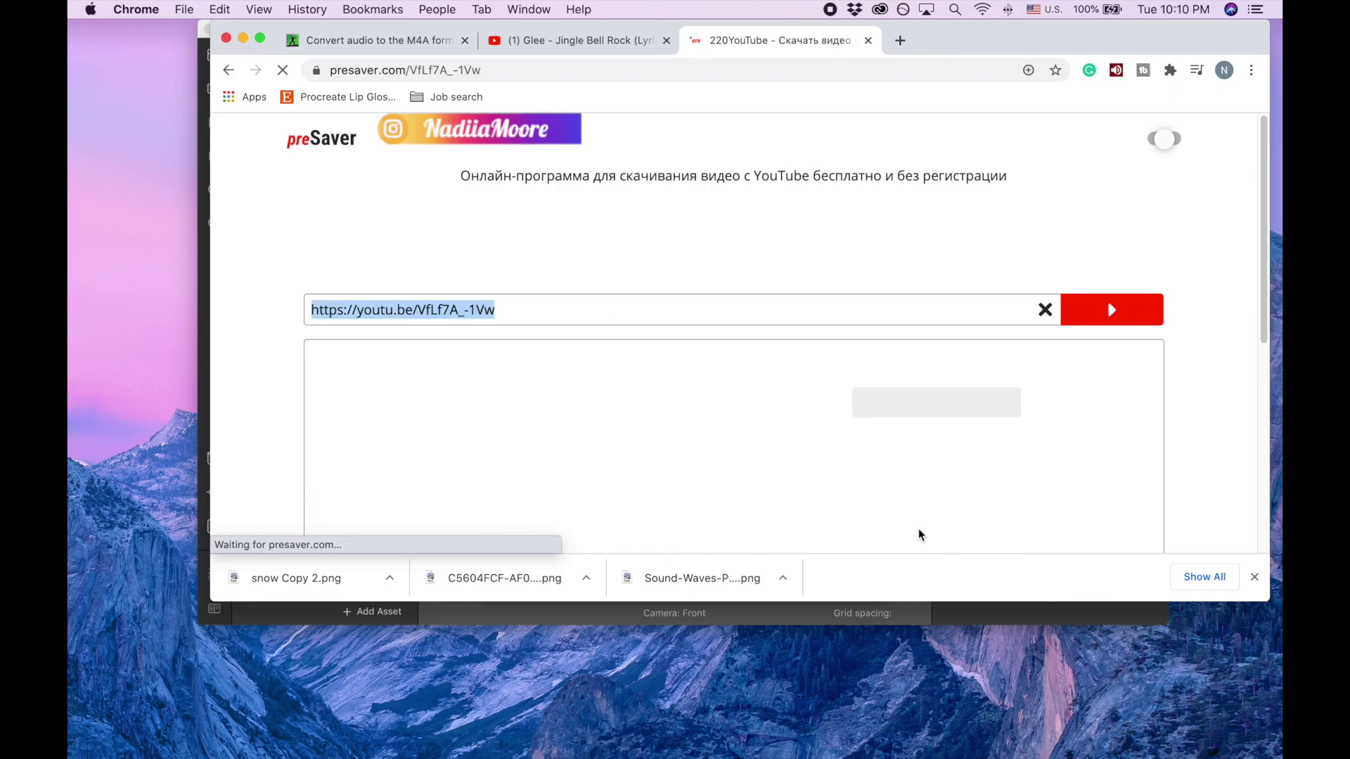
{"action": "scroll", "coordinate": [865, 443], "scroll_direction": "down", "scroll_amount": 4}
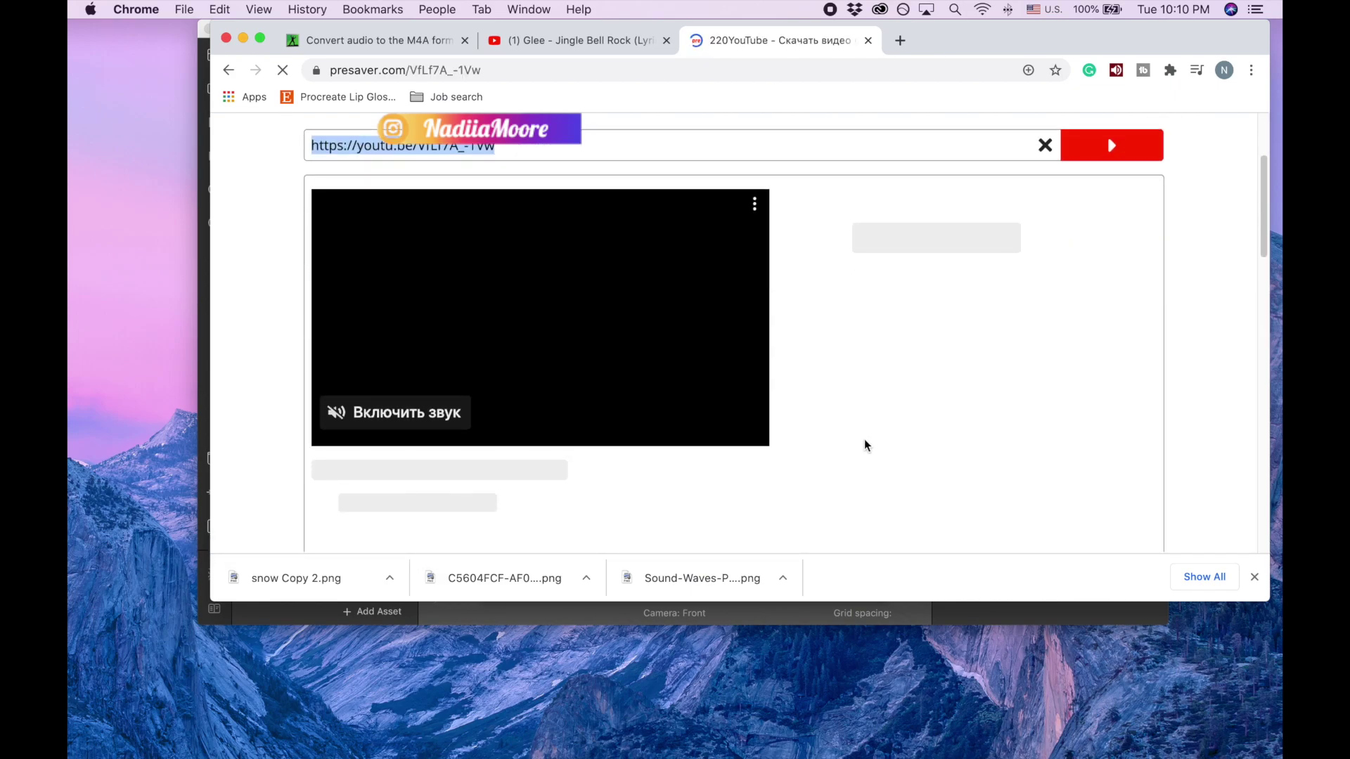
{"action": "scroll", "coordinate": [803, 434], "scroll_direction": "down", "scroll_amount": 4}
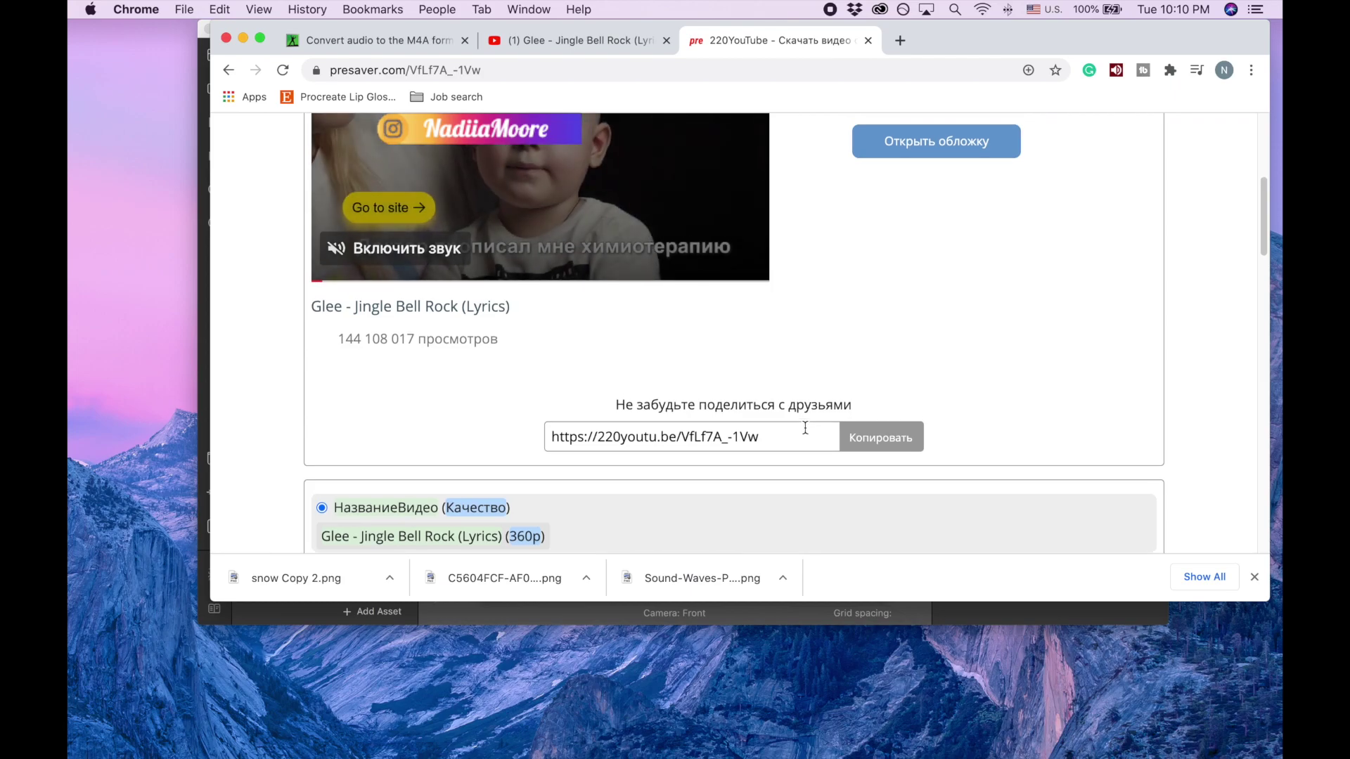
{"action": "scroll", "coordinate": [804, 437], "scroll_direction": "up", "scroll_amount": 3}
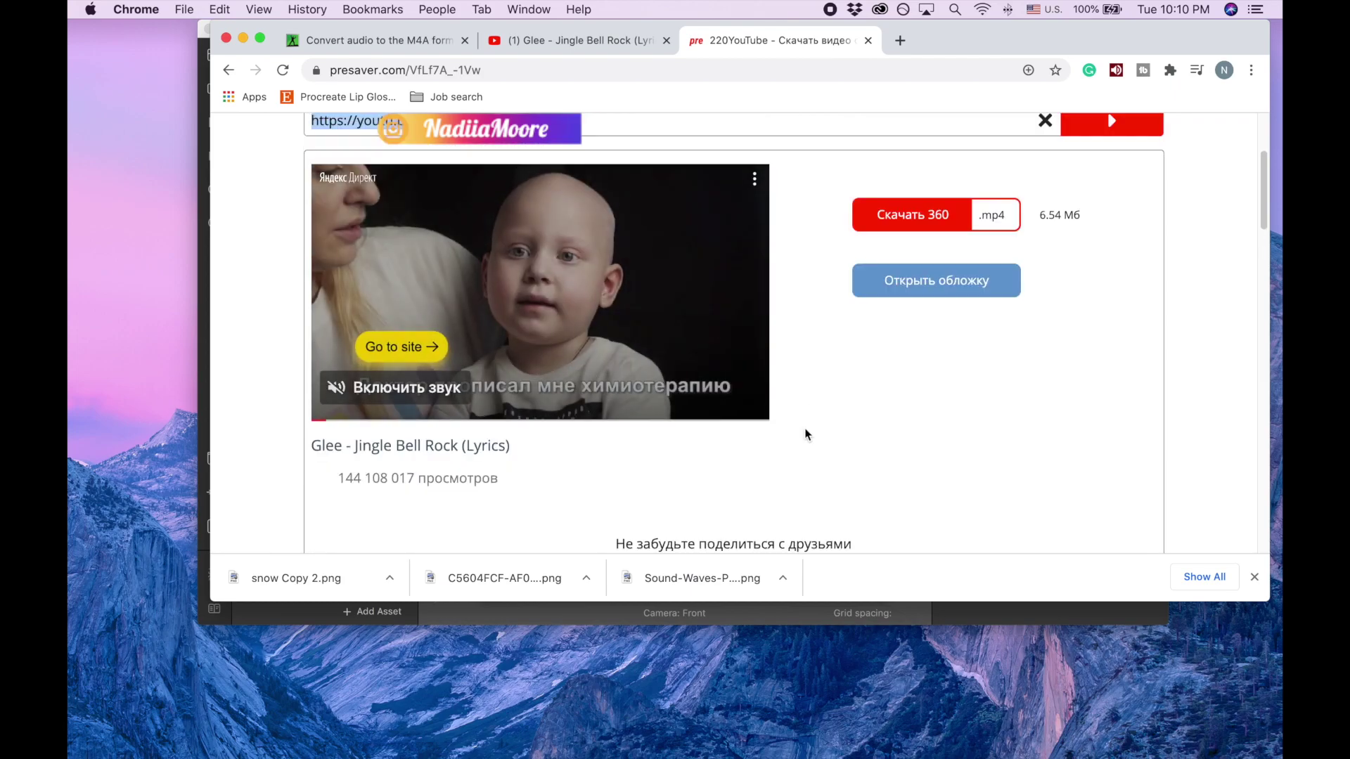
Step: Download the 360p MP4, skipping the tips, and return to the M4A converter page
{"action": "left_click", "coordinate": [913, 215]}
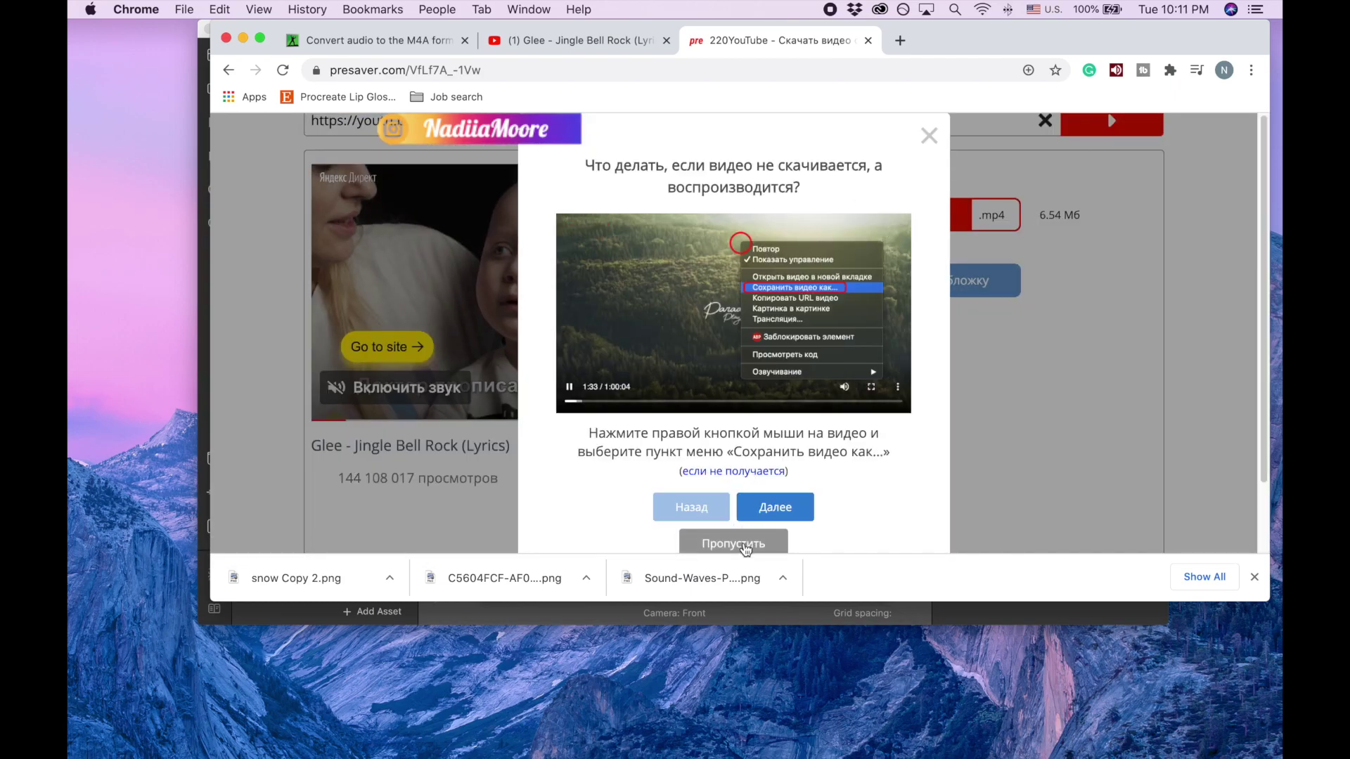
{"action": "left_click", "coordinate": [745, 547]}
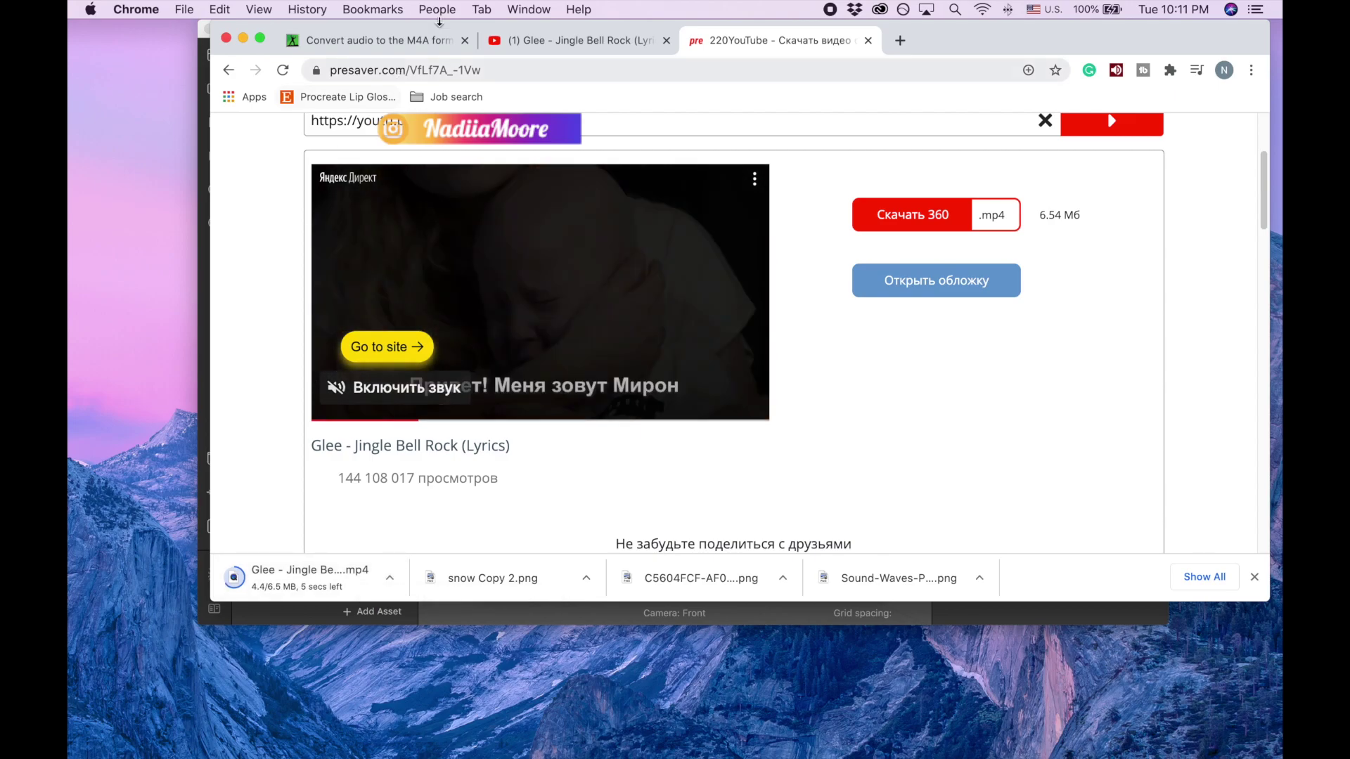
{"action": "left_click", "coordinate": [423, 41]}
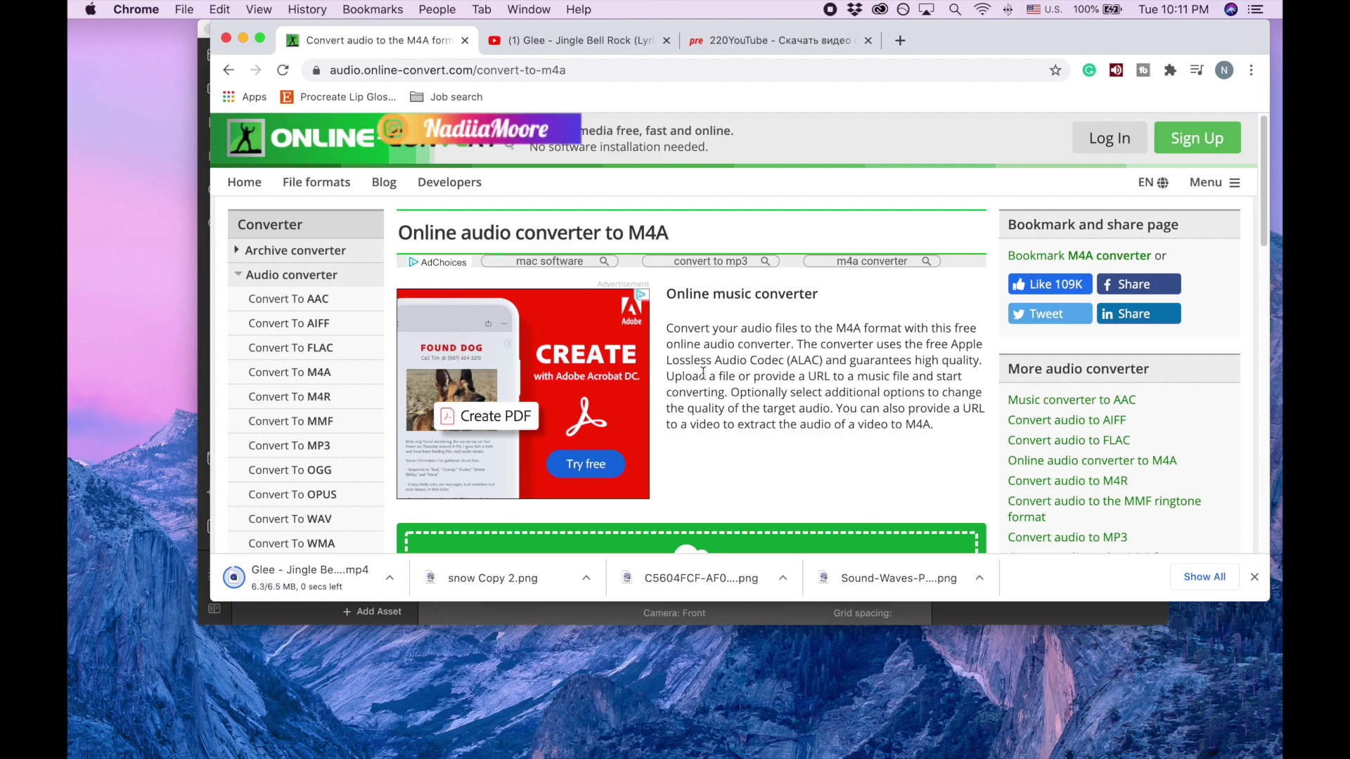
Step: Upload the downloaded Glee - Jingle Bell Rock MP4 from Downloads to the M4A converter
{"action": "scroll", "coordinate": [703, 373], "scroll_direction": "down", "scroll_amount": 5}
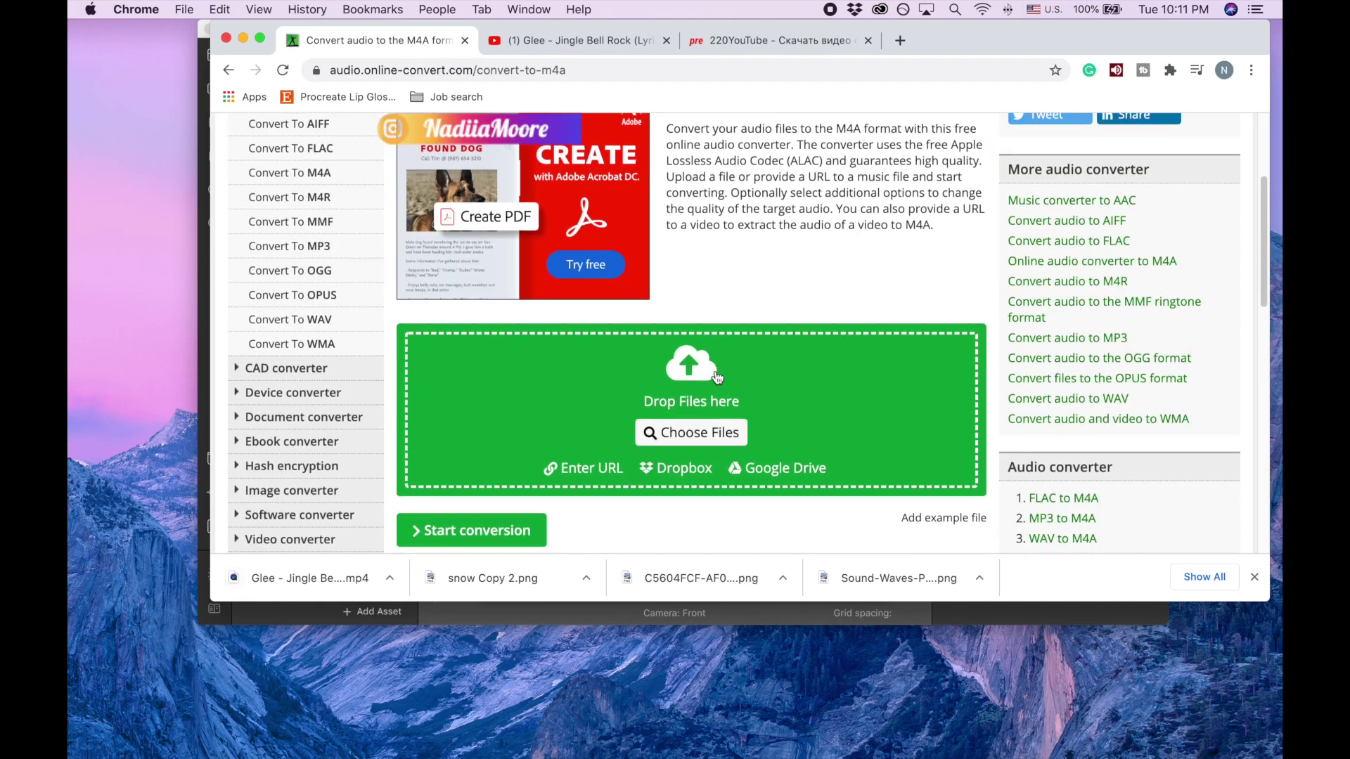
{"action": "scroll", "coordinate": [717, 378], "scroll_direction": "down", "scroll_amount": 3}
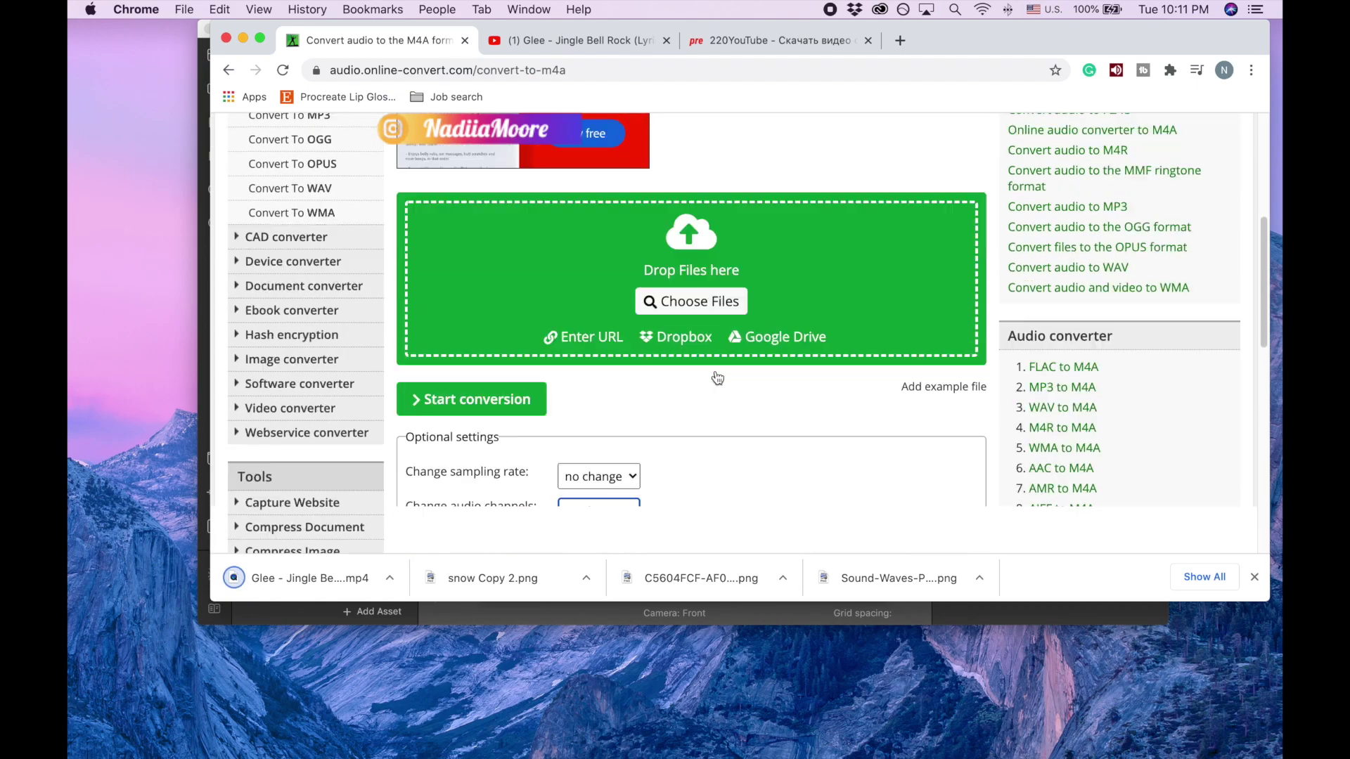
{"action": "left_click", "coordinate": [690, 303]}
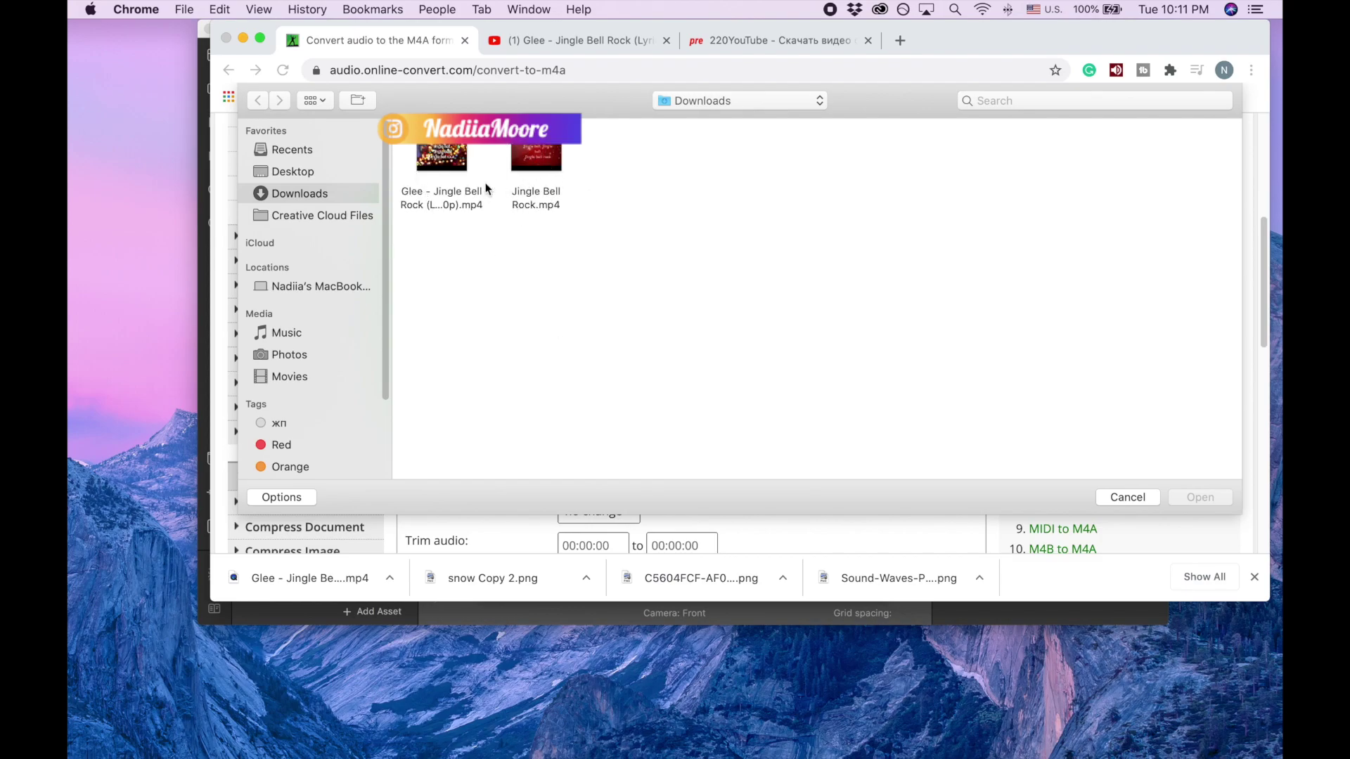
{"action": "left_click", "coordinate": [462, 194]}
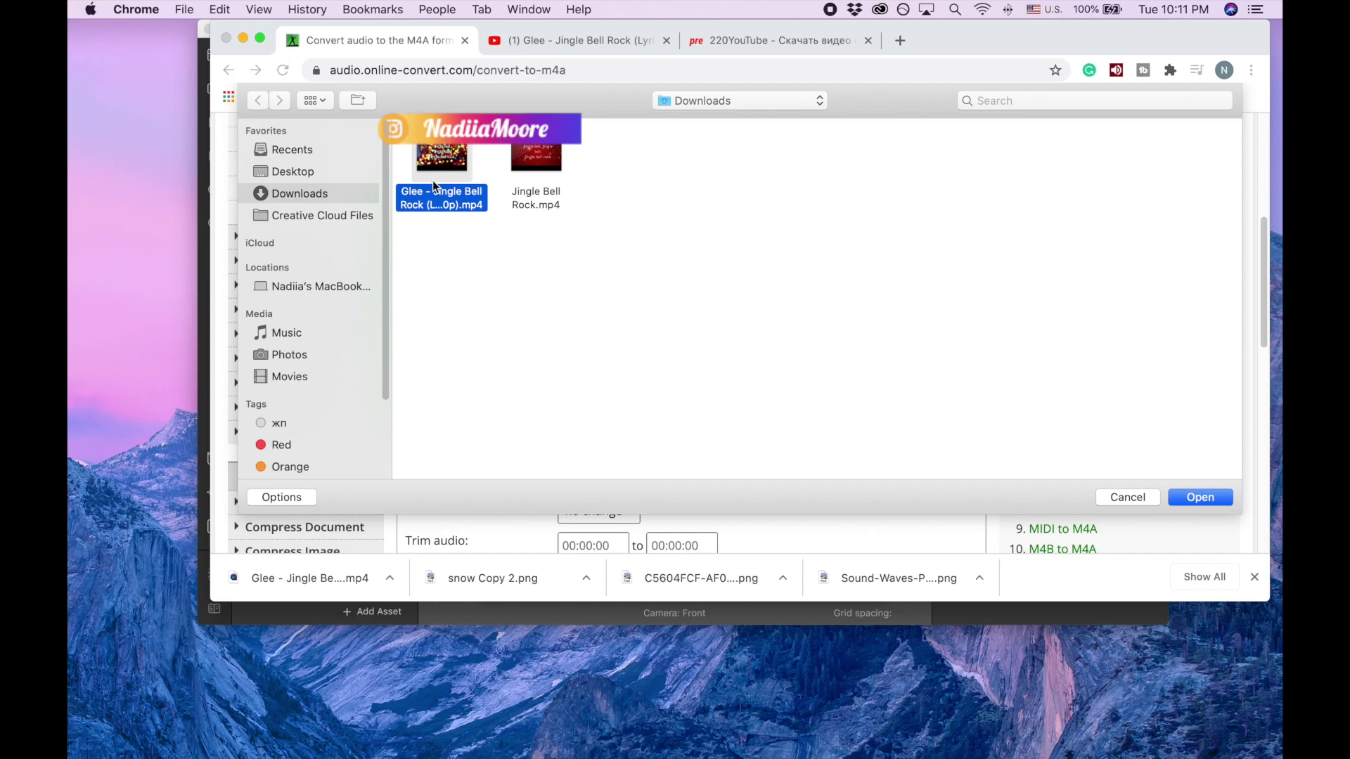
{"action": "left_click", "coordinate": [1188, 499]}
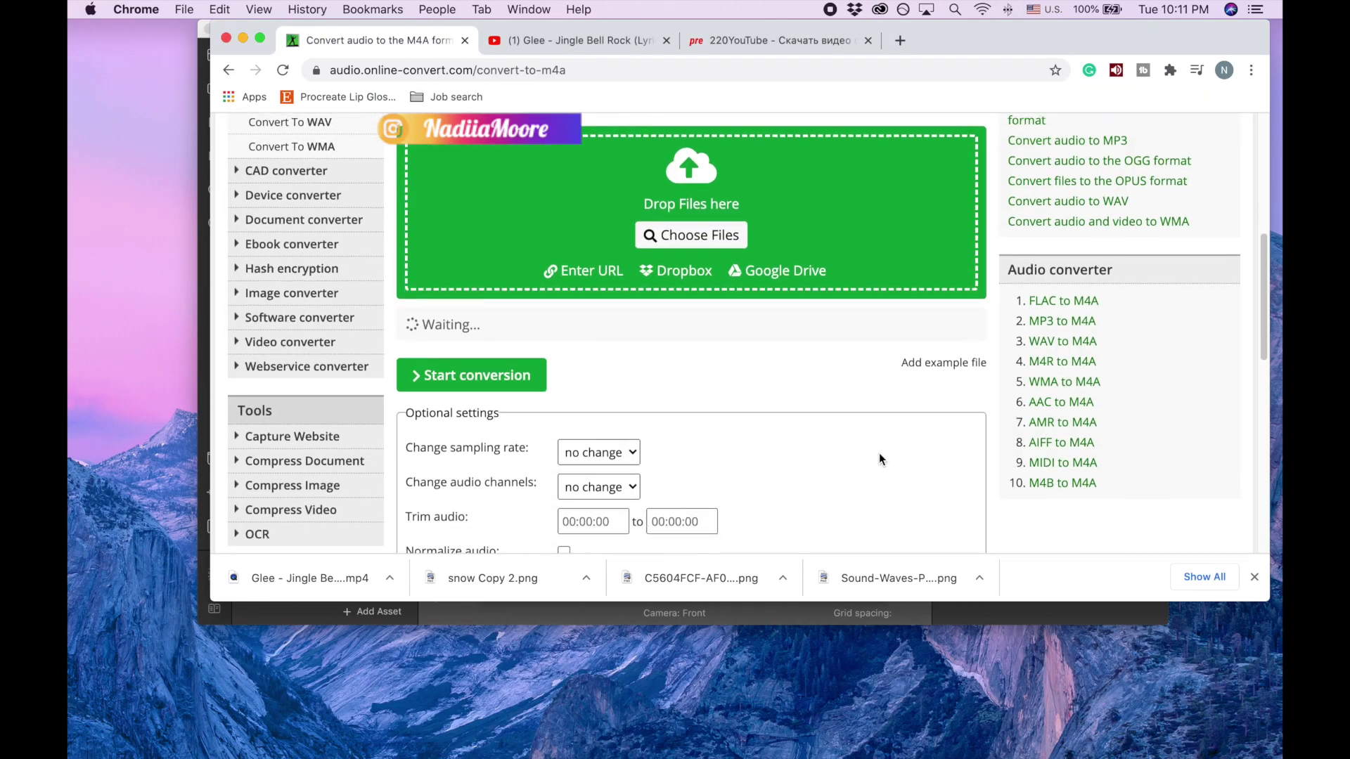
Step: Set the audio to a 44100 Hz sampling rate and mono channel
{"action": "scroll", "coordinate": [541, 445], "scroll_direction": "down", "scroll_amount": 1}
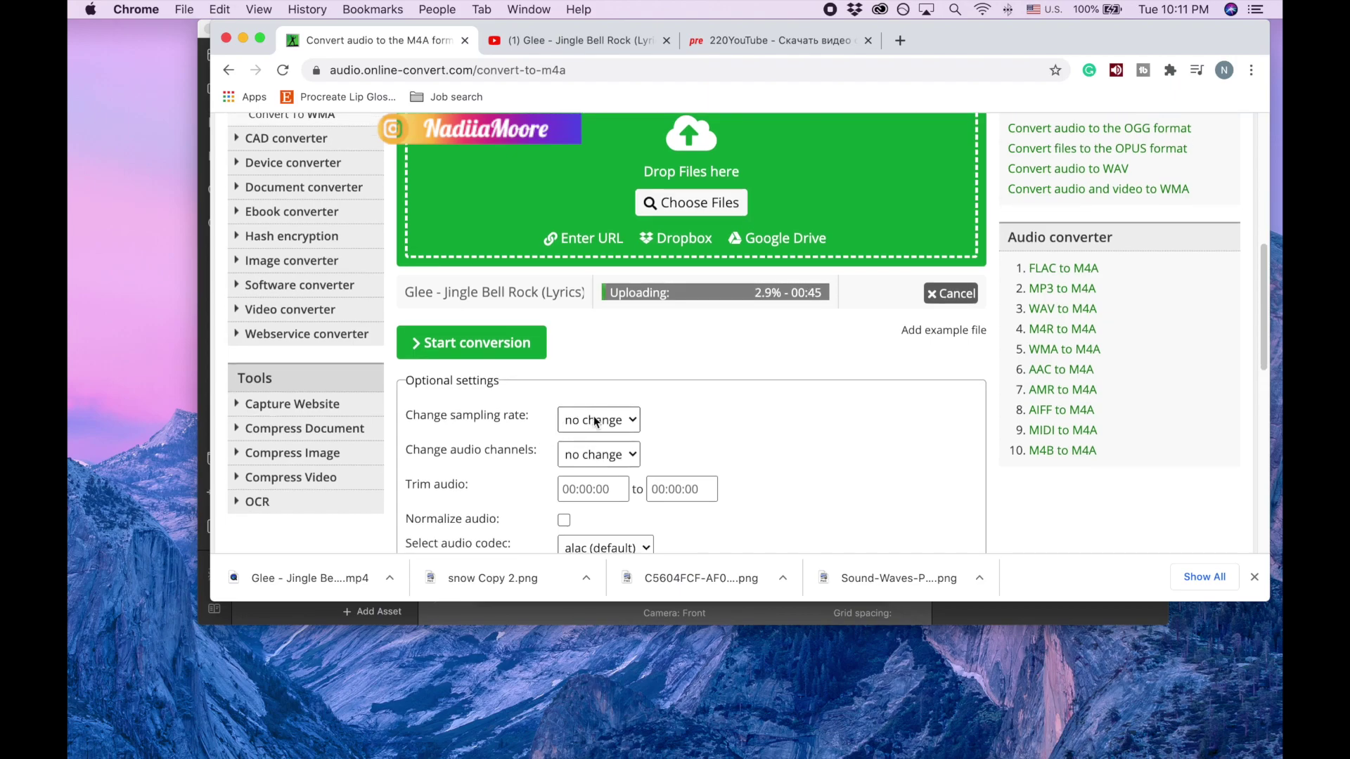
{"action": "left_click", "coordinate": [593, 419]}
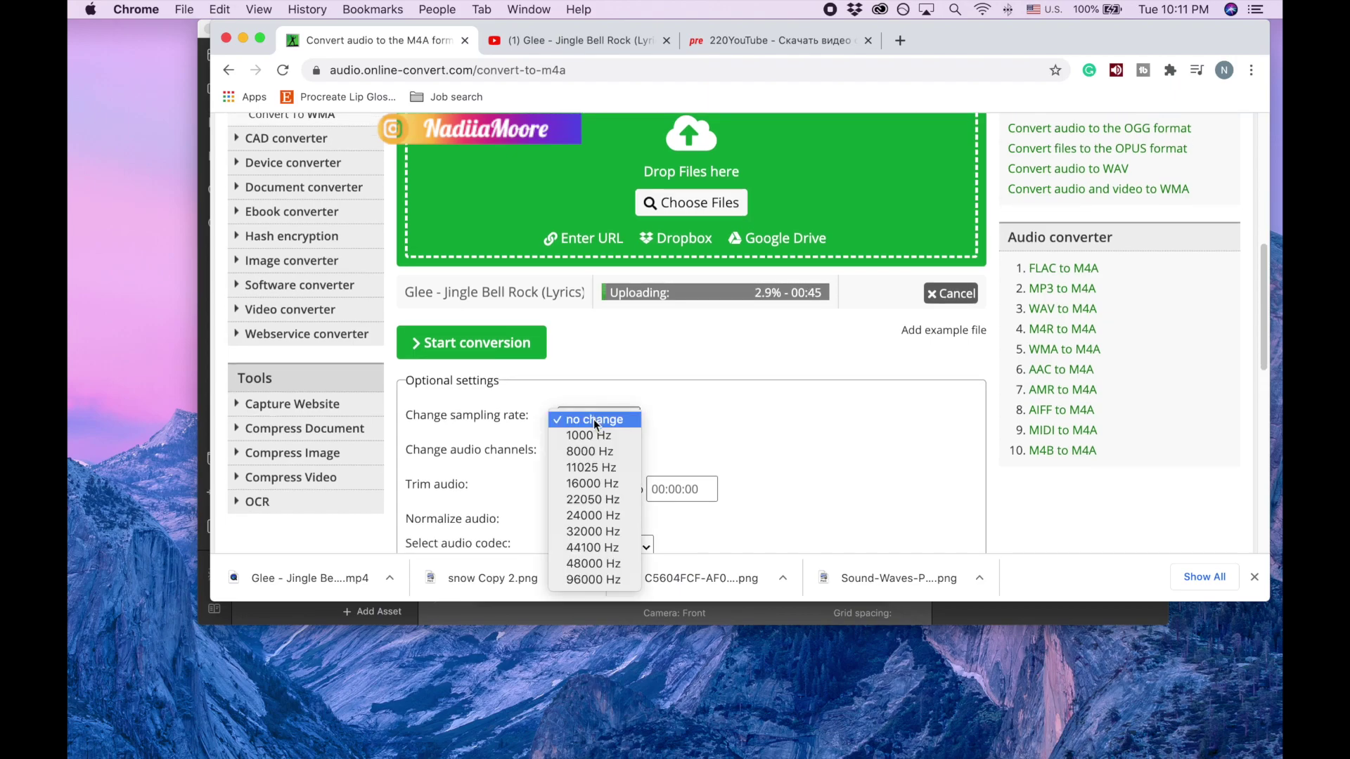
{"action": "left_click", "coordinate": [601, 547]}
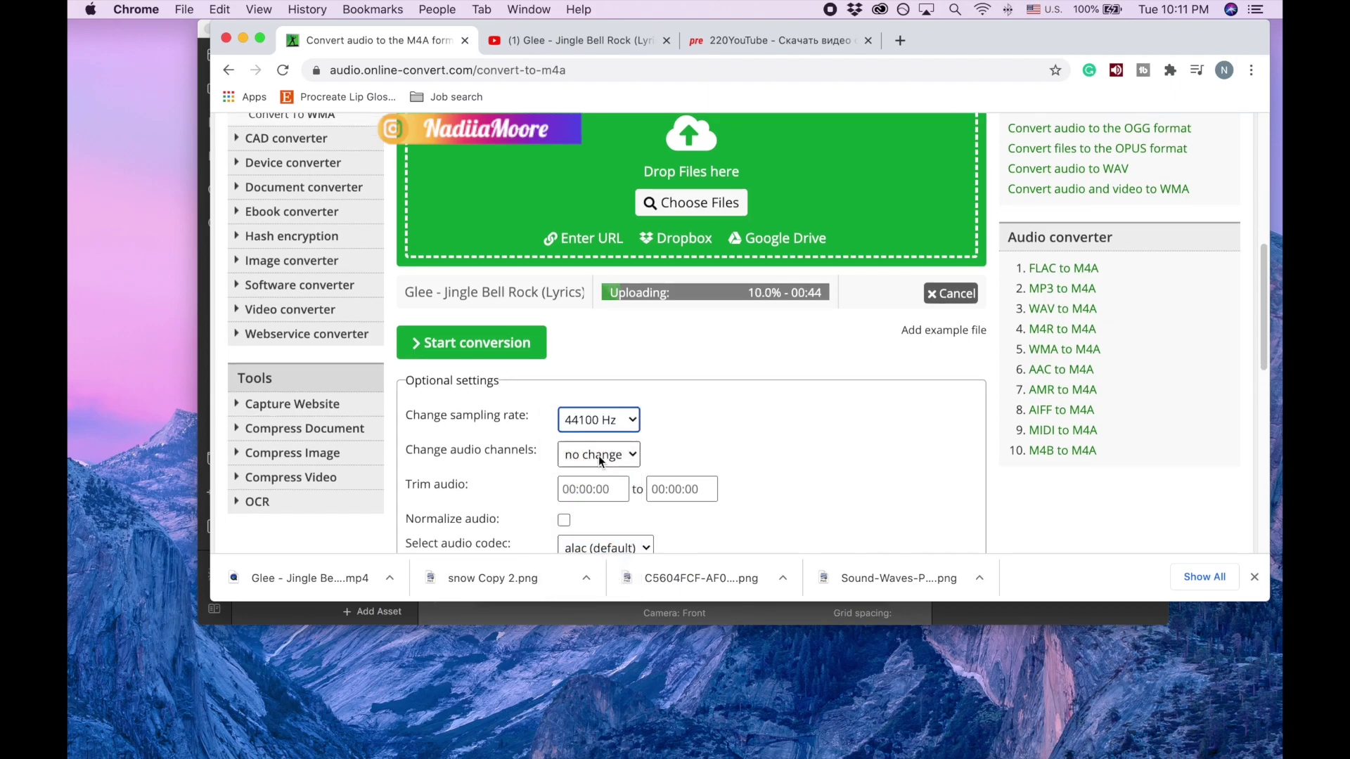
{"action": "left_click", "coordinate": [598, 458]}
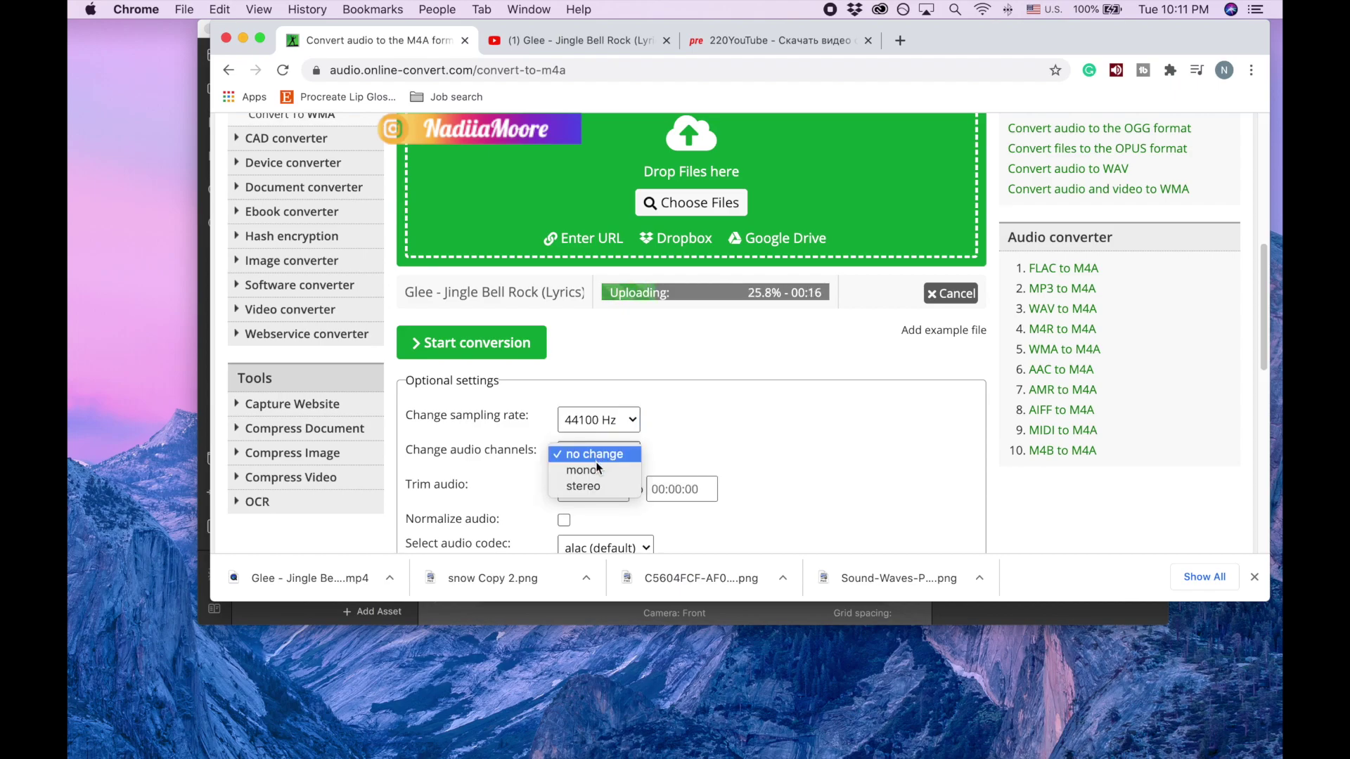
{"action": "left_click", "coordinate": [596, 469]}
Step: Trim the audio to end at 00:00:05 and start the conversion
{"action": "scroll", "coordinate": [661, 488], "scroll_direction": "down", "scroll_amount": 1}
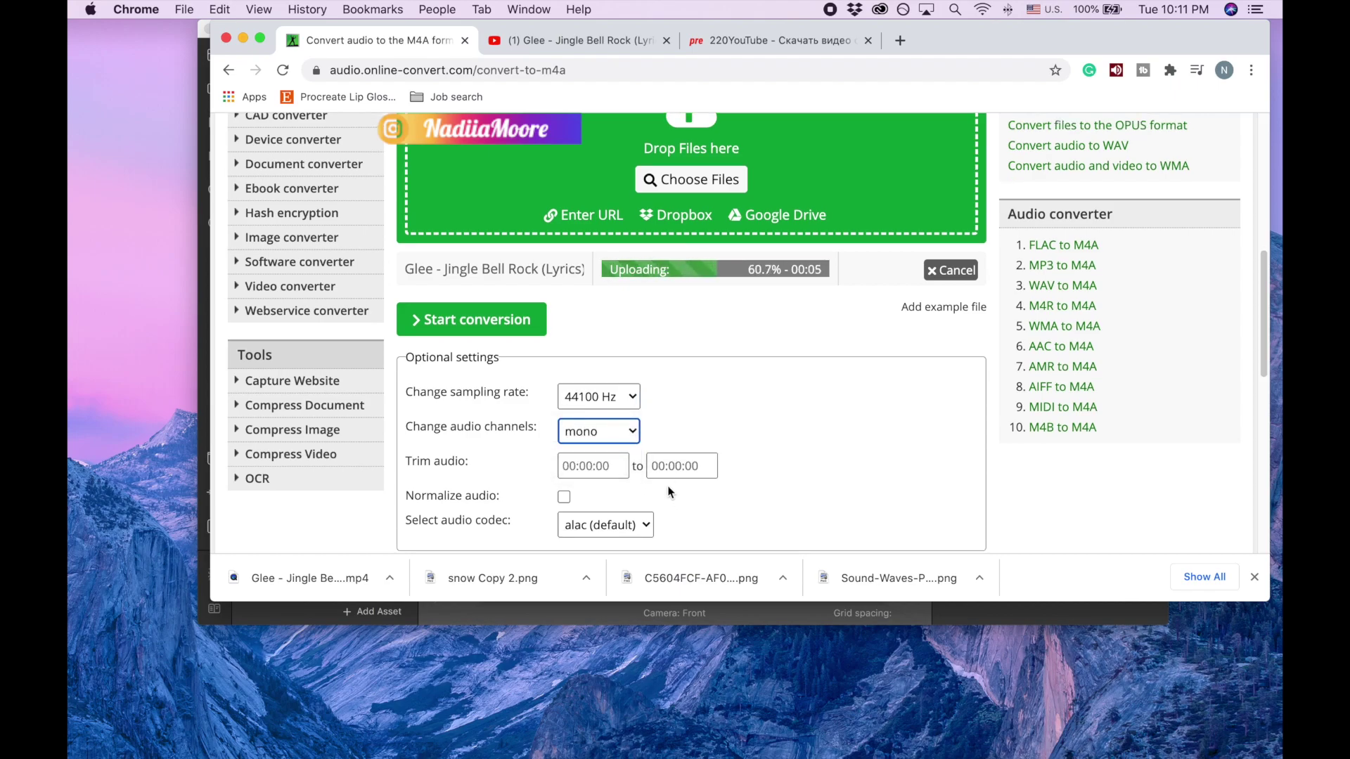
{"action": "scroll", "coordinate": [668, 492], "scroll_direction": "down", "scroll_amount": 2}
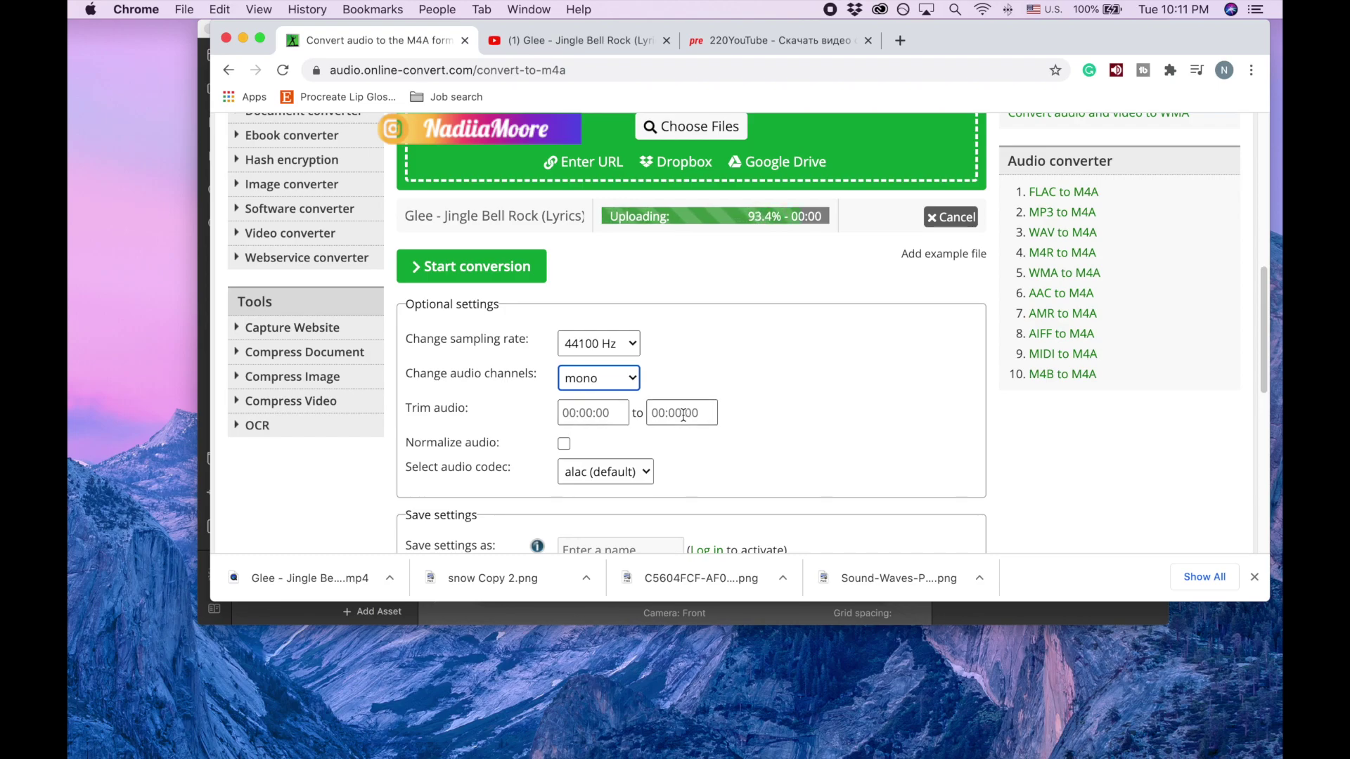
{"action": "left_click", "coordinate": [665, 413]}
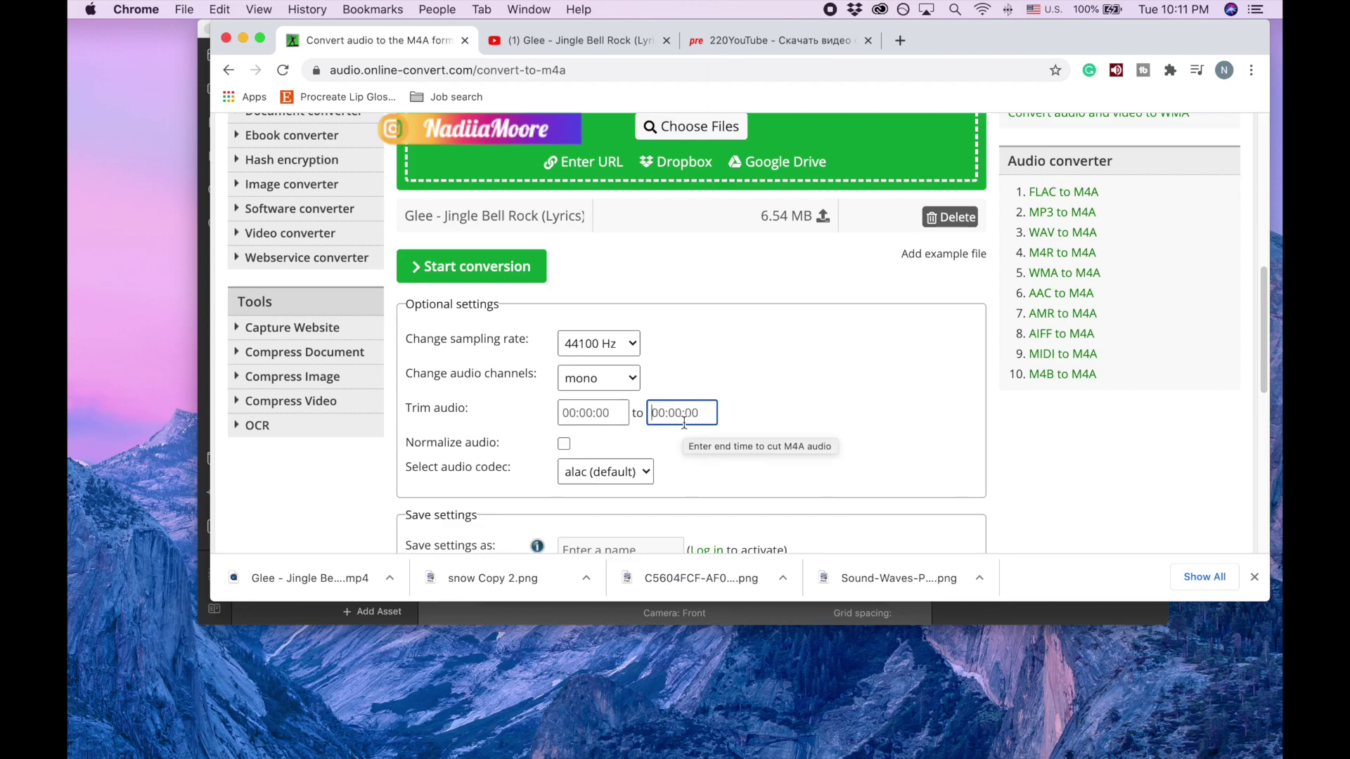
{"action": "type", "text": "05"}
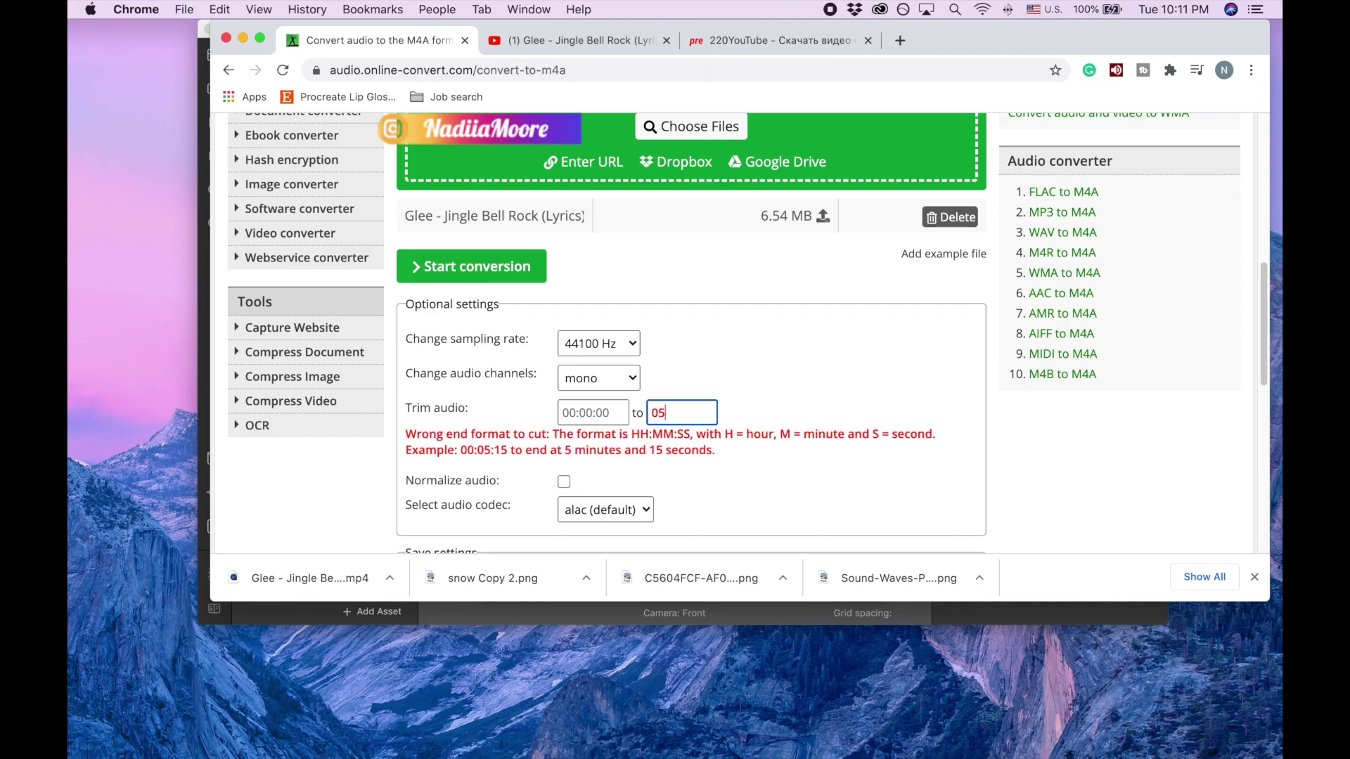
{"action": "key", "text": "BackSpace"}
{"action": "key", "text": "BackSpace"}
{"action": "type", "text": "0"}
{"action": "key", "text": "Return"}
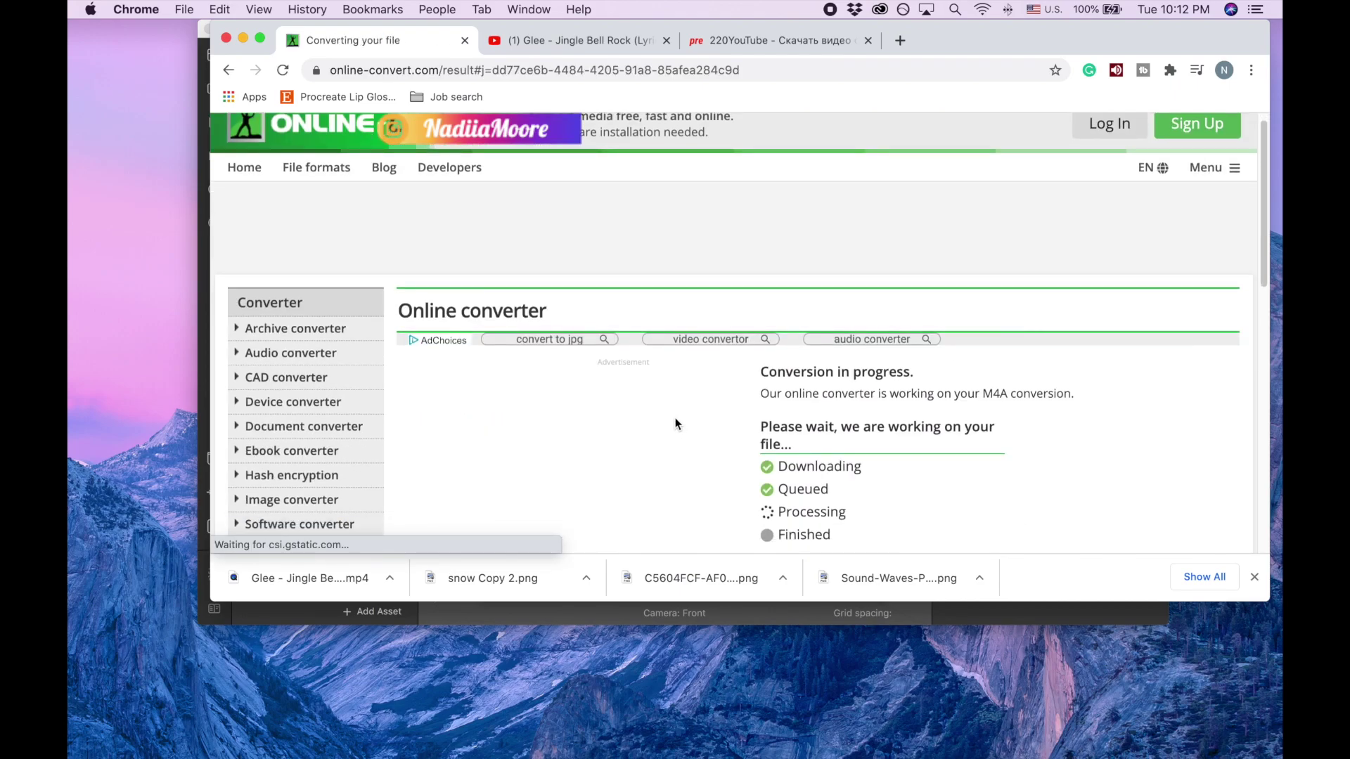
Step: Reveal 'Glee - Jingle Bell Rock (Lyrics) (360p).m4a' in Finder's Downloads and move Chrome aside
{"action": "scroll", "coordinate": [675, 418], "scroll_direction": "down", "scroll_amount": 5}
{"action": "scroll", "coordinate": [676, 408], "scroll_direction": "up", "scroll_amount": 10}
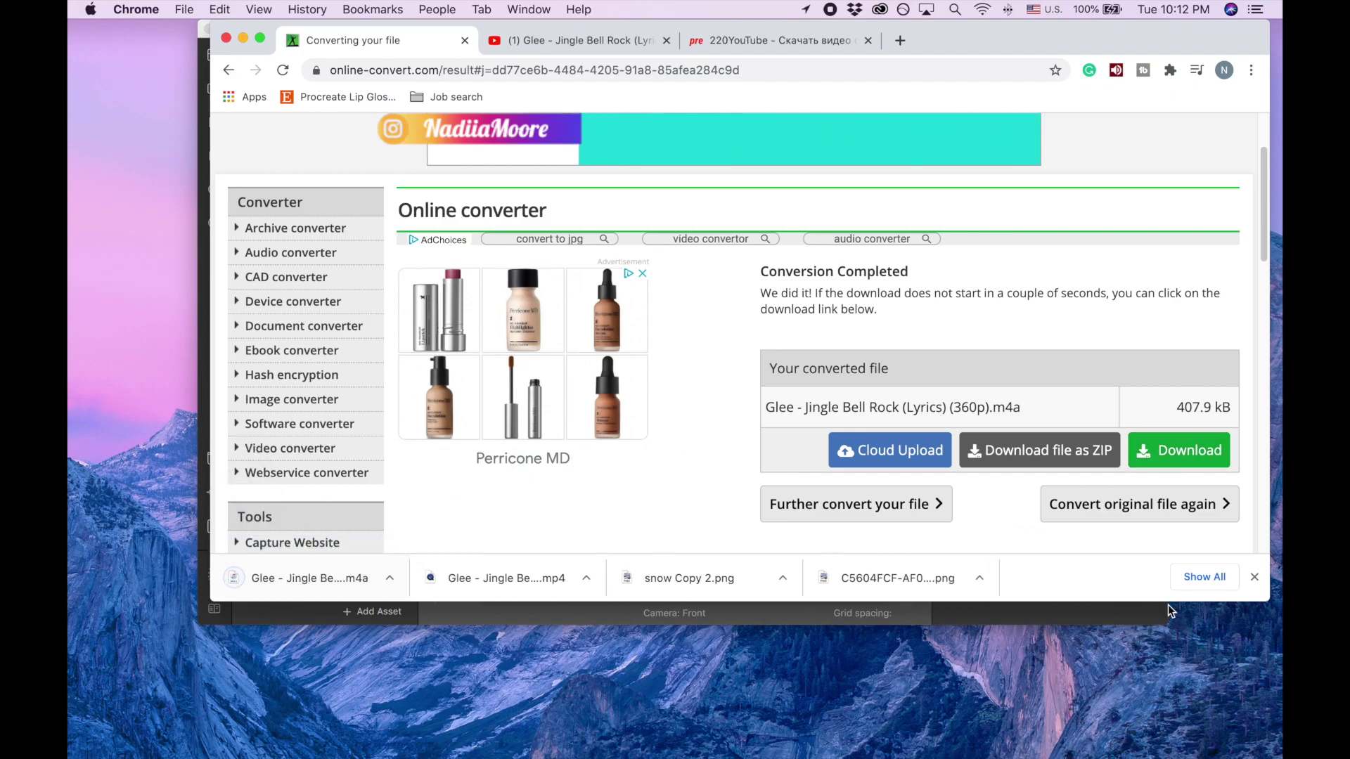
{"action": "left_click", "coordinate": [1198, 578]}
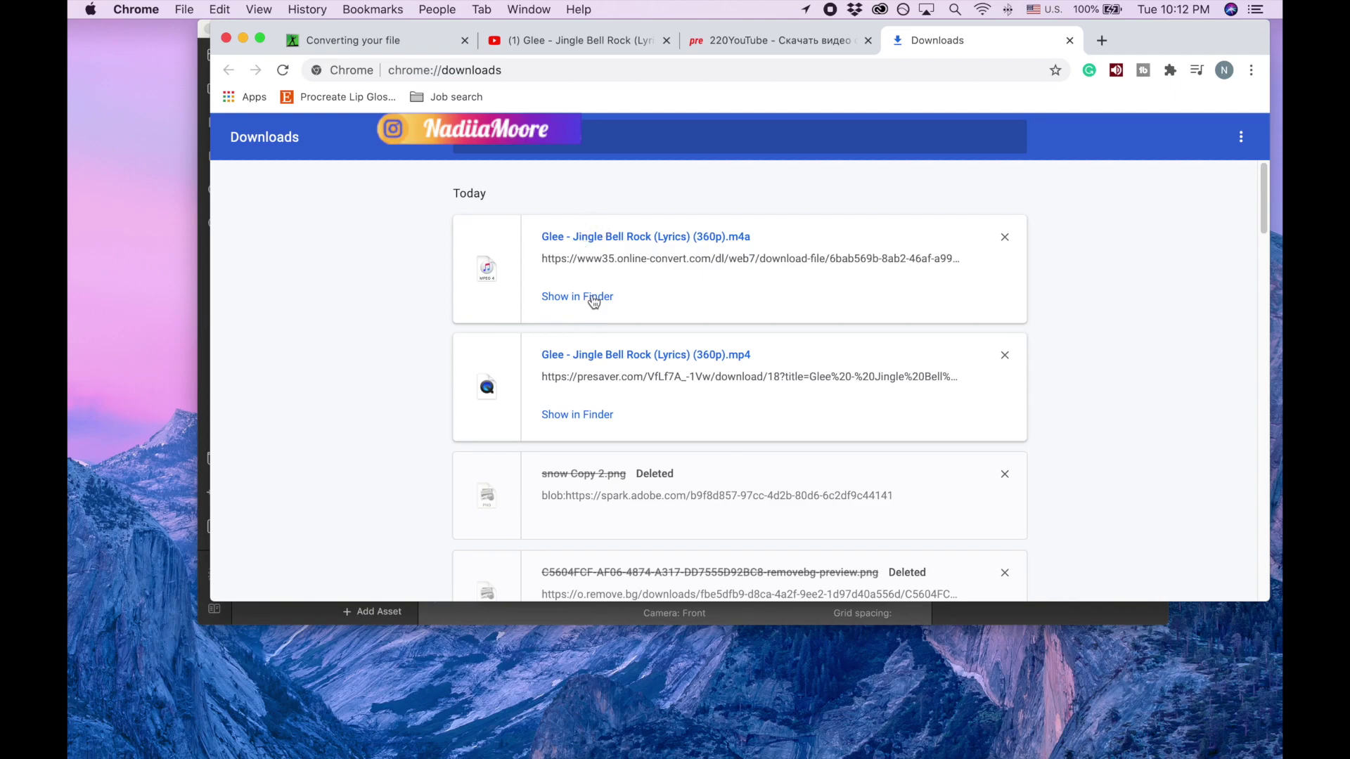
{"action": "left_click", "coordinate": [593, 298]}
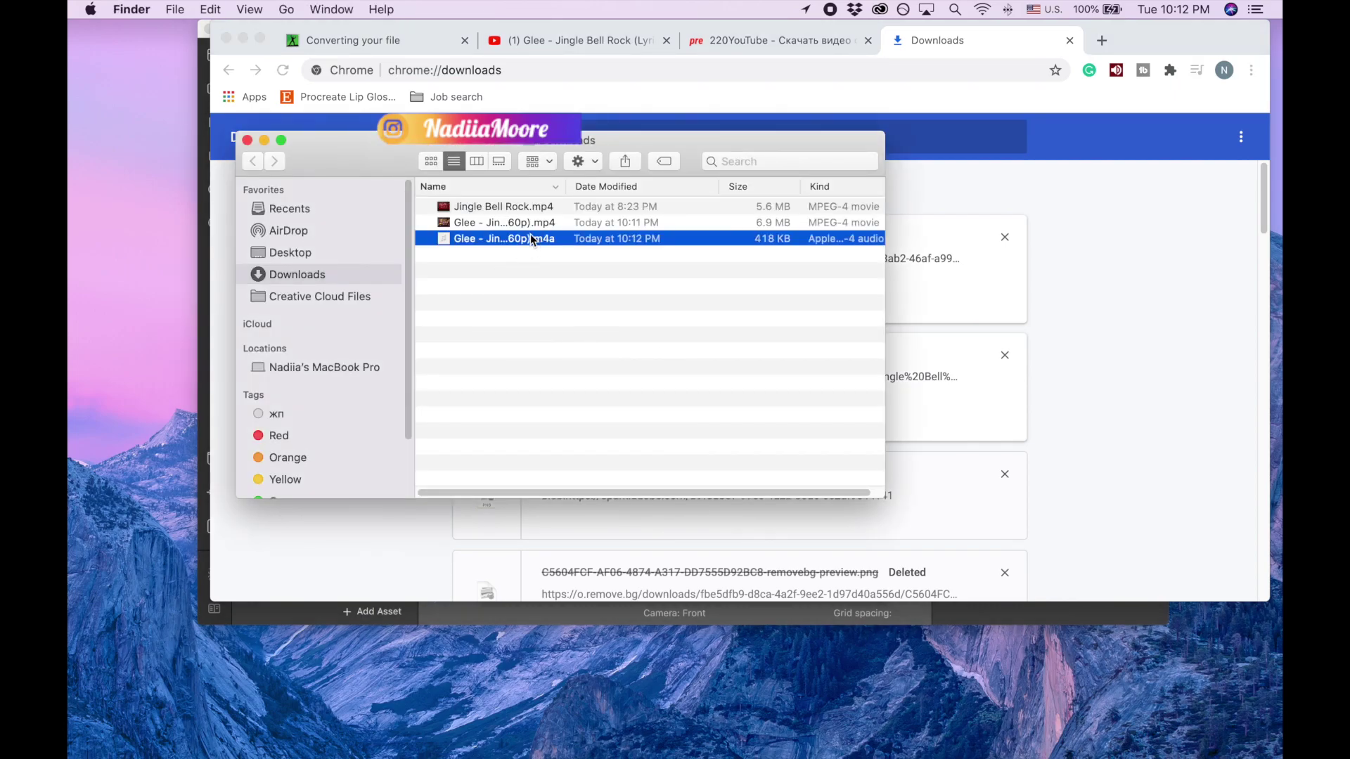
{"action": "left_click_drag", "start_coordinate": [1161, 55], "coordinate": [1174, 426]}
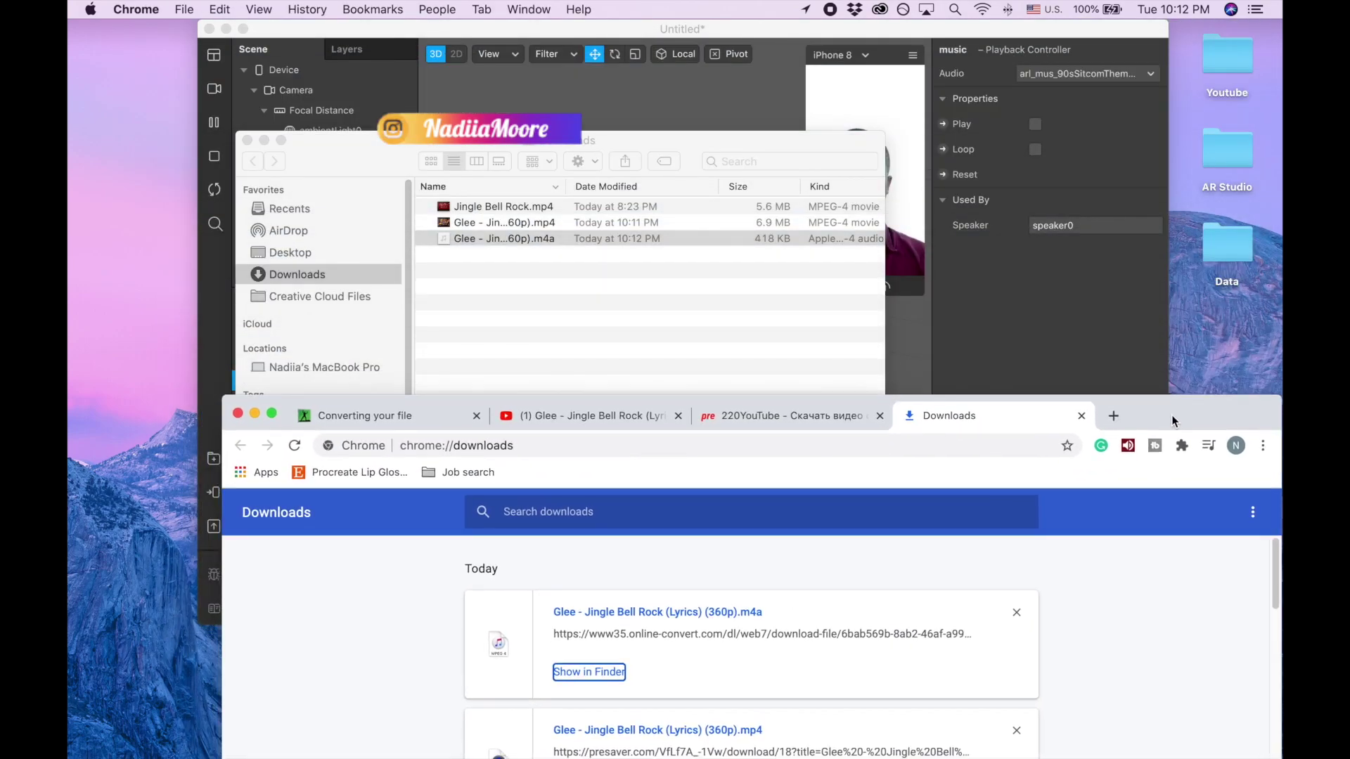
Step: Import the converted Glee - Jingle Bell Rock .m4a as the music playback controller's audio
{"action": "left_click", "coordinate": [248, 141]}
{"action": "left_click", "coordinate": [256, 410]}
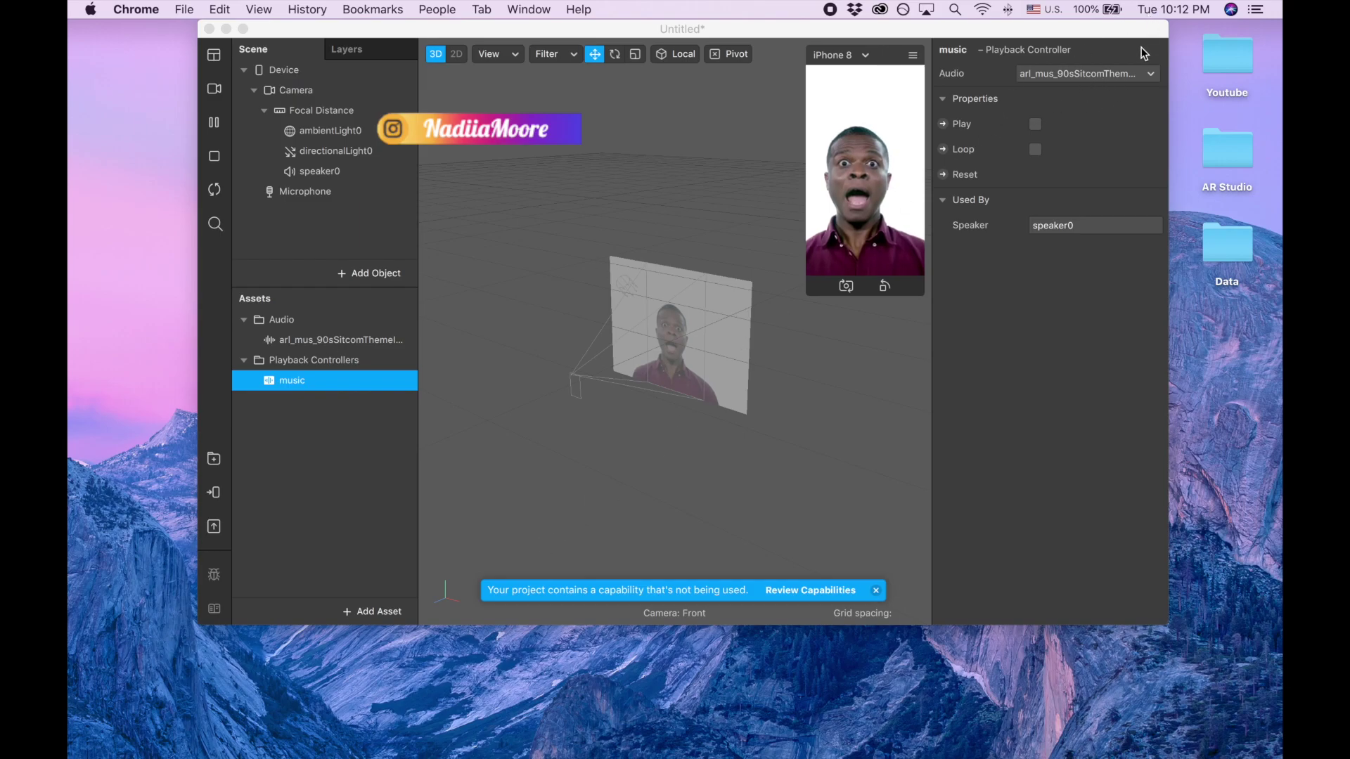
{"action": "left_click", "coordinate": [1106, 74]}
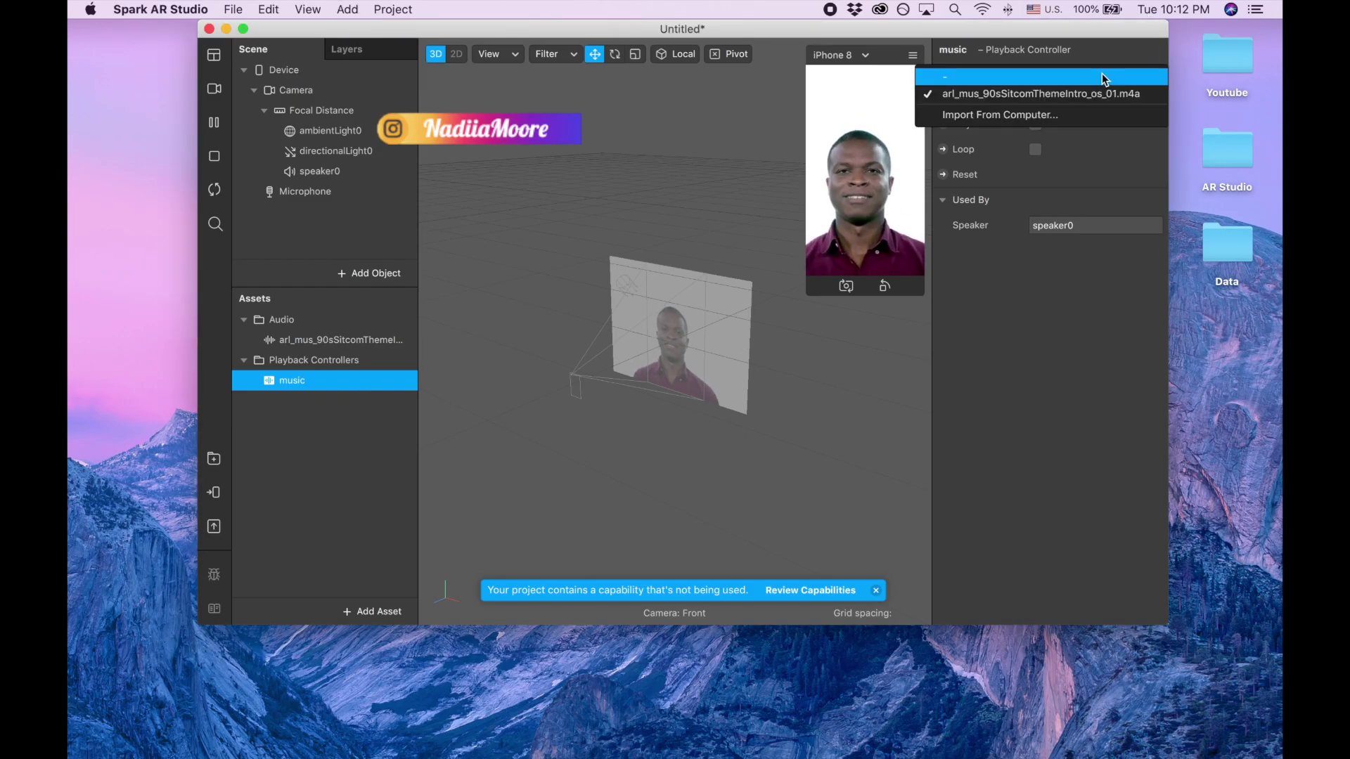
{"action": "left_click", "coordinate": [1077, 120]}
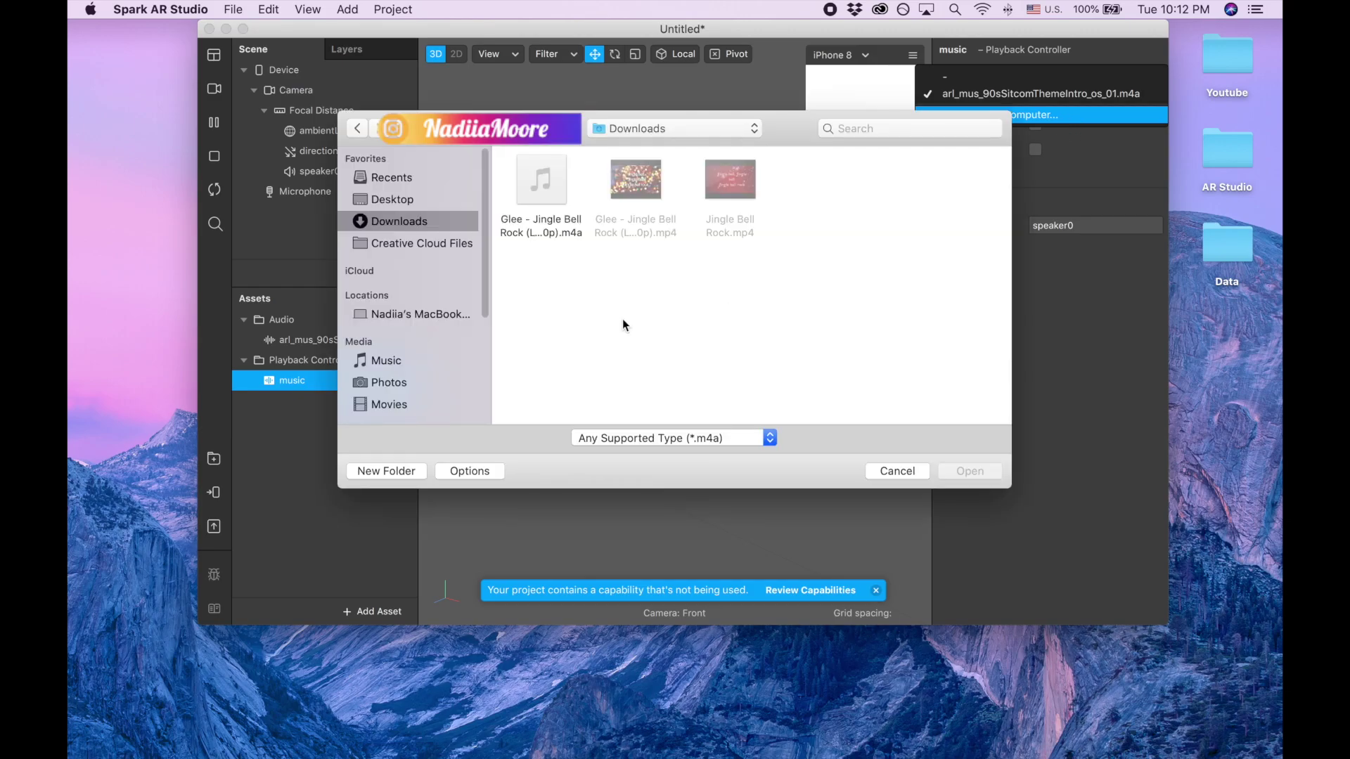
{"action": "left_click", "coordinate": [556, 231]}
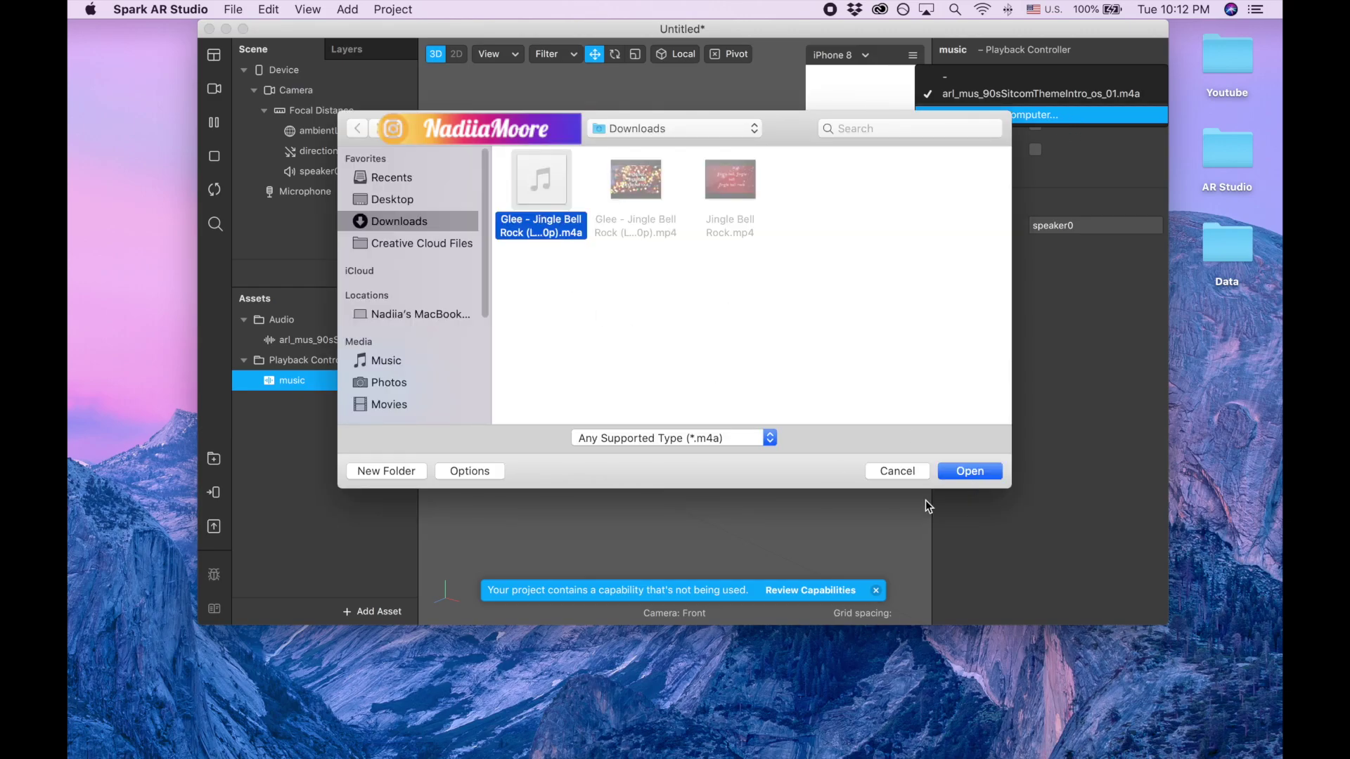
{"action": "left_click", "coordinate": [983, 476]}
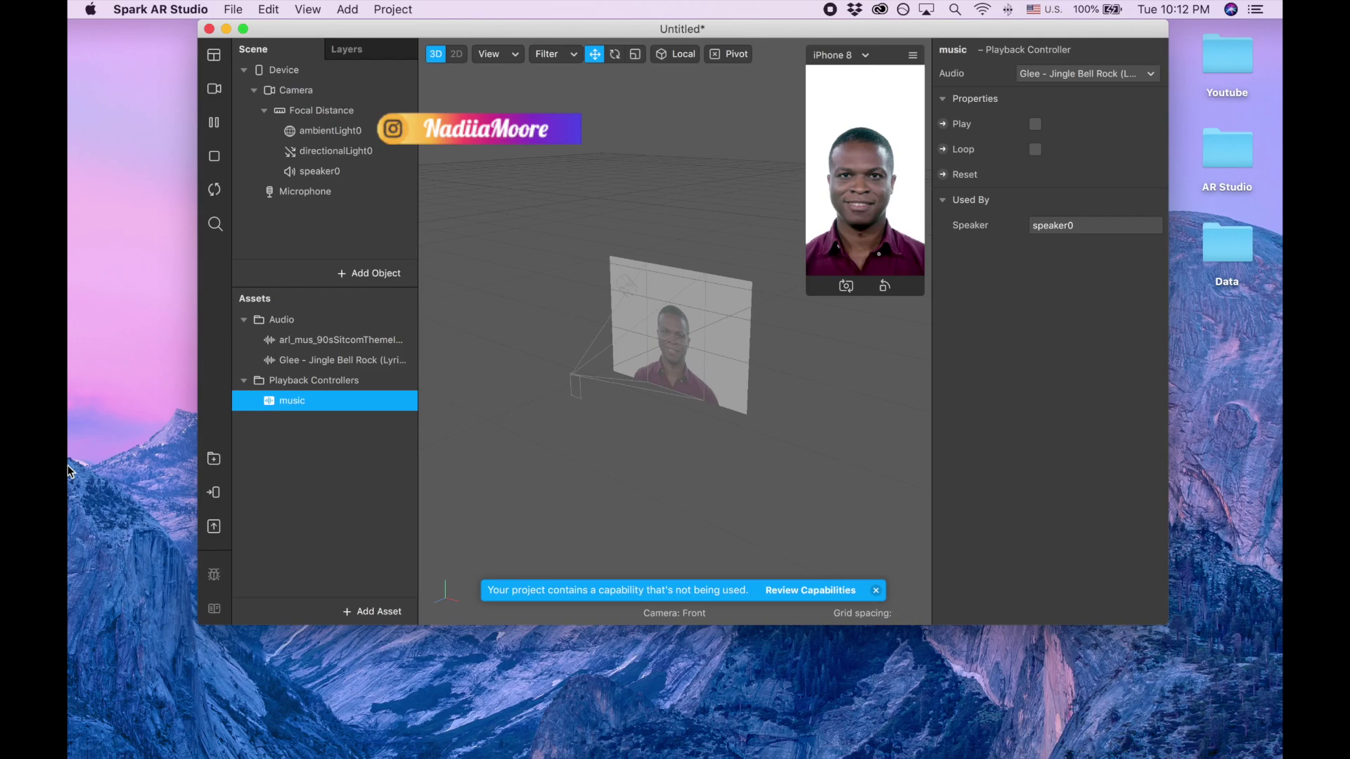
Step: Preview the Jingle Bell Rock song, then show the Patch Editor and enlarge its panel
{"action": "left_click", "coordinate": [1033, 124]}
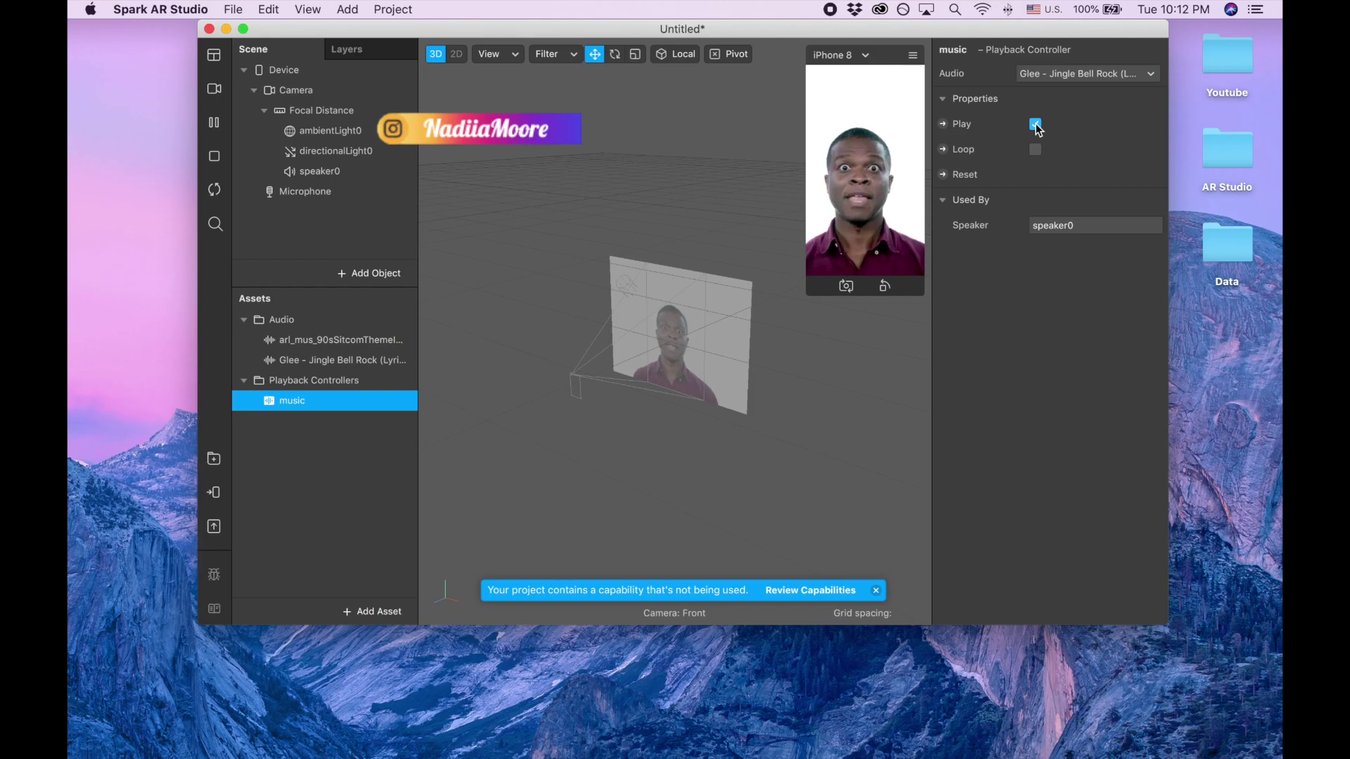
{"action": "left_click", "coordinate": [1034, 124]}
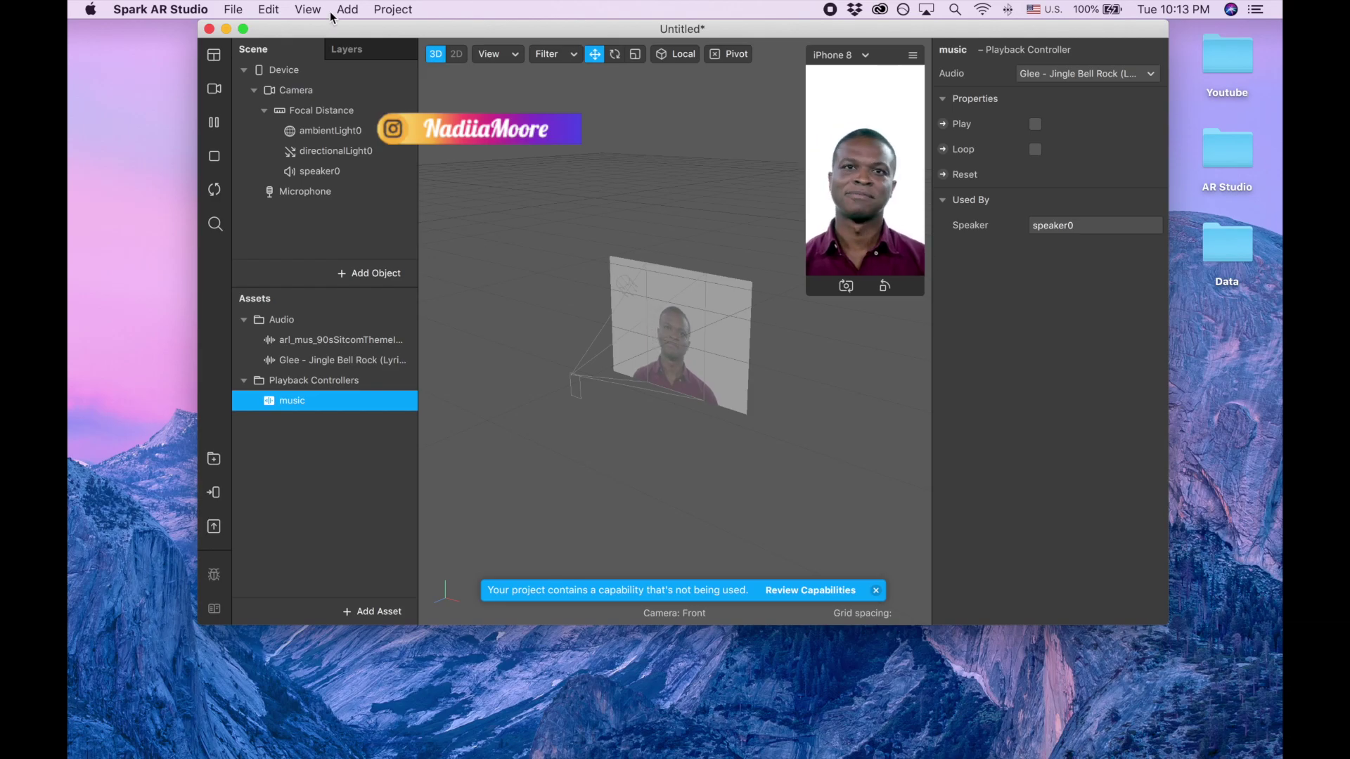
{"action": "left_click", "coordinate": [386, 10]}
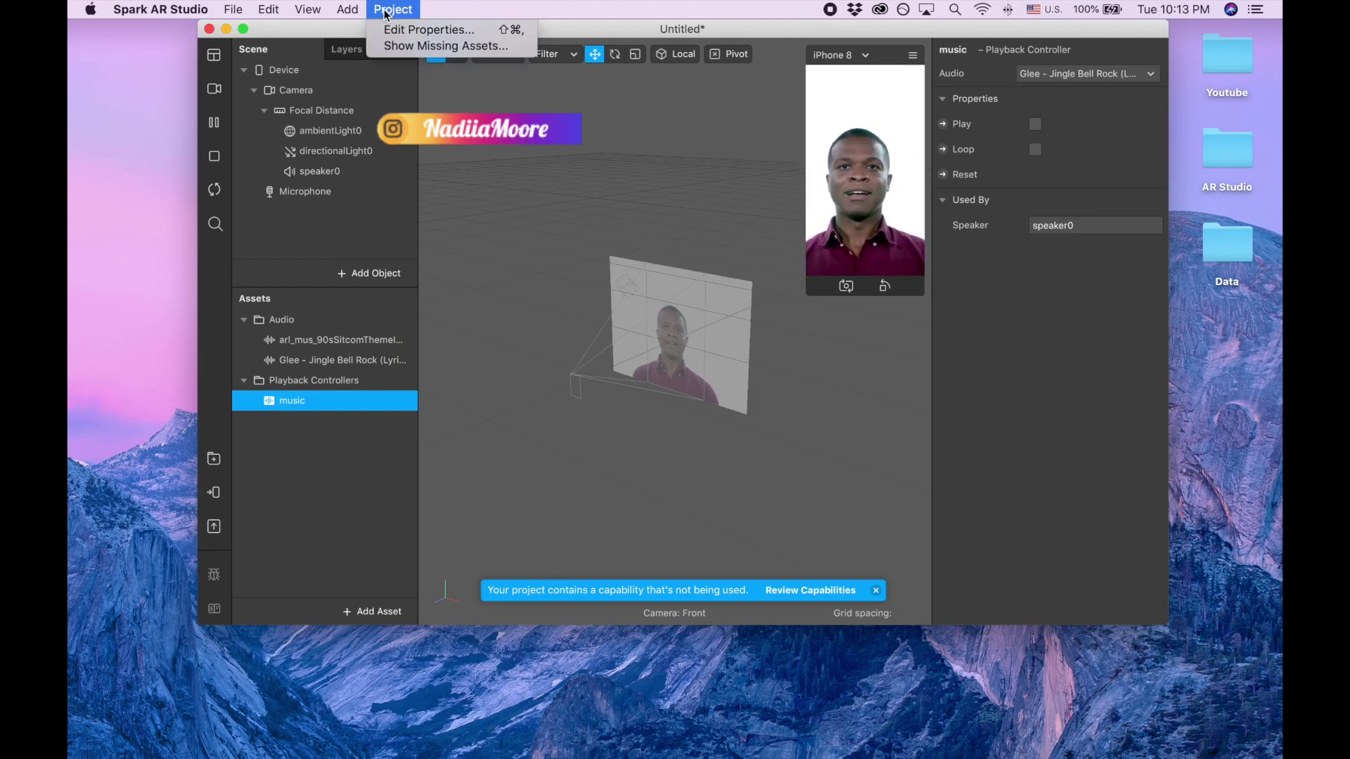
{"action": "left_click", "coordinate": [316, 29]}
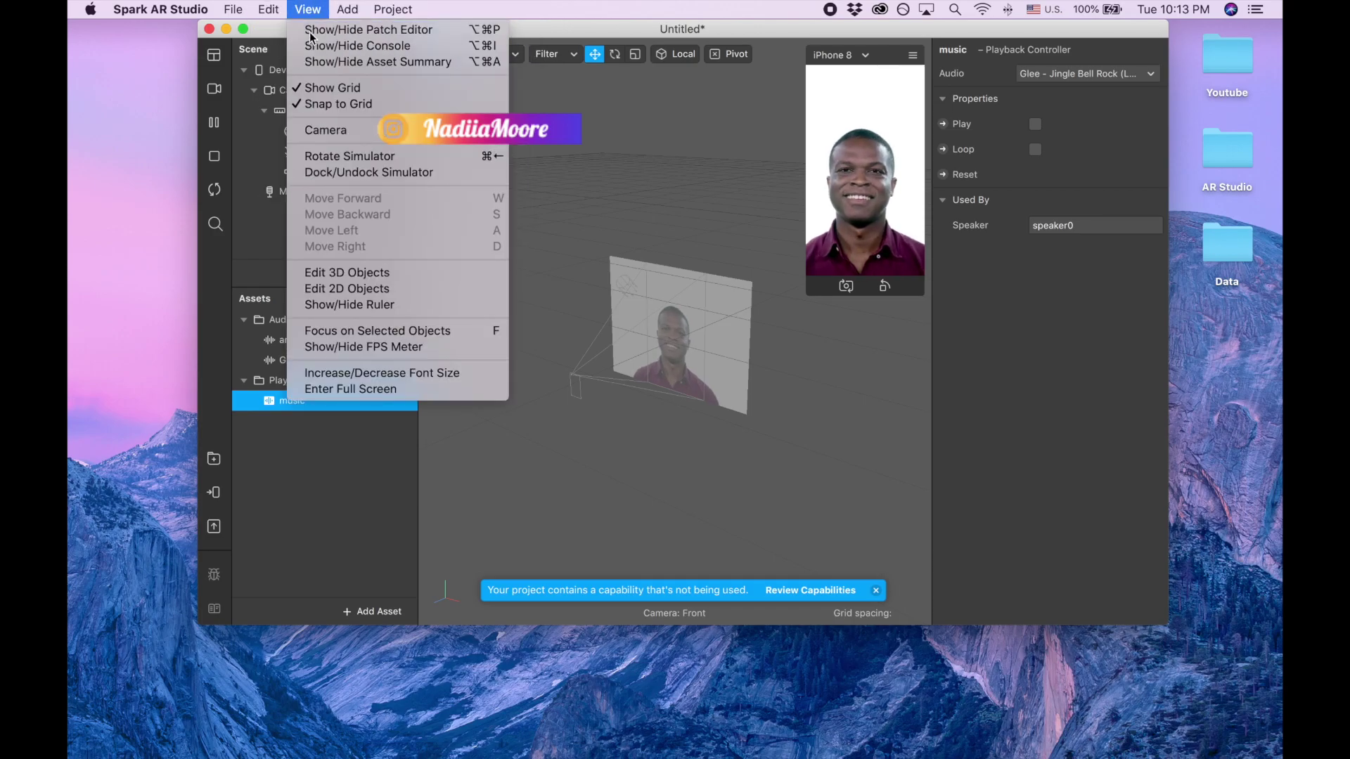
{"action": "left_click_drag", "start_coordinate": [613, 371], "coordinate": [597, 246]}
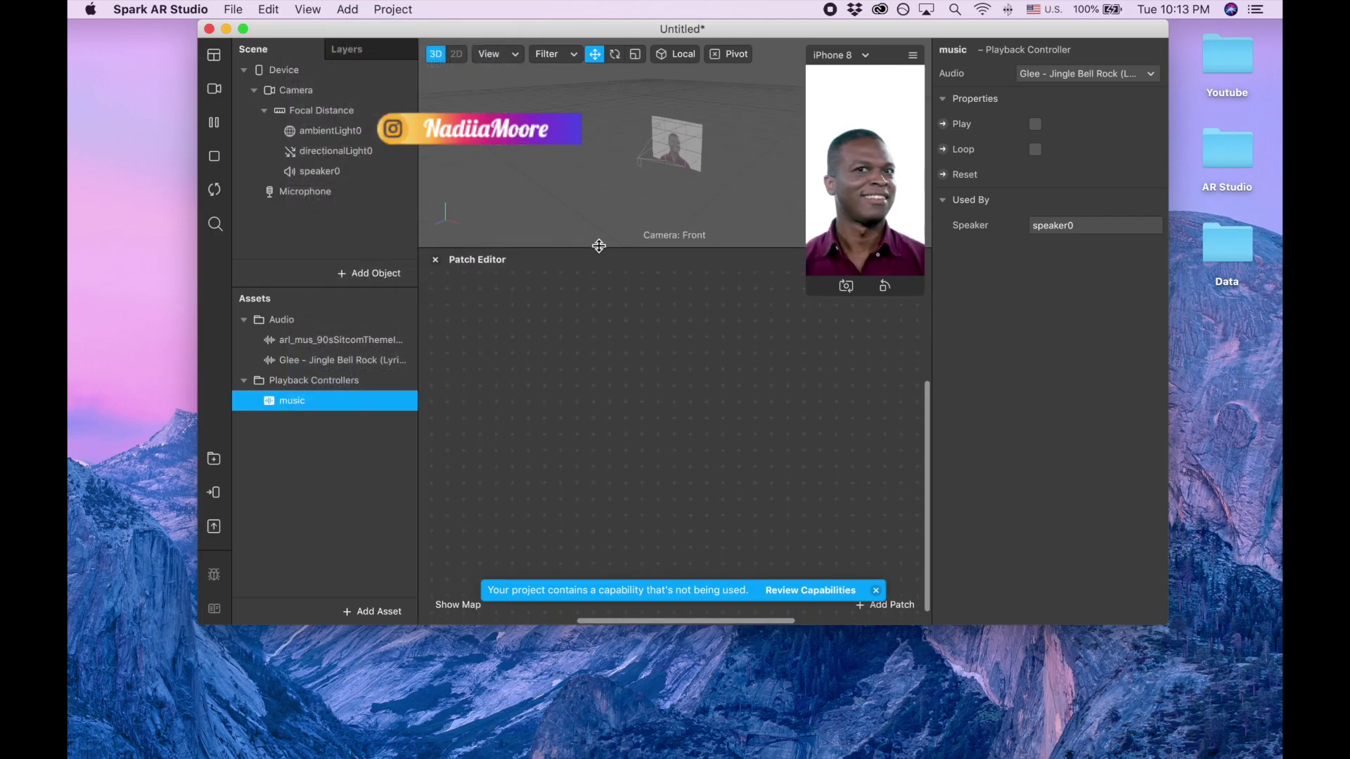
Step: Add a Screen Tap patch via the 'sc' search, then check speaker0 and the music controller
{"action": "right_click", "coordinate": [492, 404]}
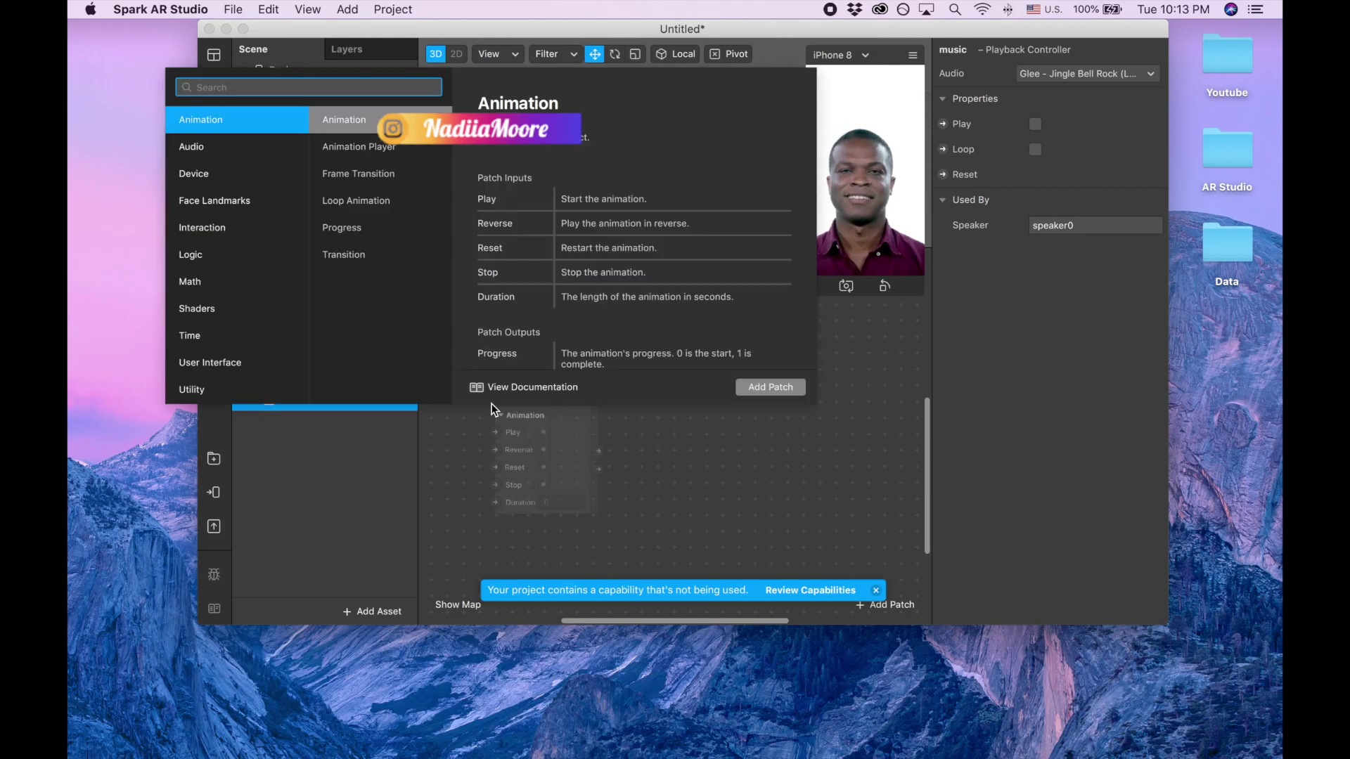
{"action": "type", "text": "sc"}
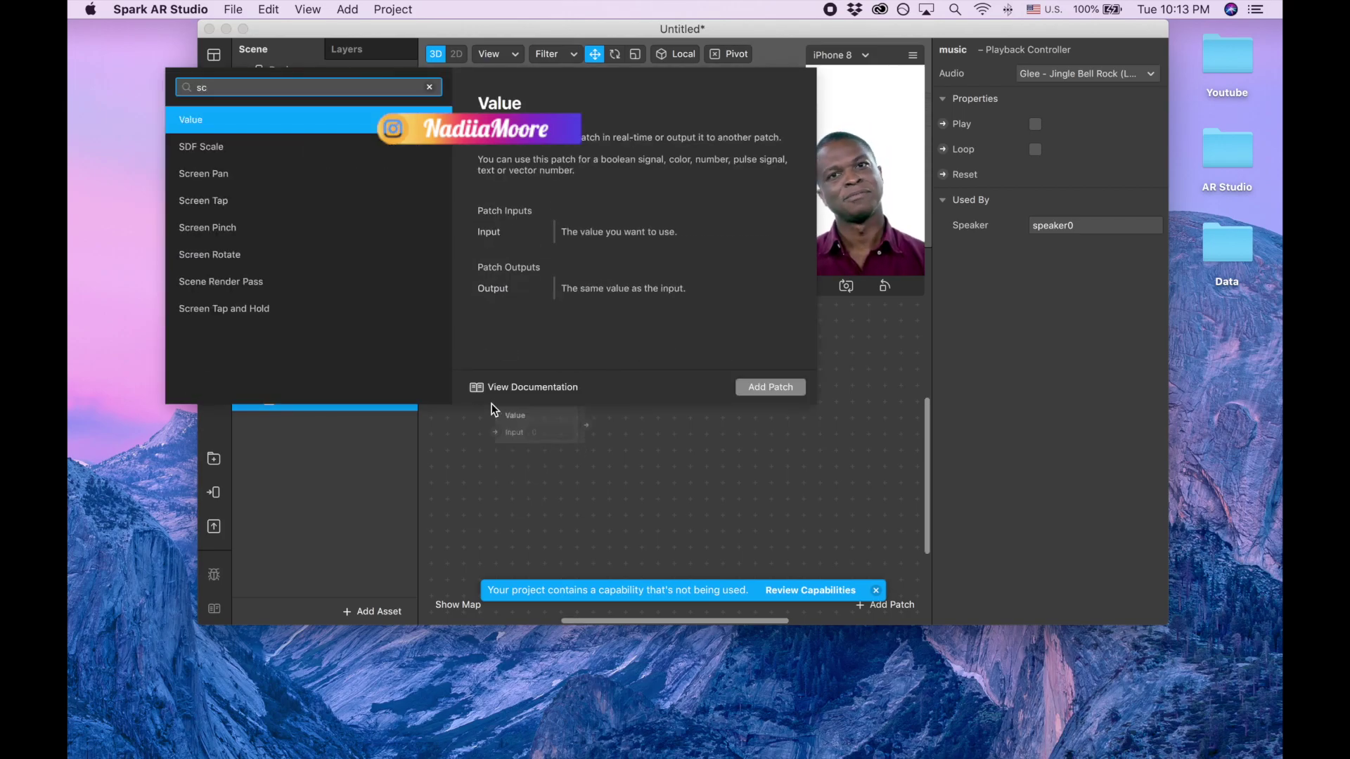
{"action": "double_click", "coordinate": [199, 204]}
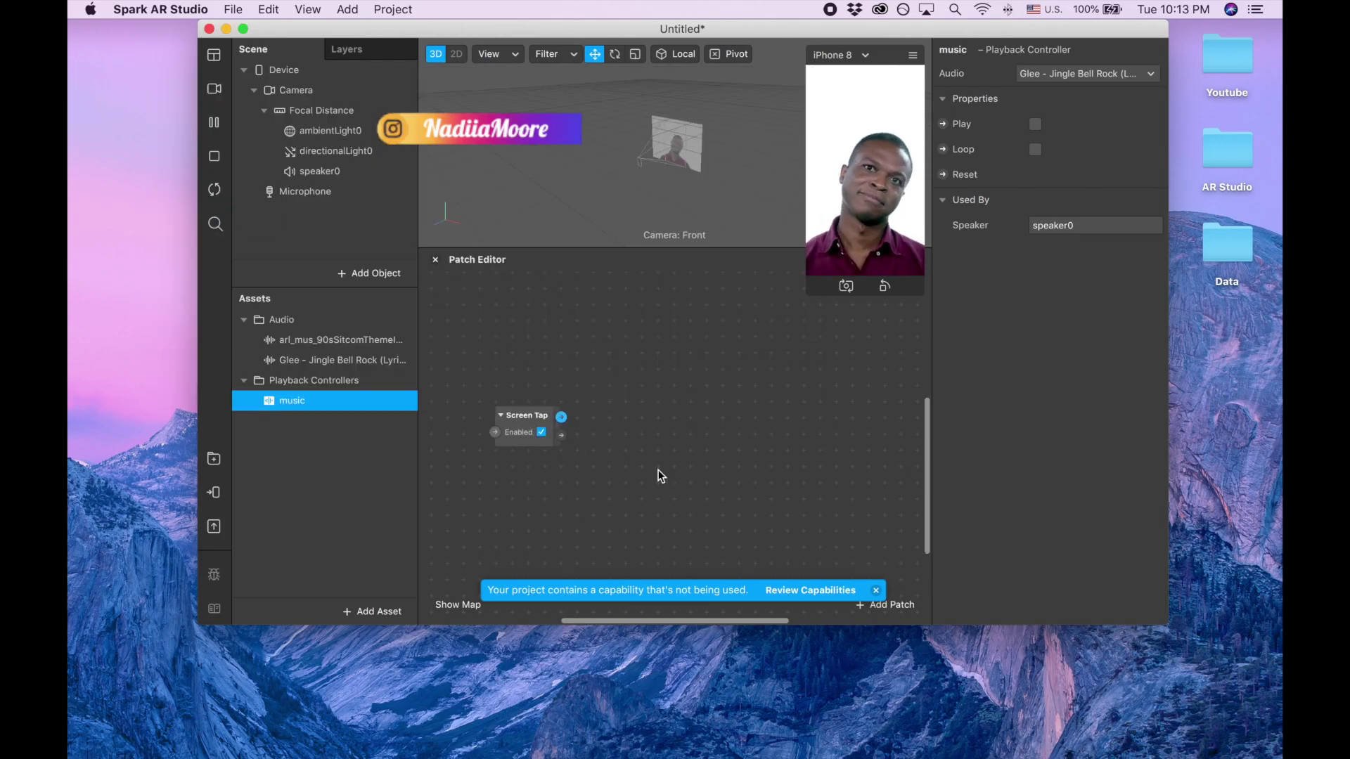
{"action": "left_click", "coordinate": [318, 172]}
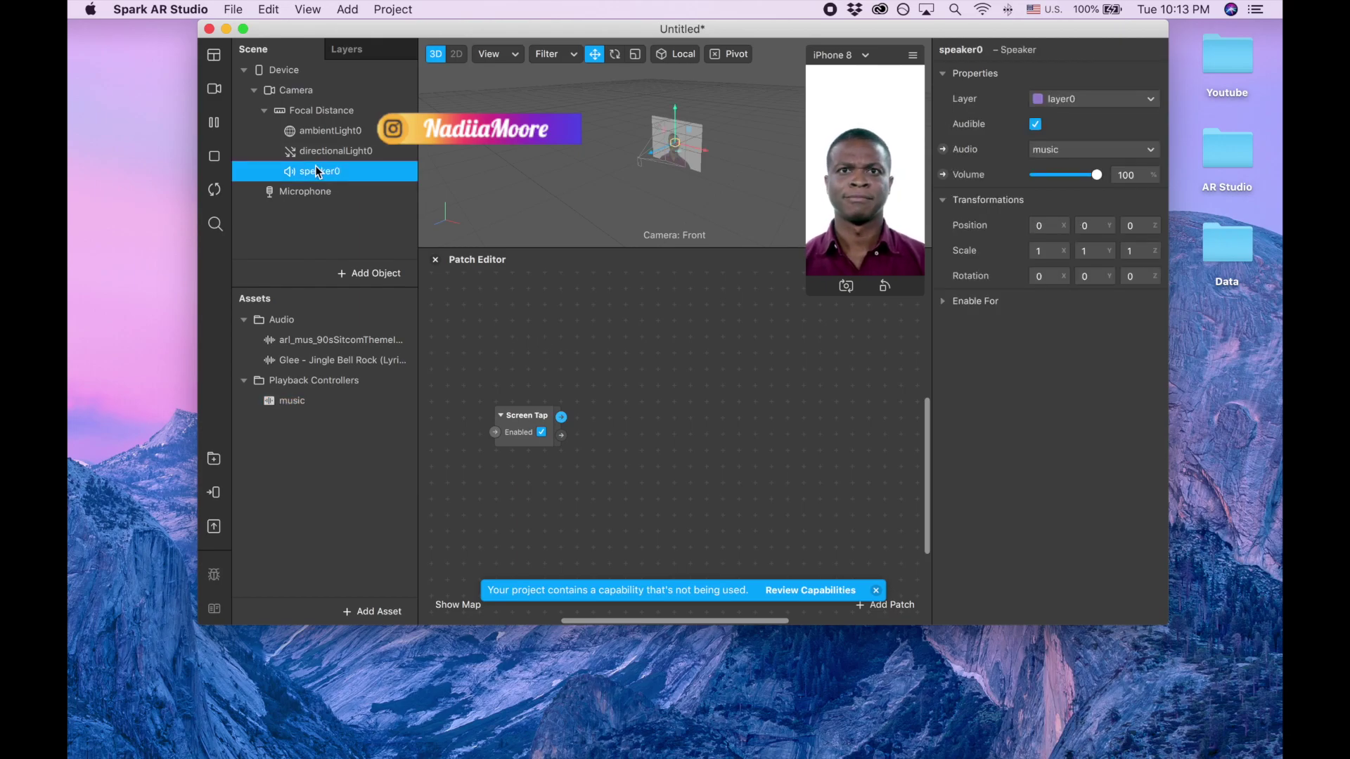
{"action": "left_click", "coordinate": [328, 406]}
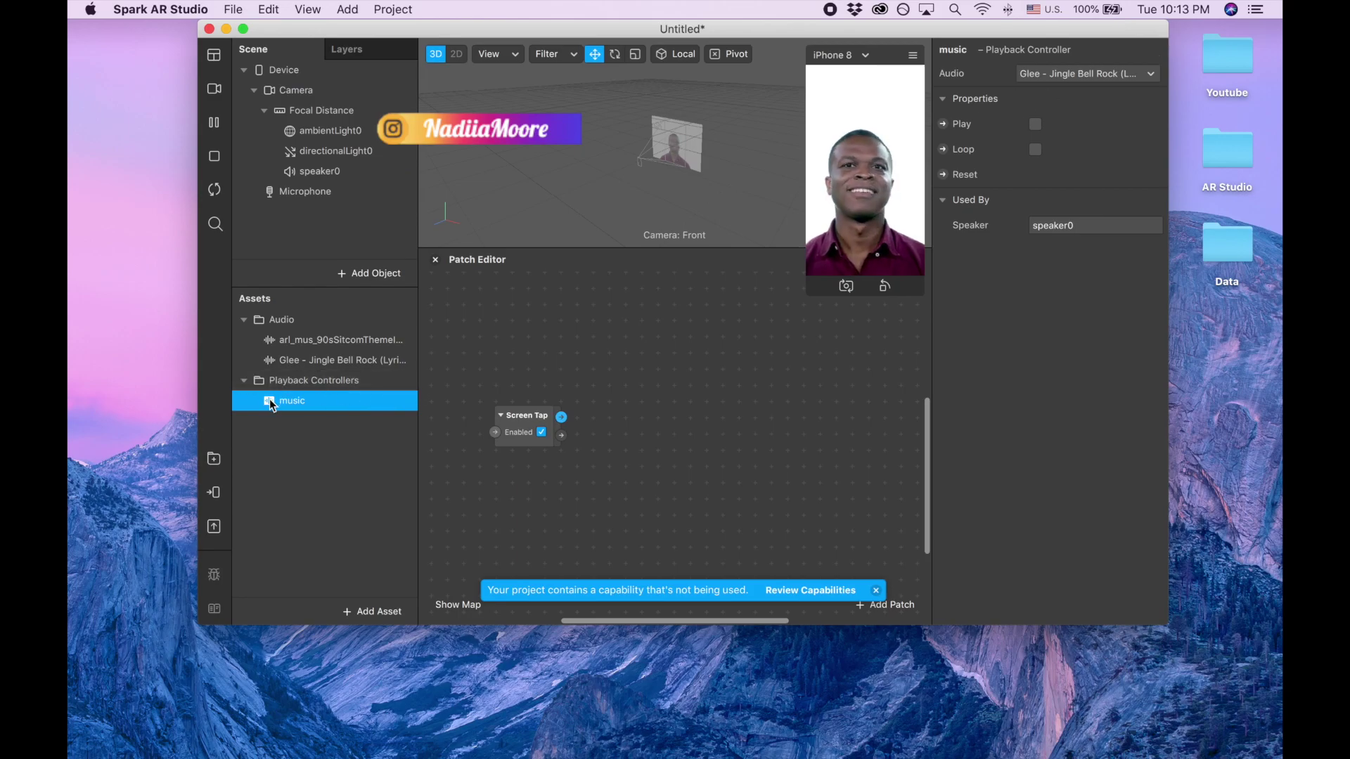
Step: Create the music Play patch and connect Screen Tap's output to its Play input through a Switch
{"action": "left_click", "coordinate": [943, 124]}
{"action": "left_click_drag", "start_coordinate": [707, 463], "coordinate": [689, 414]}
{"action": "left_click", "coordinate": [575, 427]}
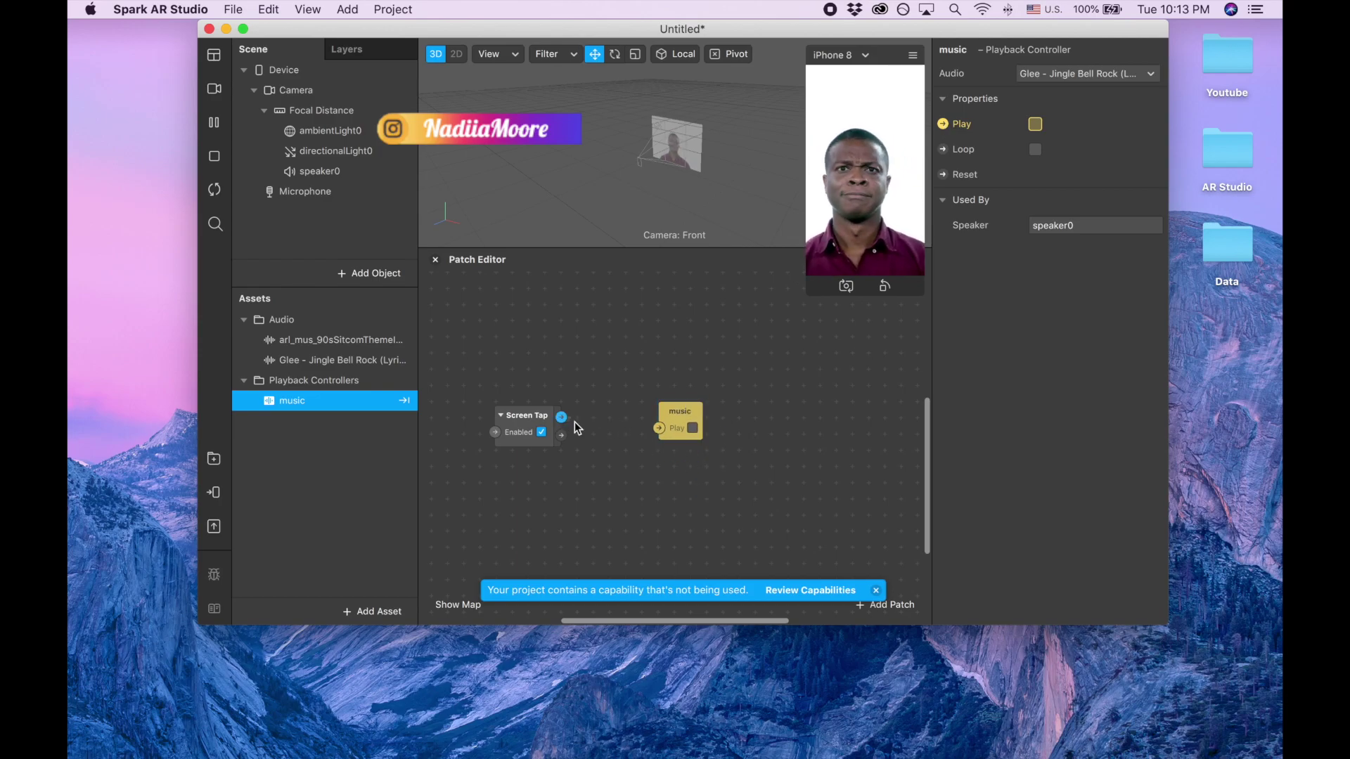
{"action": "left_click_drag", "start_coordinate": [653, 428], "coordinate": [822, 390]}
{"action": "left_click", "coordinate": [700, 414]}
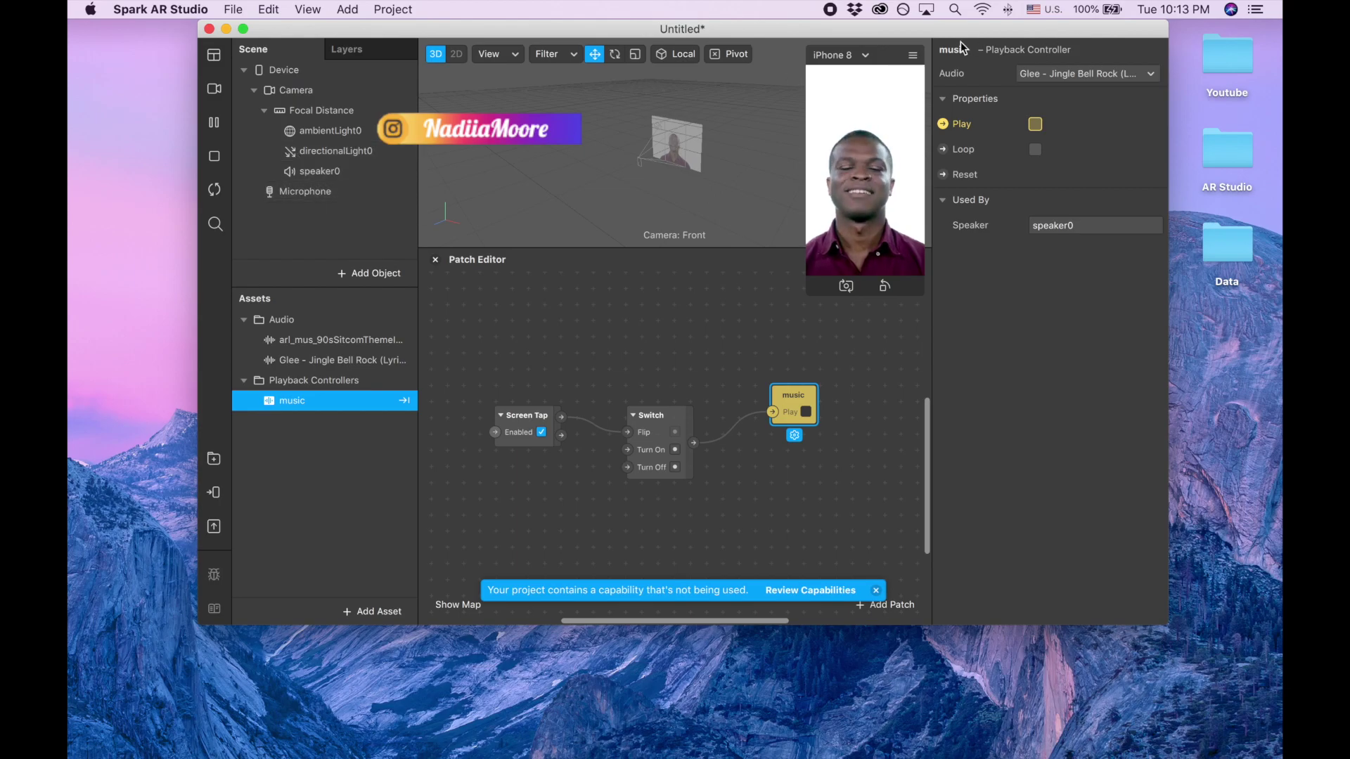
Step: Enable Simulate Touch and tap the preview twice to toggle the music on and off
{"action": "left_click", "coordinate": [914, 55]}
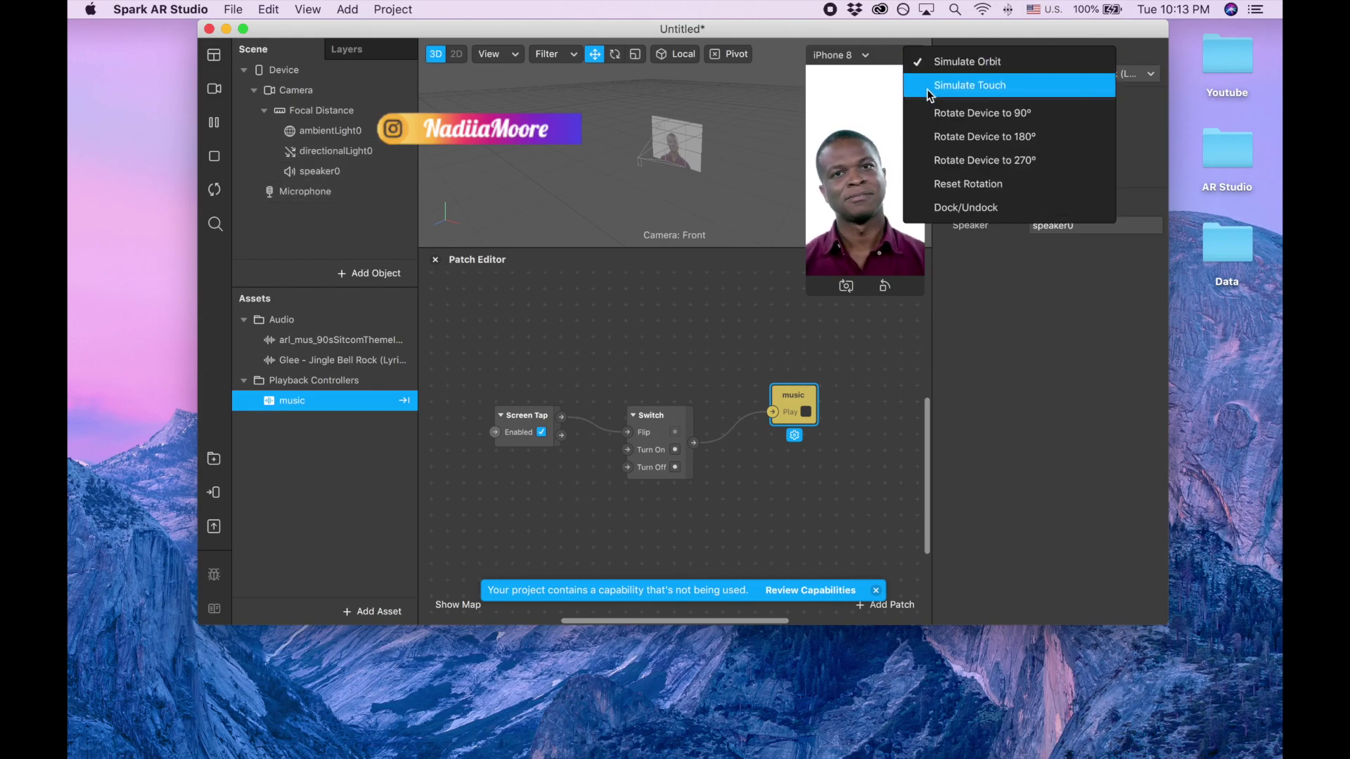
{"action": "left_click", "coordinate": [930, 87]}
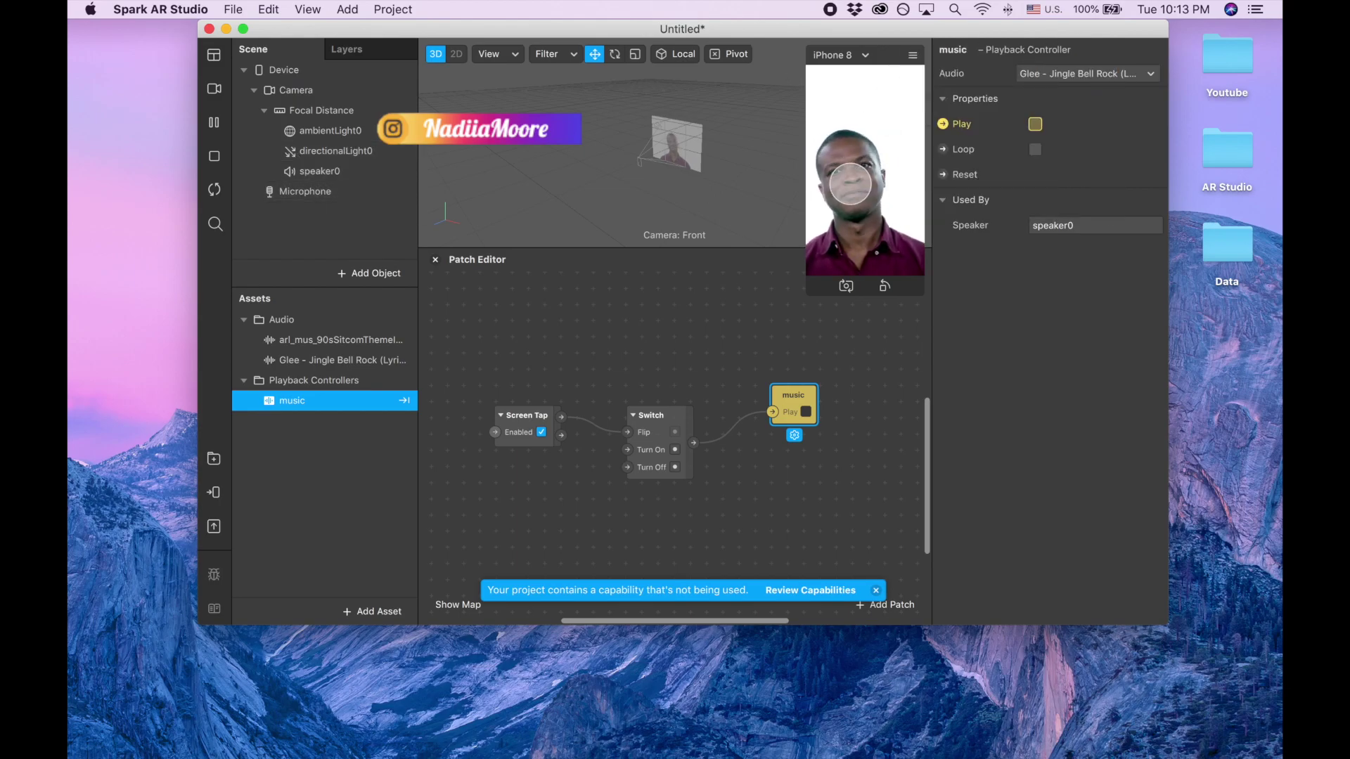
{"action": "left_click", "coordinate": [858, 226]}
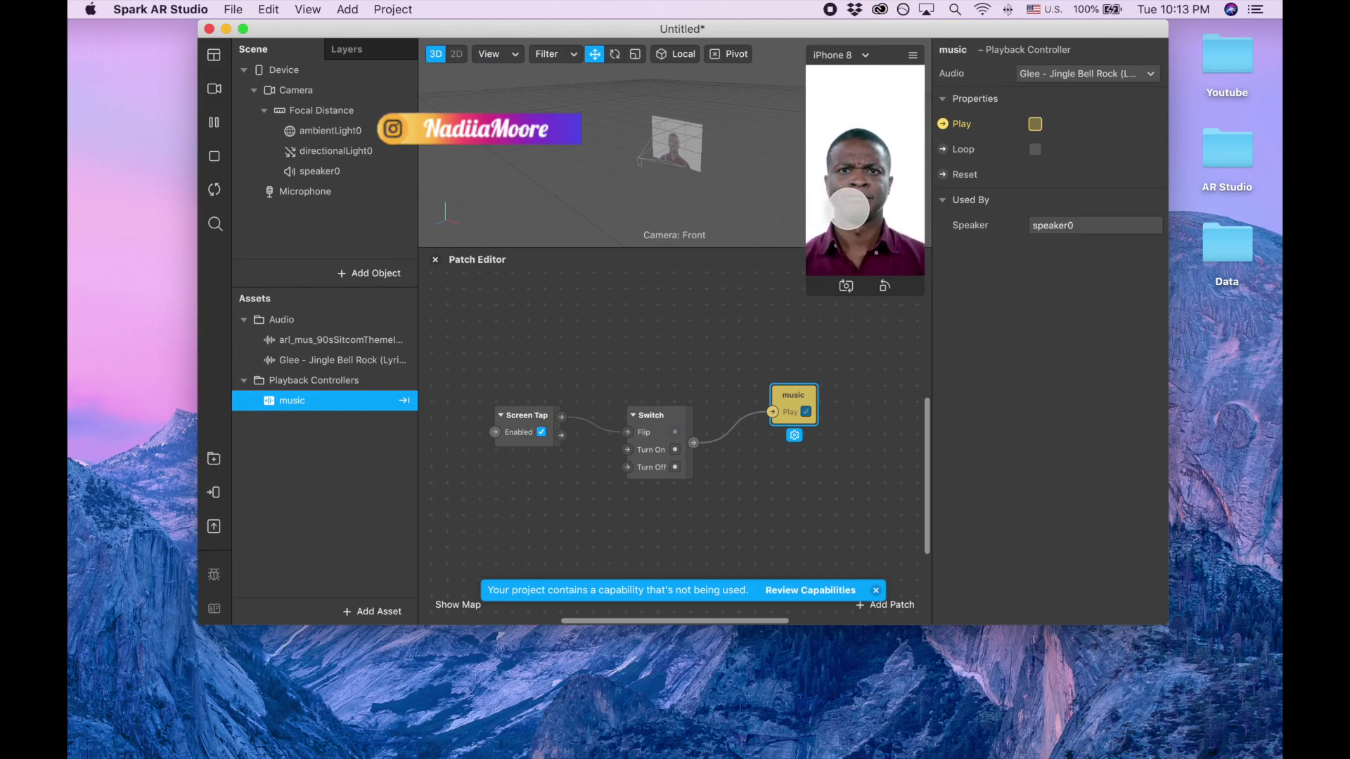
{"action": "left_click", "coordinate": [870, 174]}
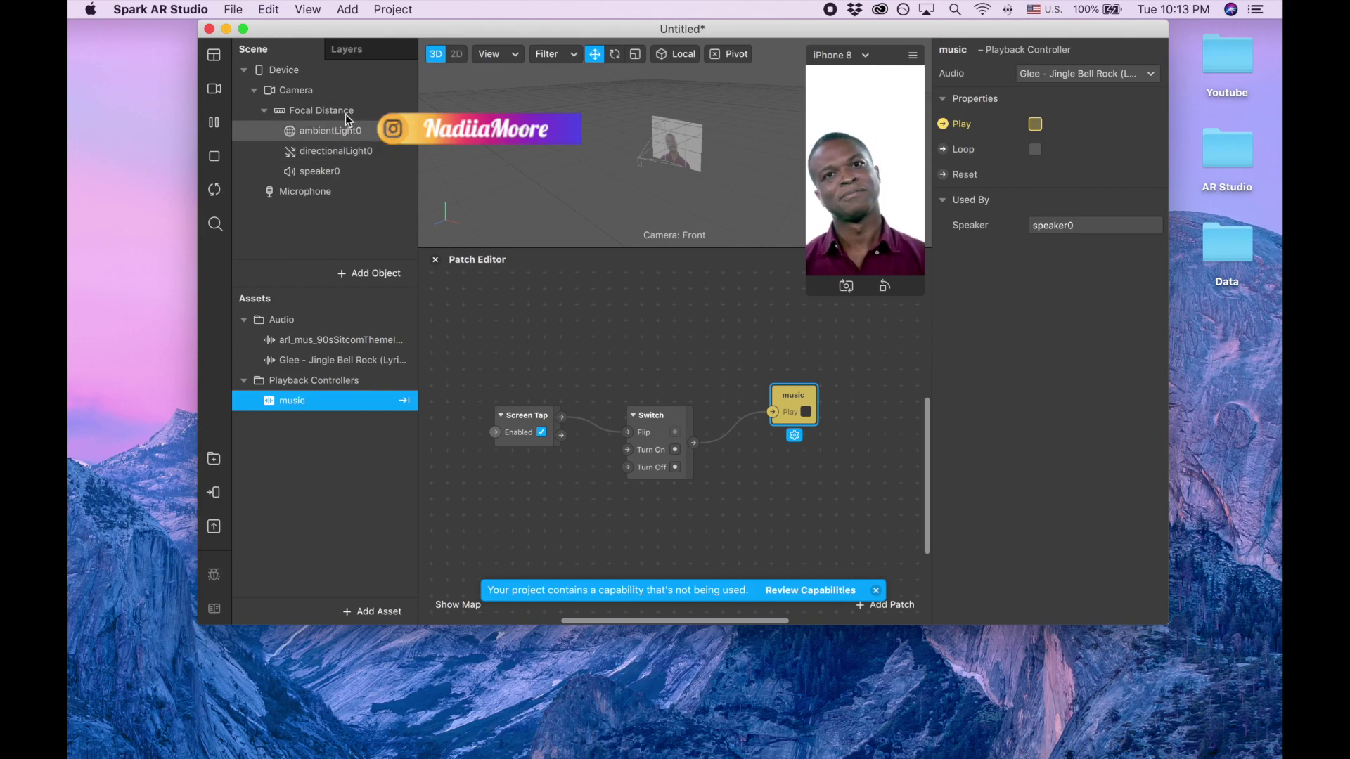
Step: Add the Instructions capability in the project's Capabilities properties
{"action": "left_click", "coordinate": [377, 10]}
{"action": "left_click", "coordinate": [379, 9]}
{"action": "left_click", "coordinate": [383, 11]}
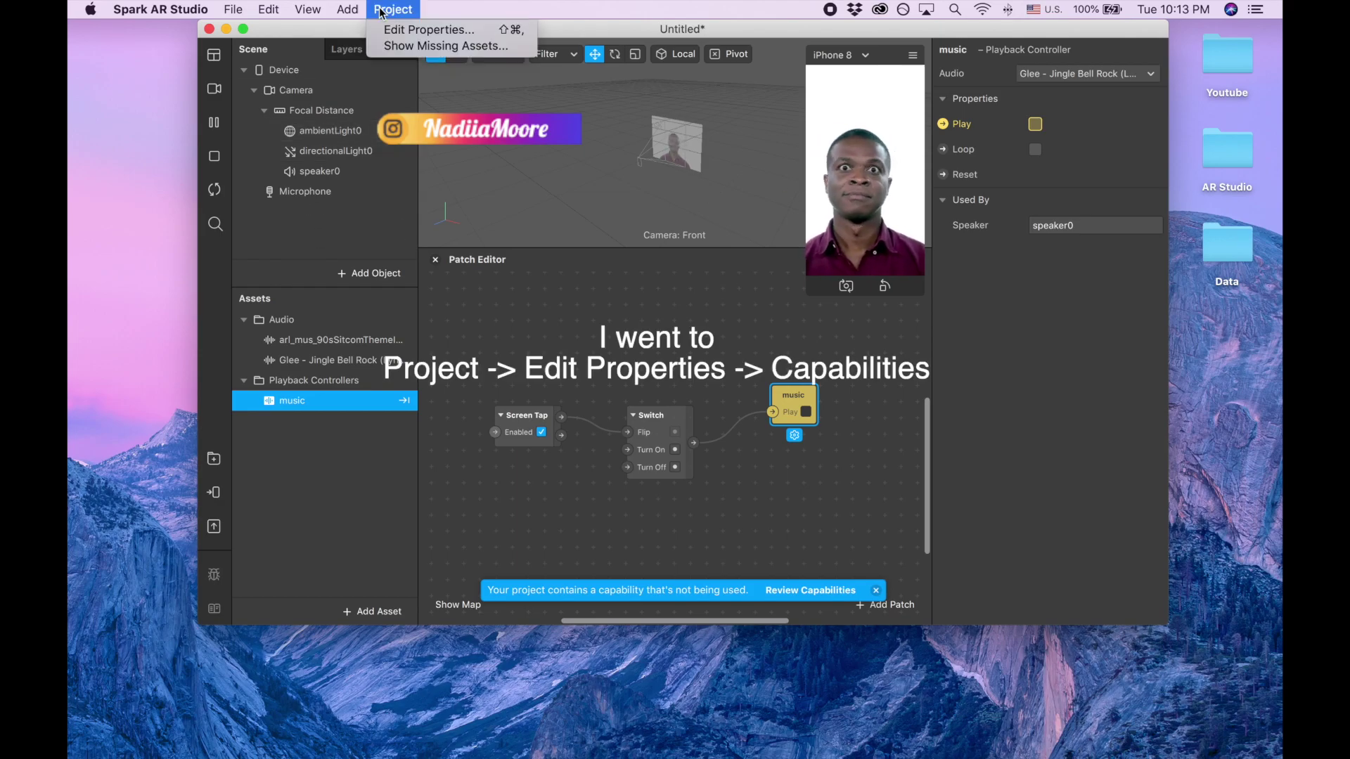
{"action": "left_click", "coordinate": [385, 30]}
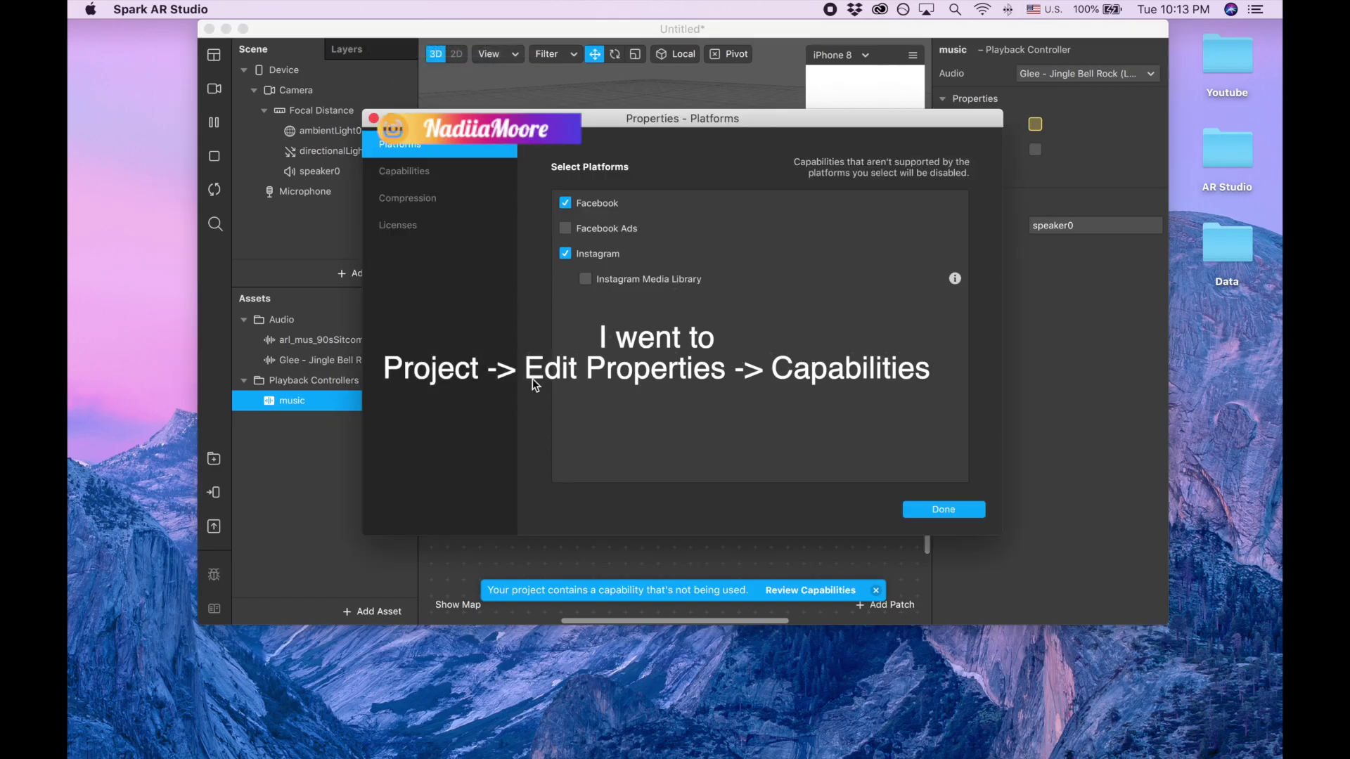
{"action": "left_click", "coordinate": [413, 176]}
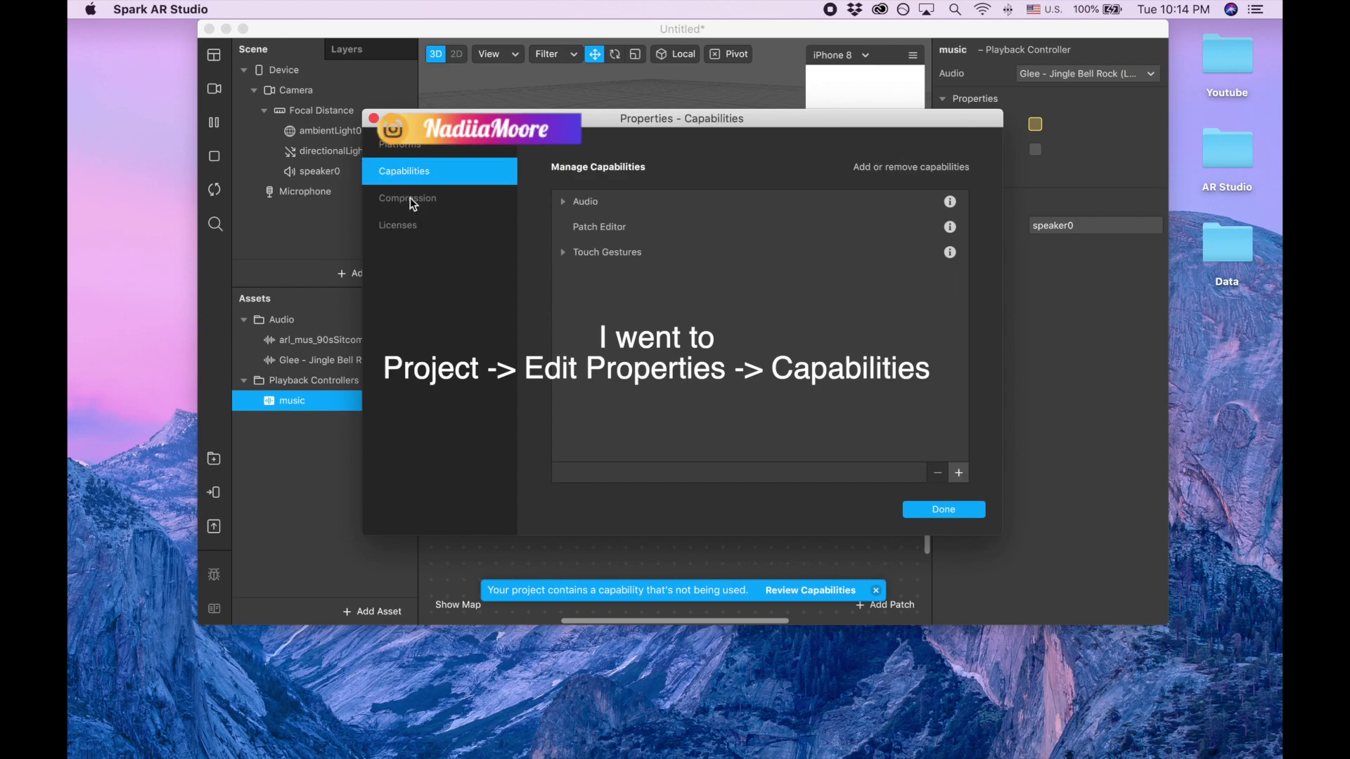
{"action": "left_click", "coordinate": [958, 473]}
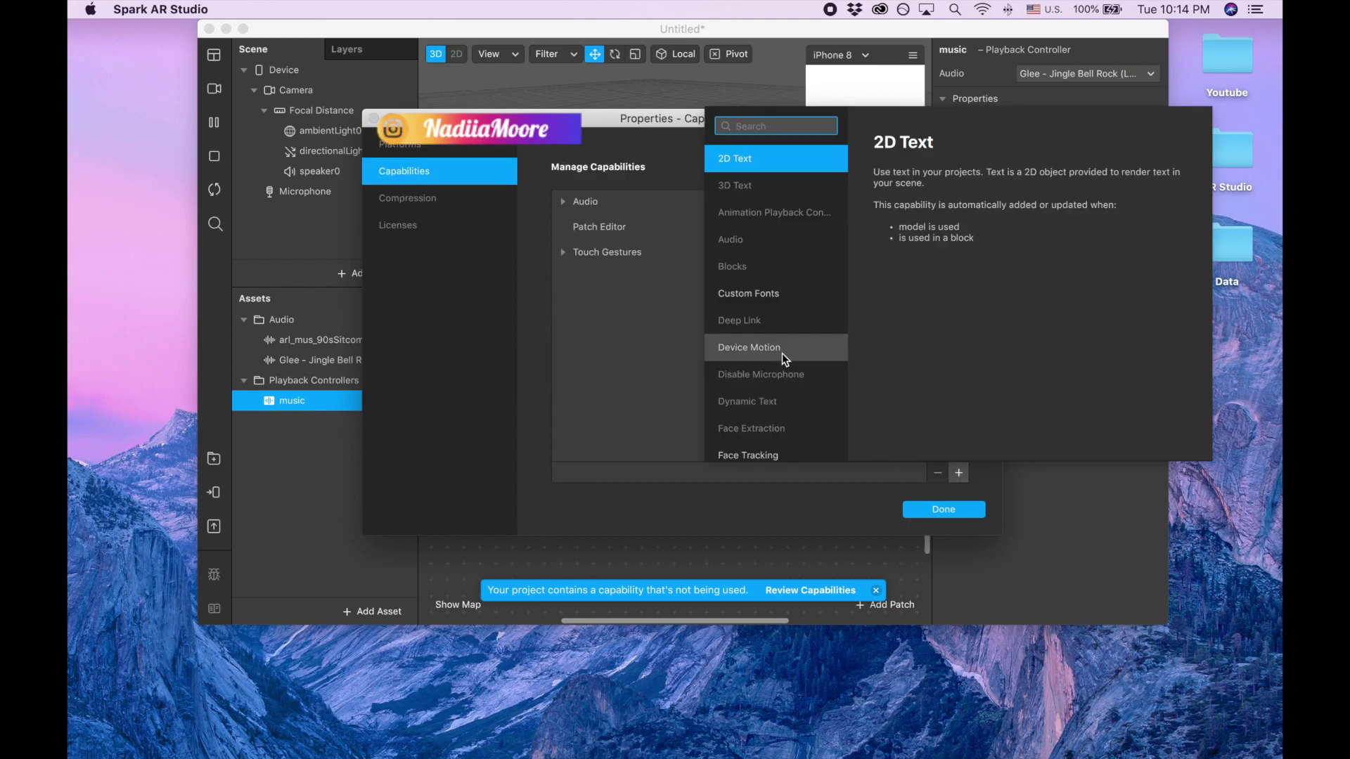
{"action": "scroll", "coordinate": [782, 353], "scroll_direction": "down", "scroll_amount": 5}
{"action": "double_click", "coordinate": [772, 409]}
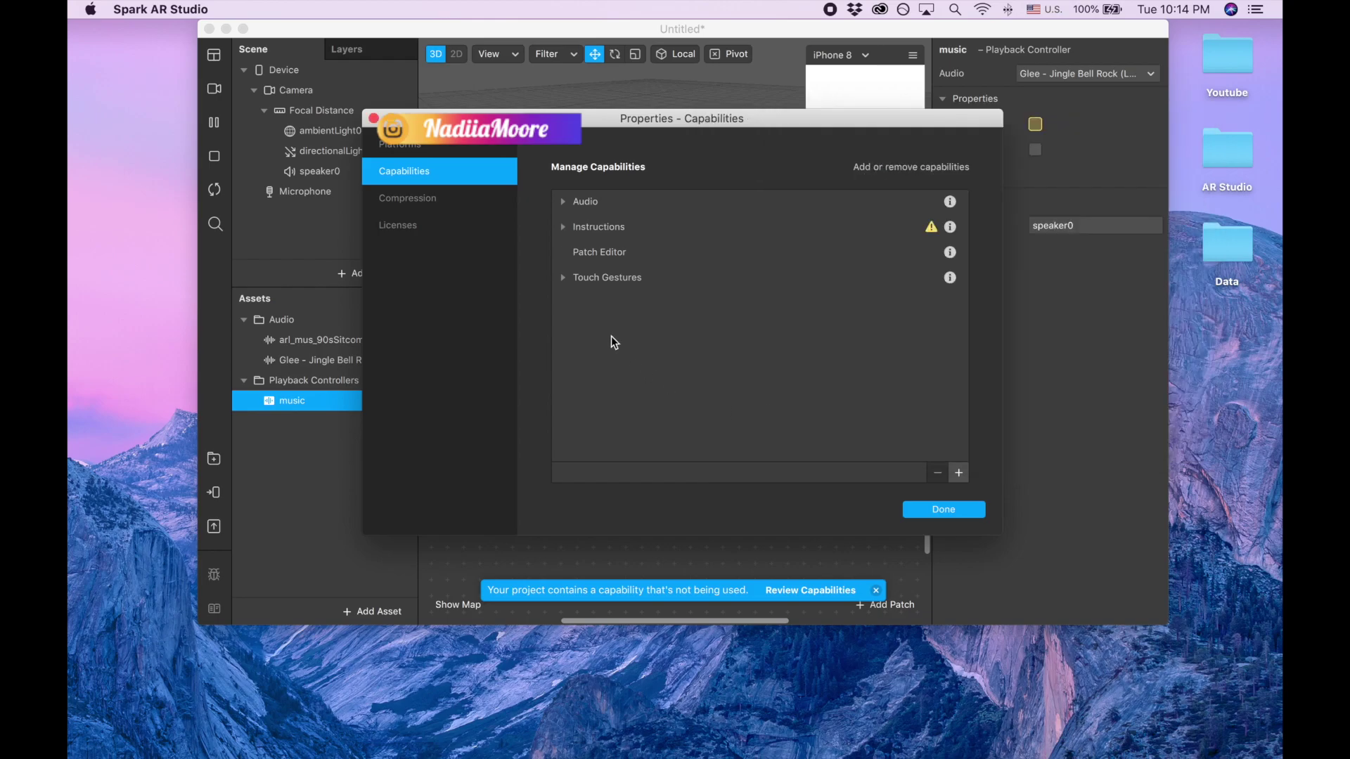
Step: Switch Instructions to Custom Instructions and add the 'Tap to play' instruction
{"action": "left_click", "coordinate": [564, 227]}
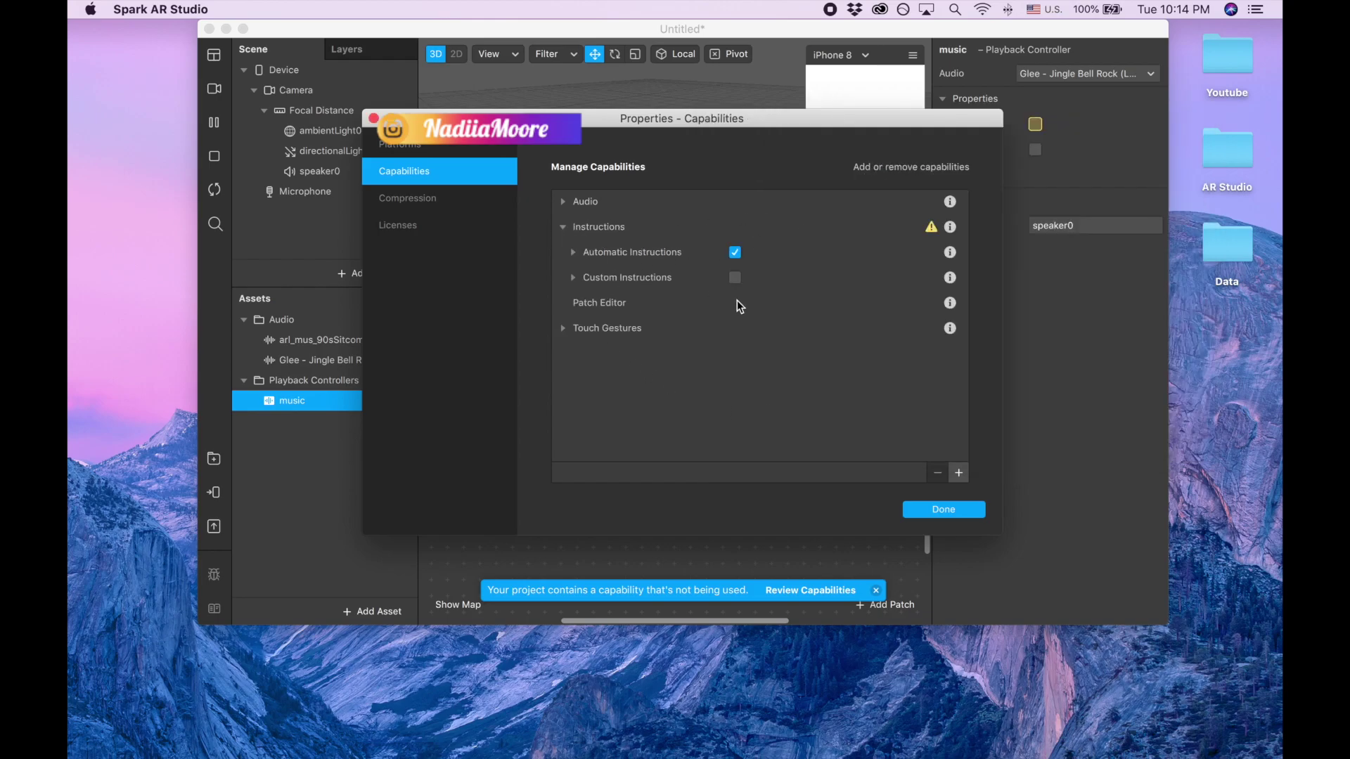
{"action": "left_click", "coordinate": [735, 278]}
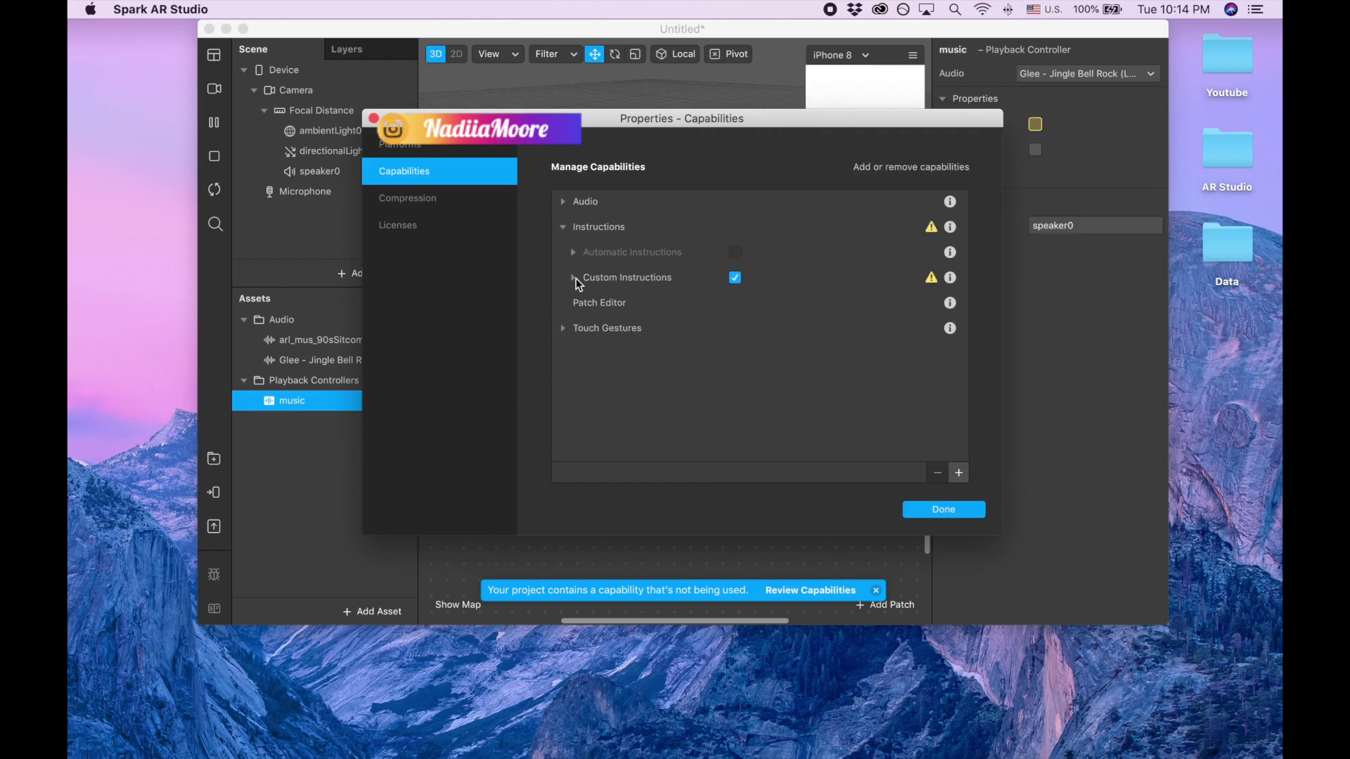
{"action": "left_click", "coordinate": [575, 279]}
{"action": "left_click", "coordinate": [824, 306]}
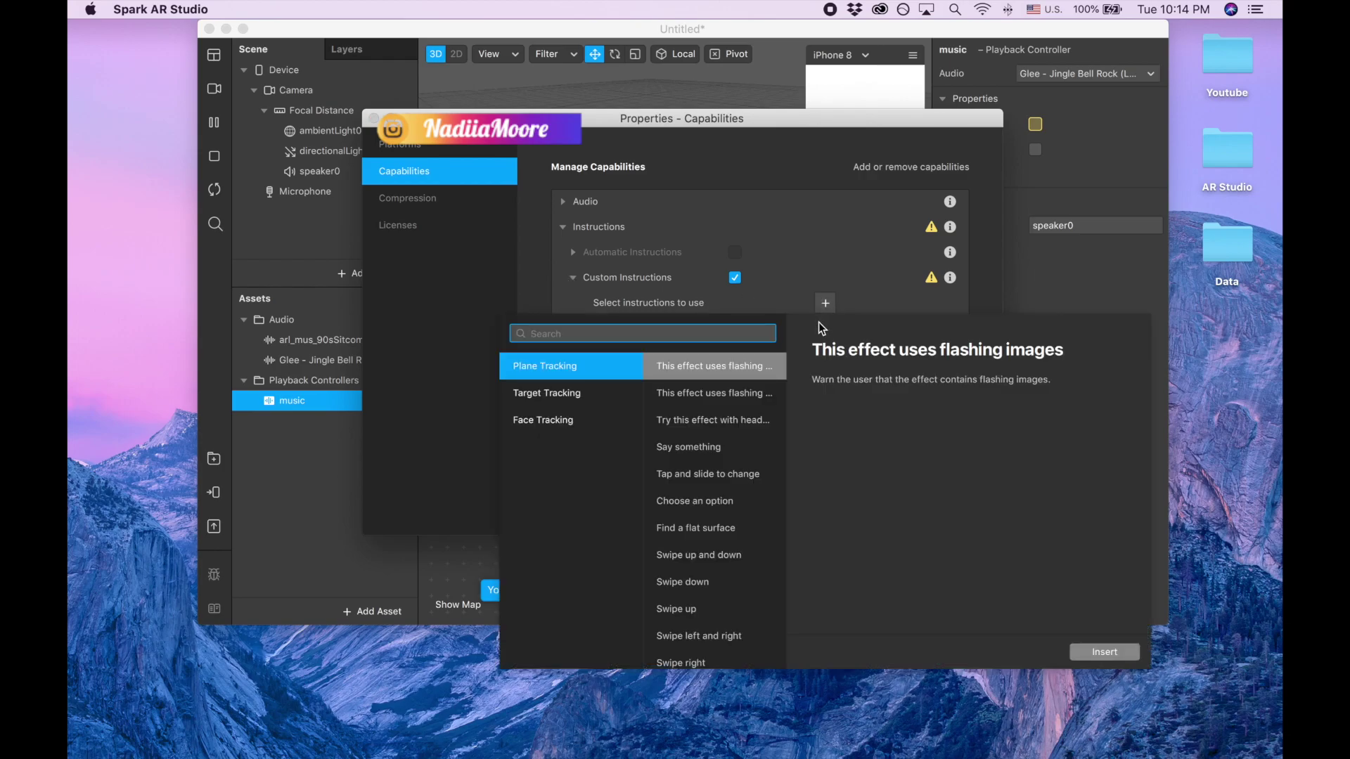
{"action": "type", "text": "ta"}
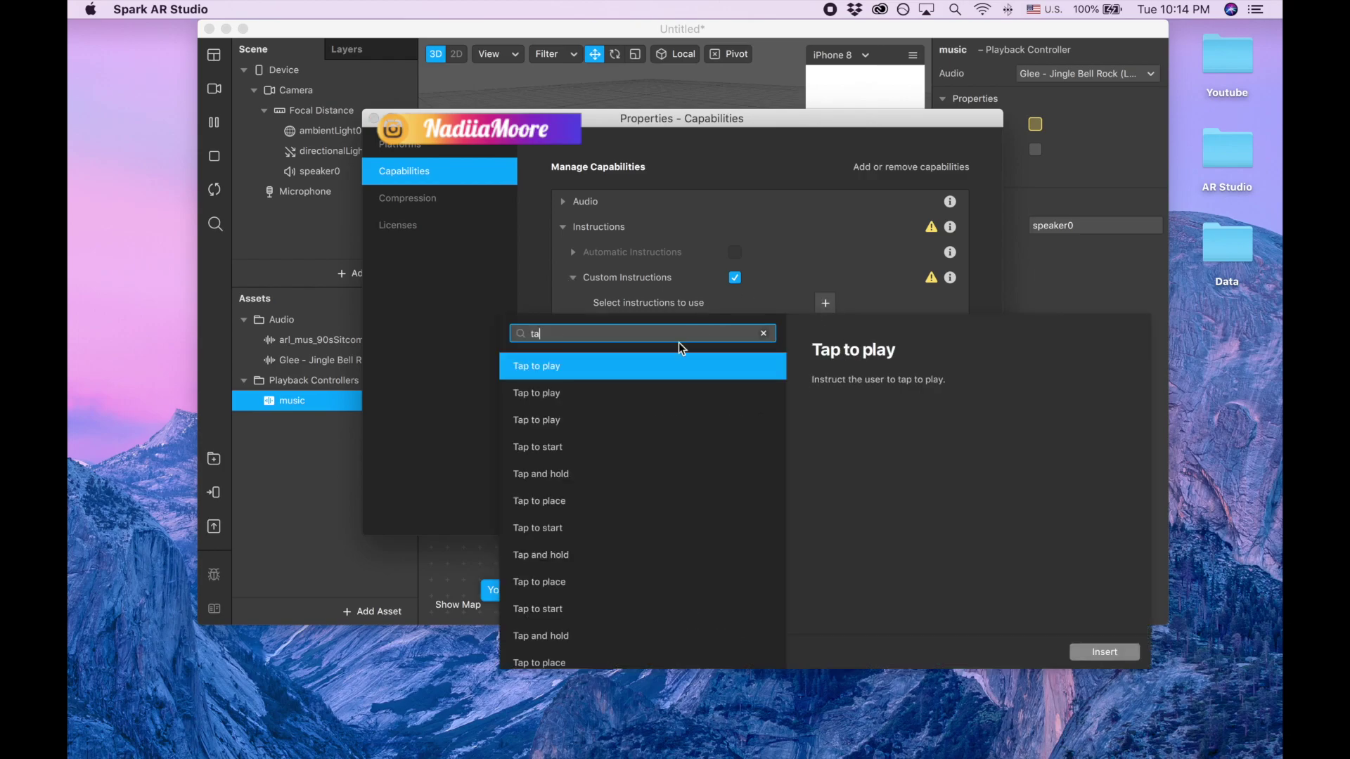
{"action": "double_click", "coordinate": [611, 373]}
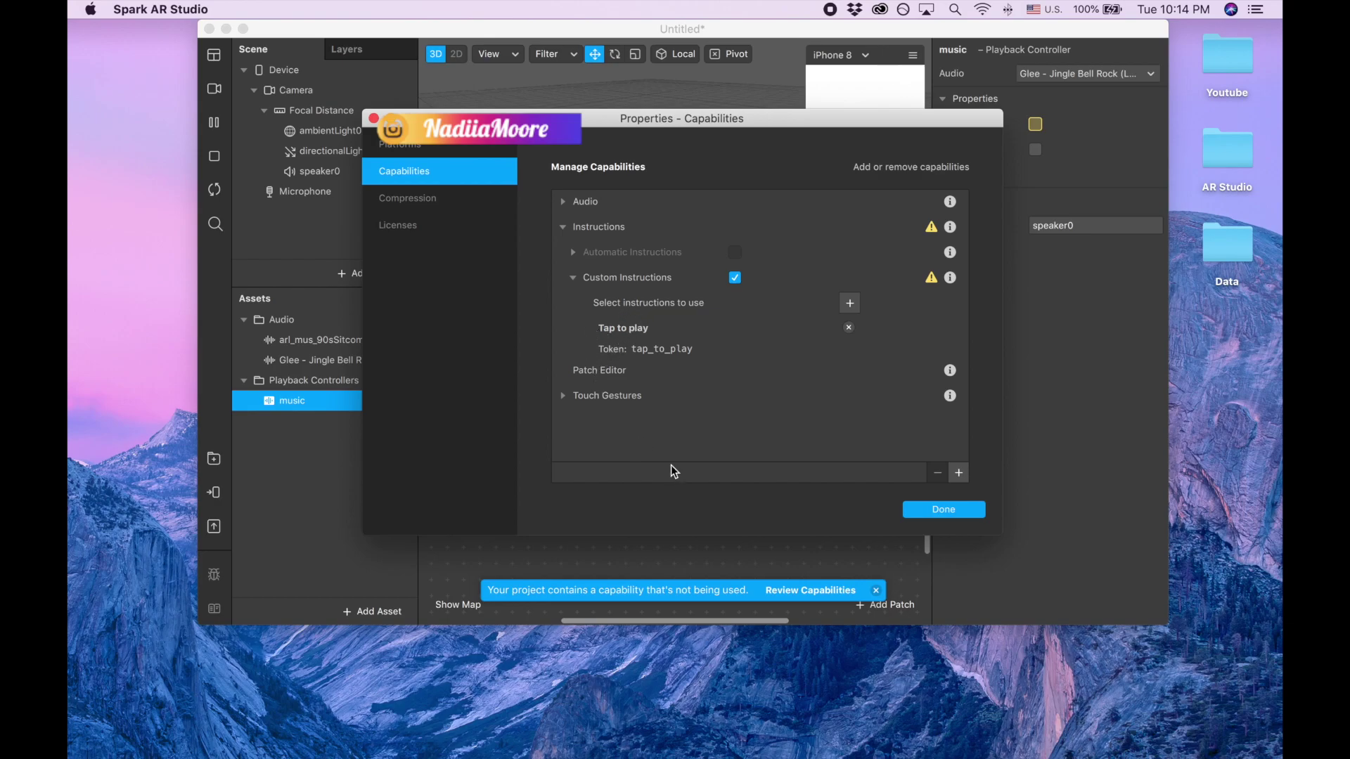
Step: Set 'Tap to play' as the Device's On opening instruction, found by searching 'ta'
{"action": "left_click", "coordinate": [943, 510]}
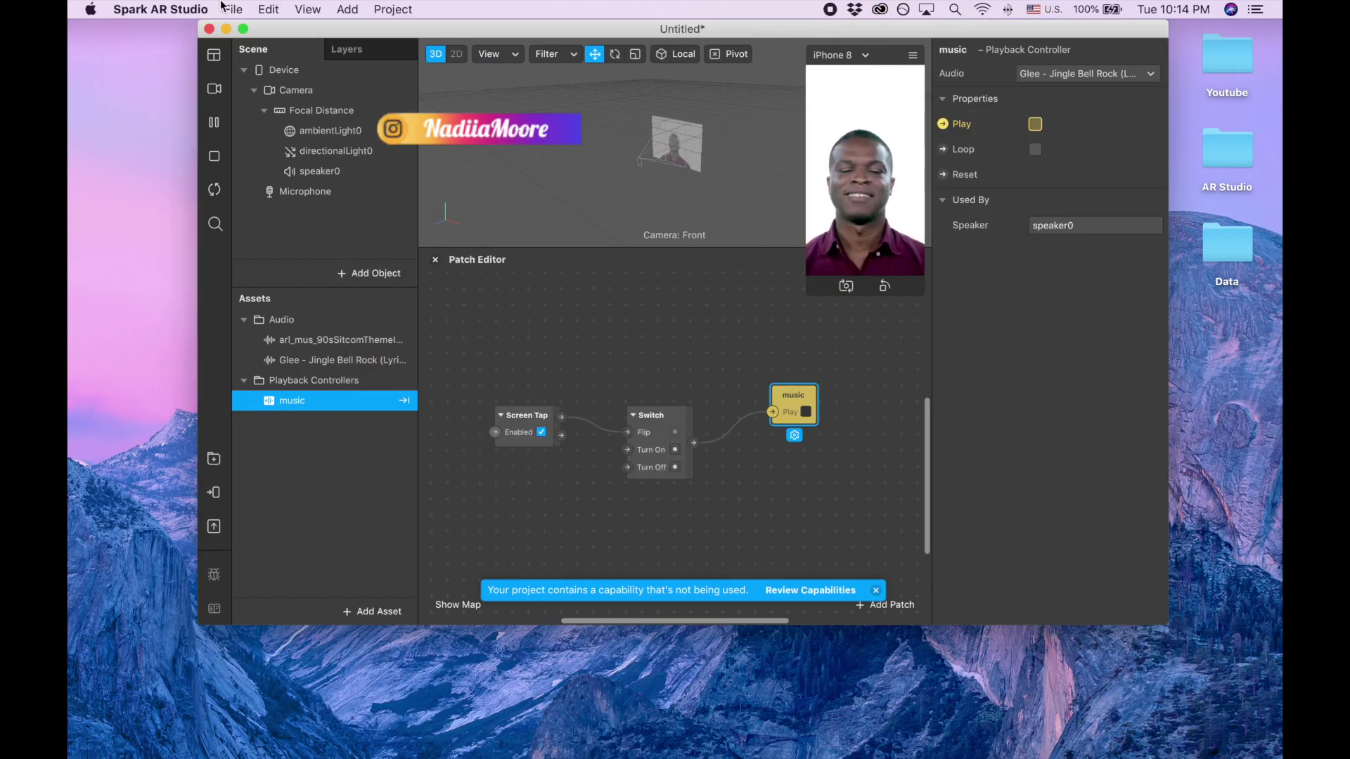
{"action": "left_click", "coordinate": [281, 73]}
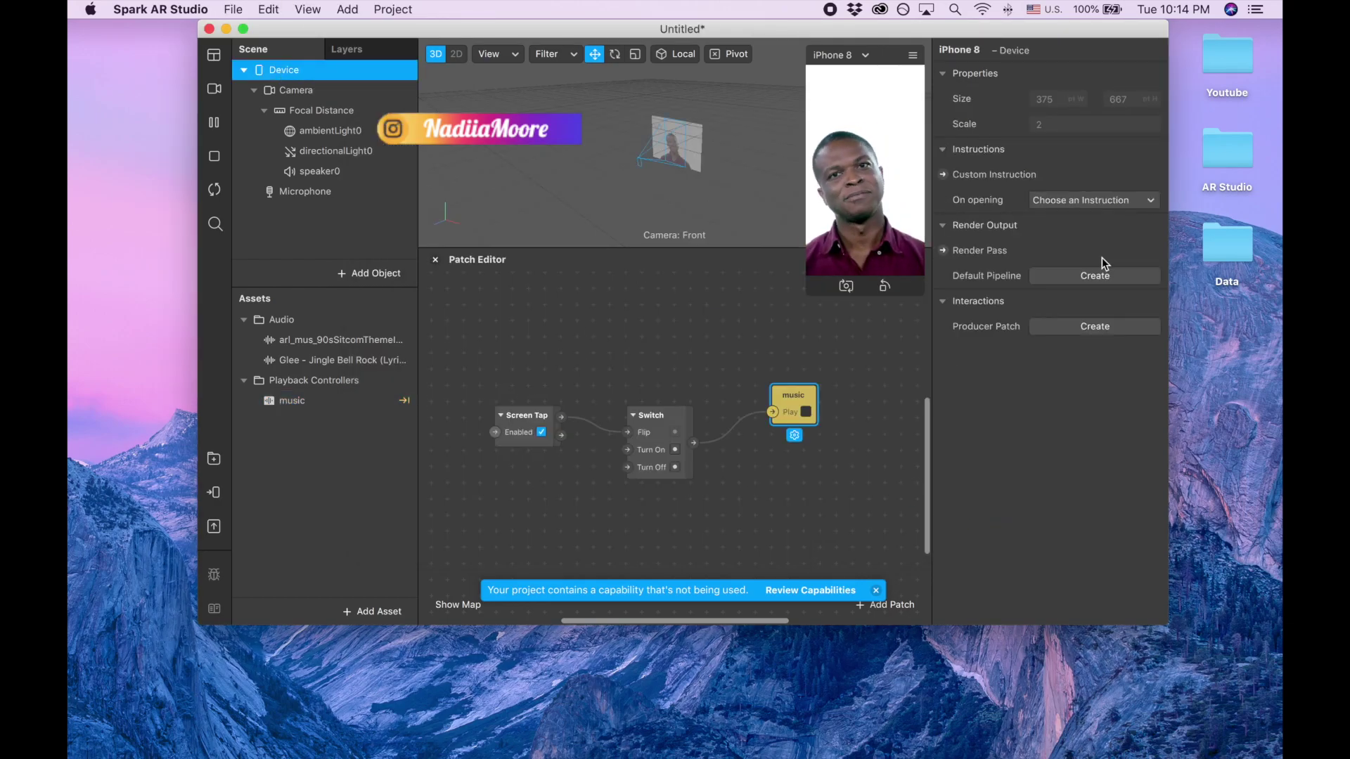
{"action": "left_click", "coordinate": [1148, 201]}
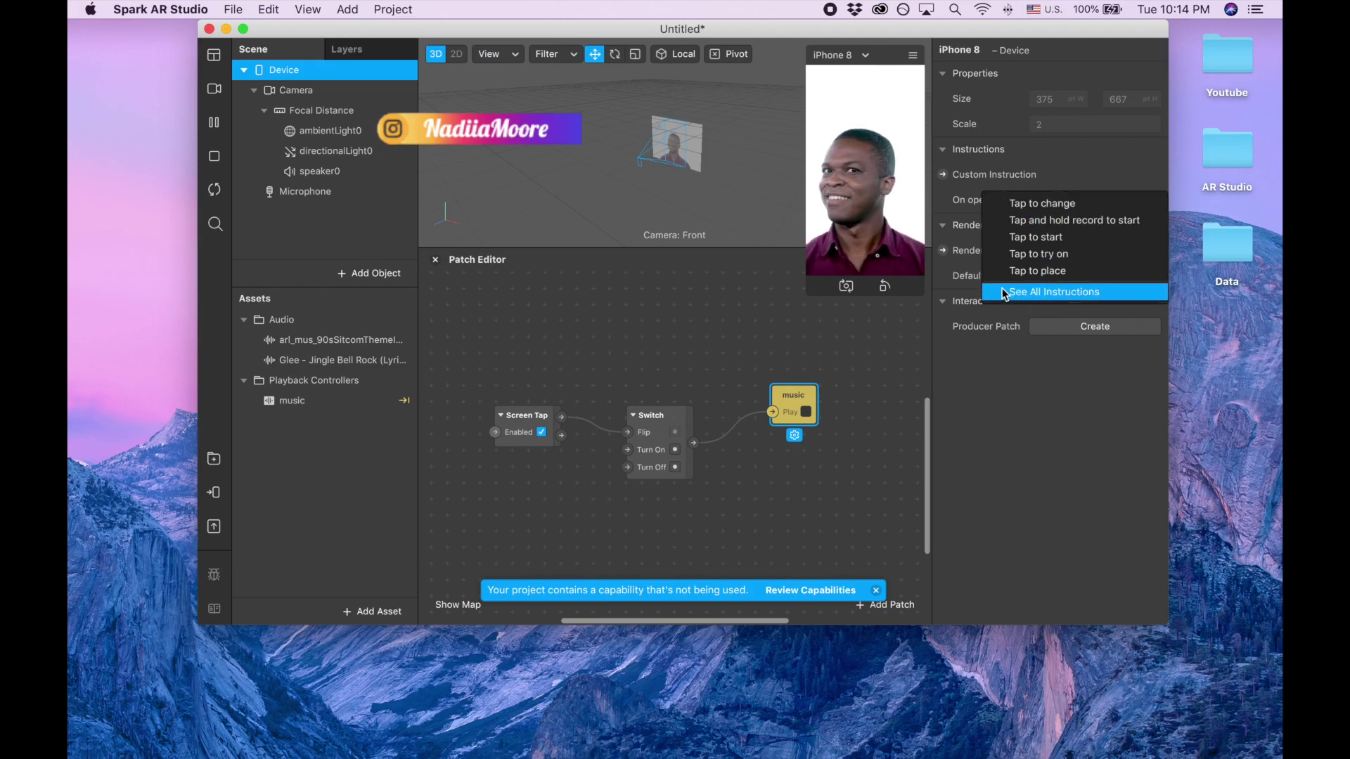
{"action": "left_click", "coordinate": [1045, 298]}
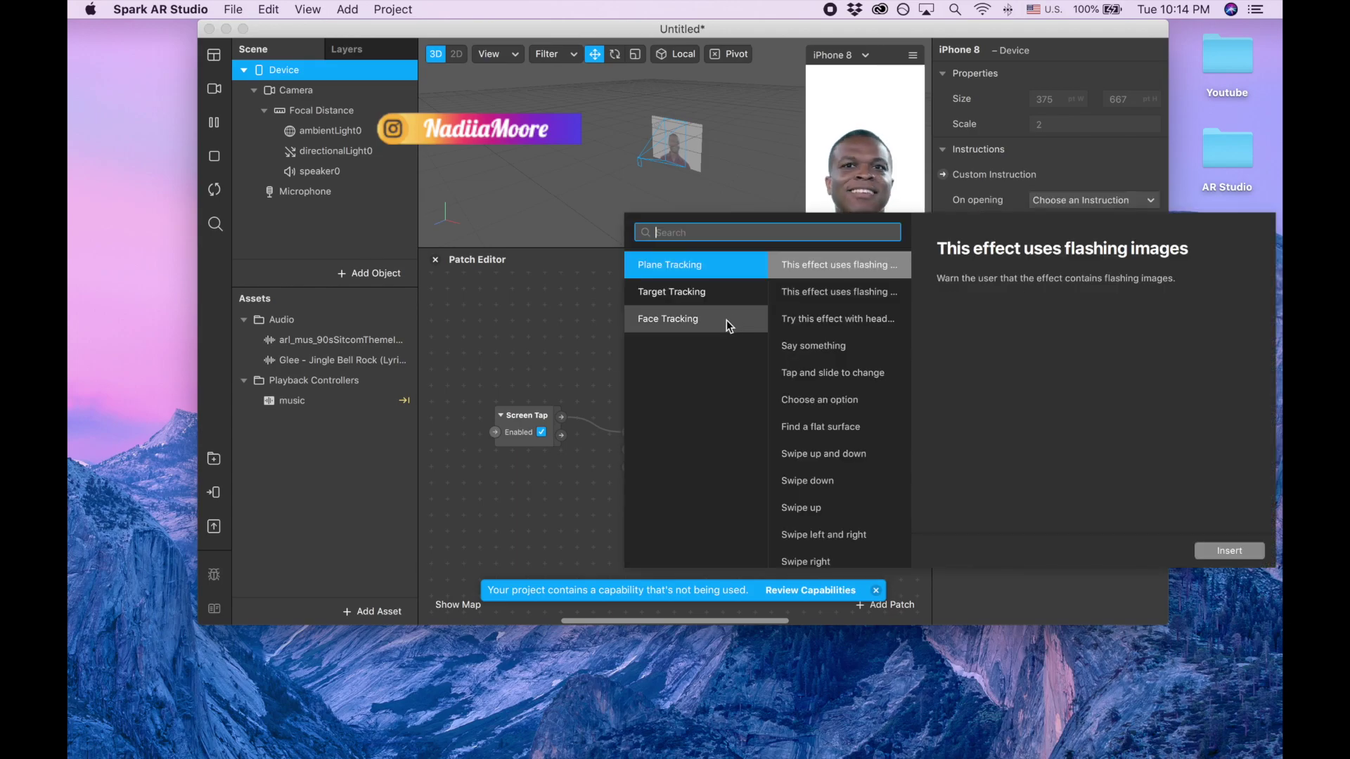
{"action": "type", "text": "ta"}
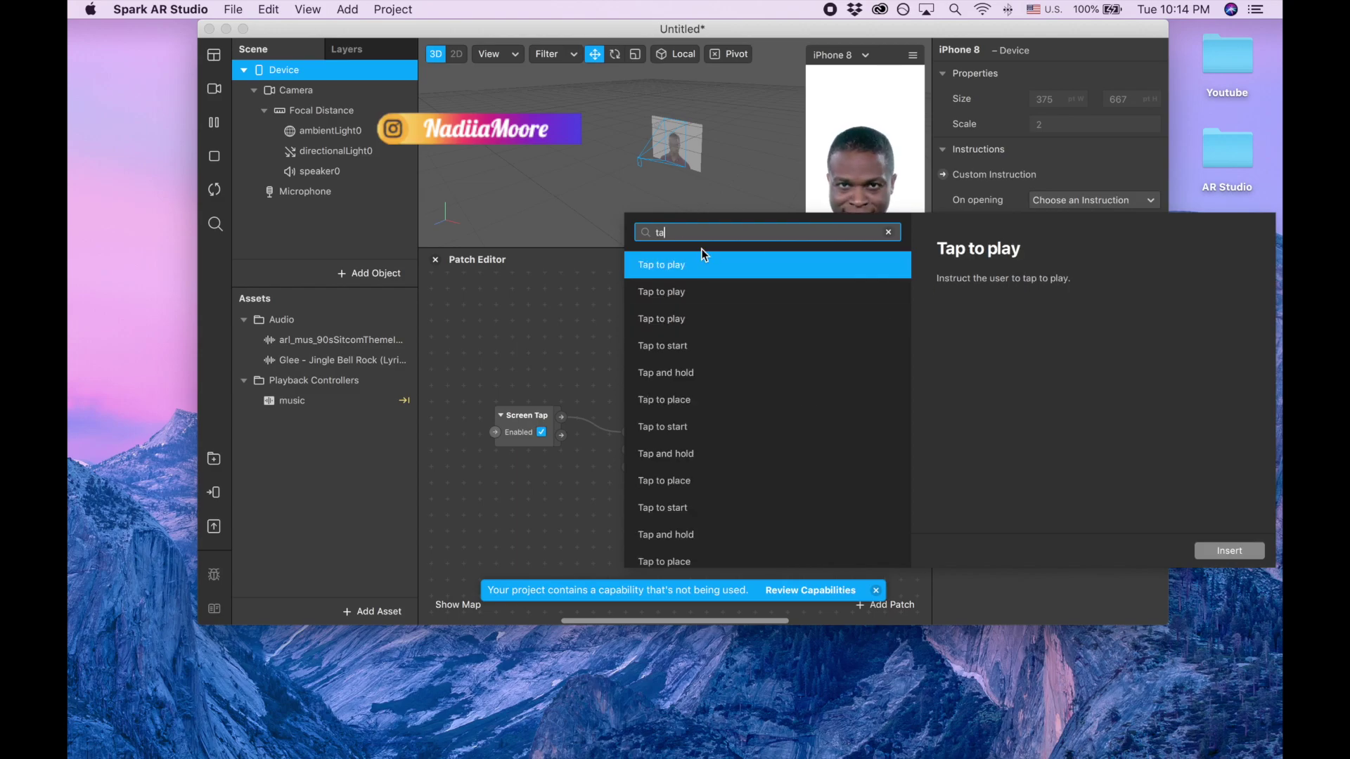
{"action": "double_click", "coordinate": [676, 264]}
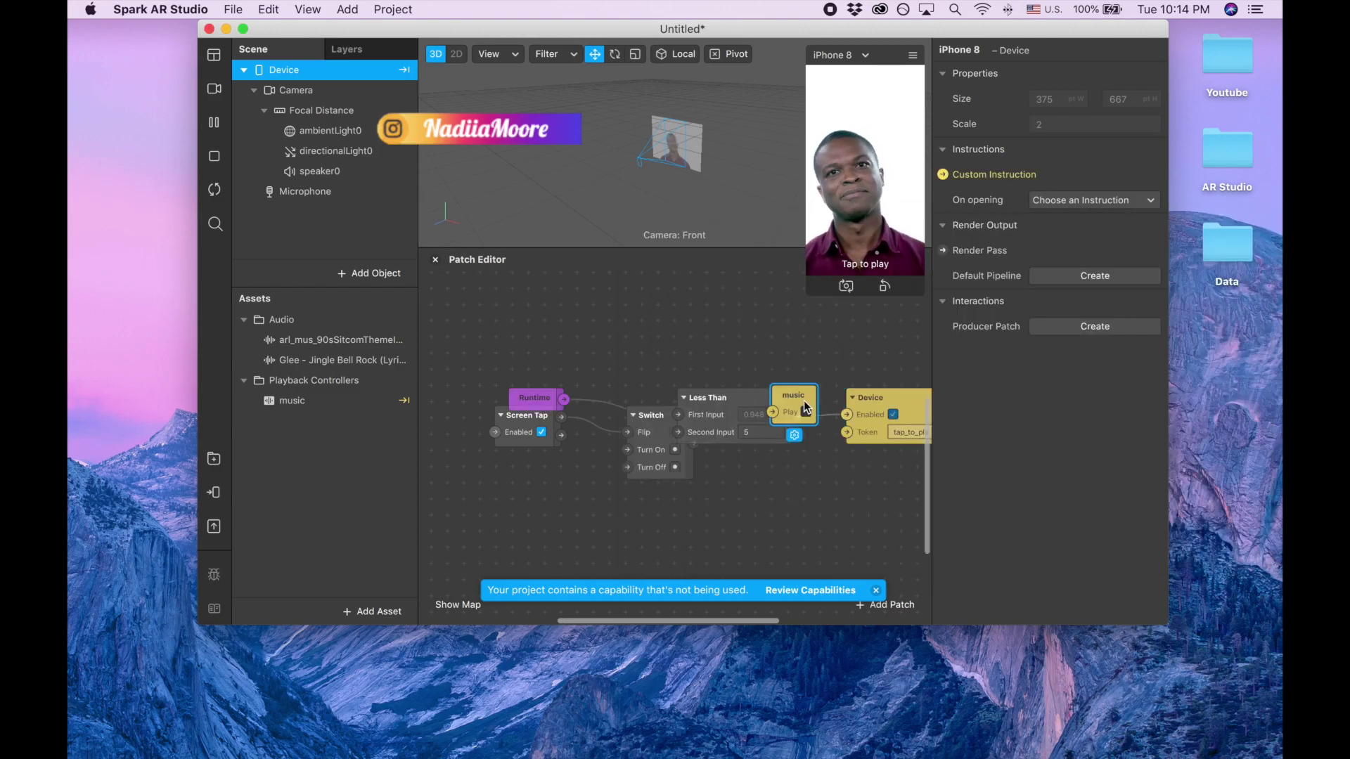
Step: Arrange the music, Less Than and Device patches neatly above the Switch chain
{"action": "left_click_drag", "start_coordinate": [805, 401], "coordinate": [757, 336]}
{"action": "left_click_drag", "start_coordinate": [759, 408], "coordinate": [643, 260]}
{"action": "left_click_drag", "start_coordinate": [738, 345], "coordinate": [754, 441]}
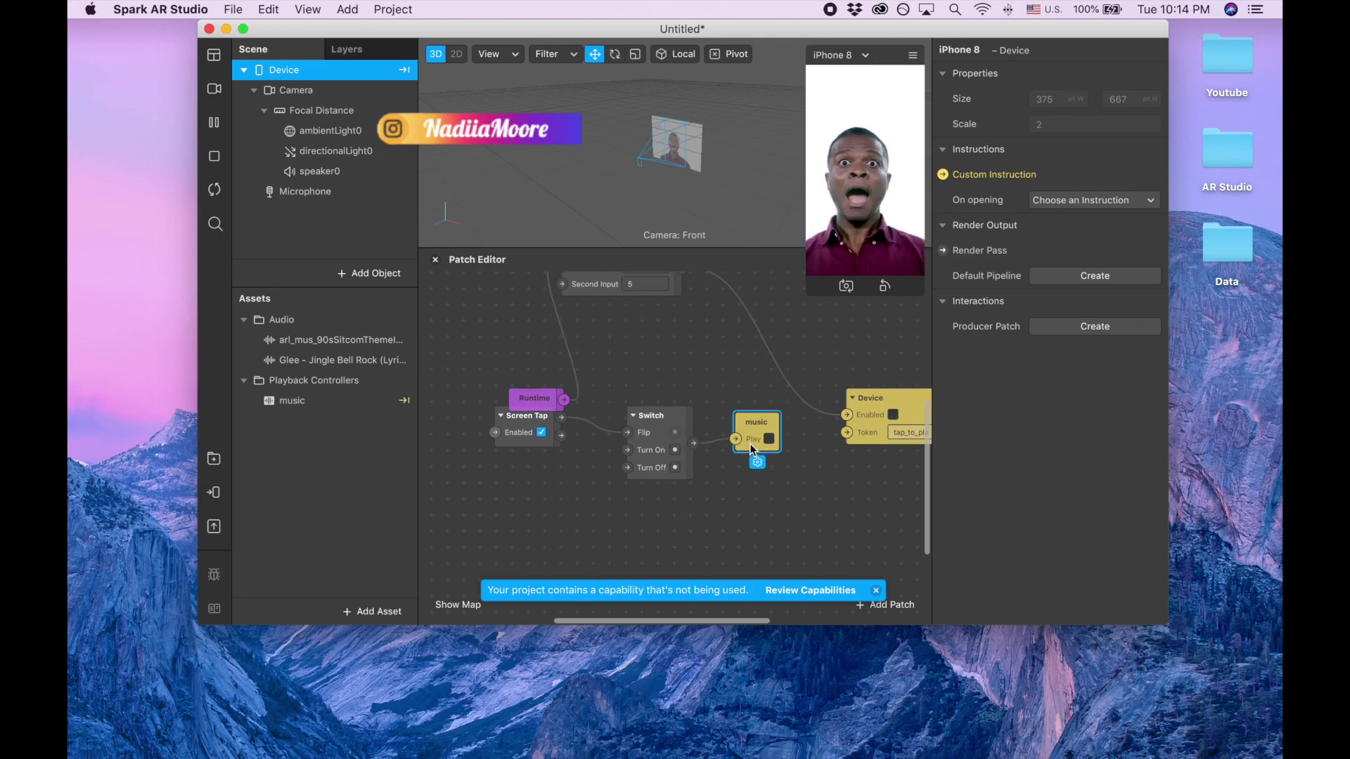
{"action": "left_click_drag", "start_coordinate": [861, 393], "coordinate": [799, 310]}
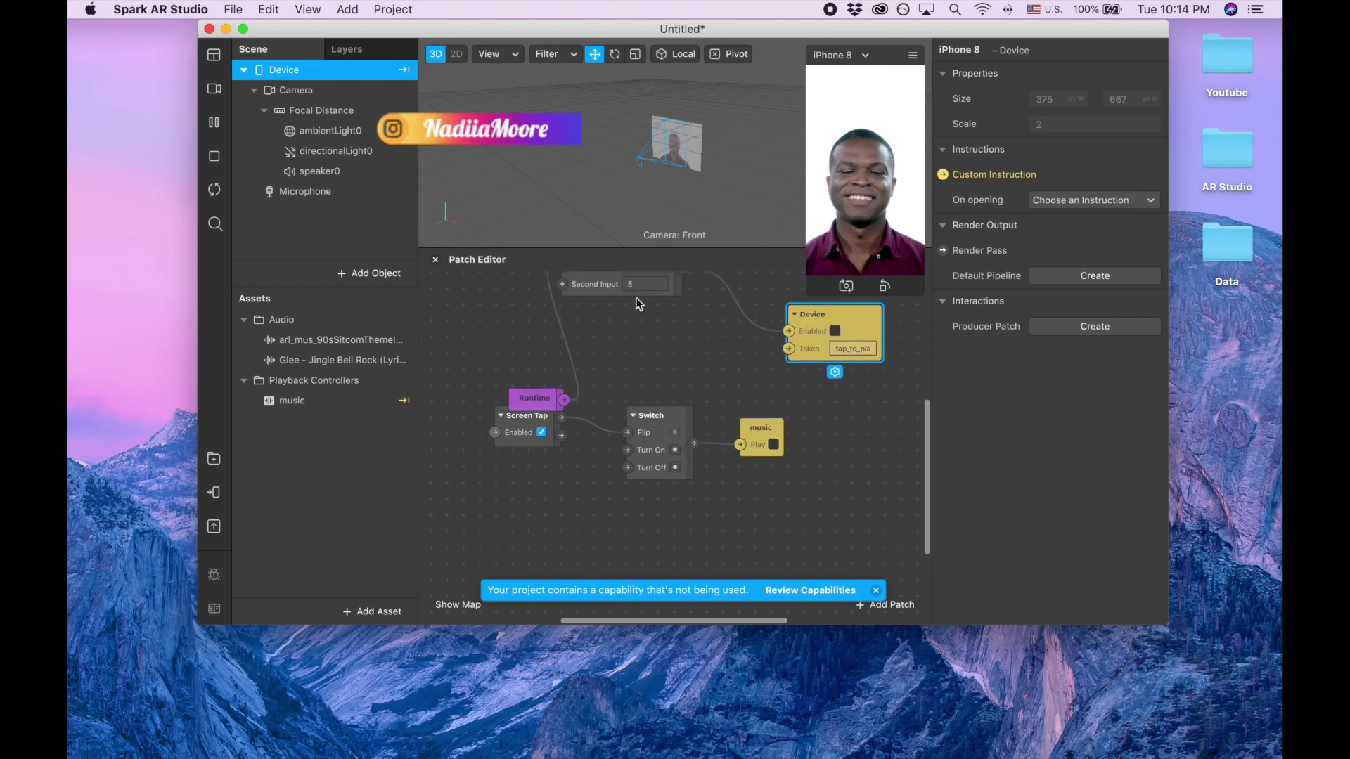
{"action": "left_click_drag", "start_coordinate": [603, 285], "coordinate": [651, 389]}
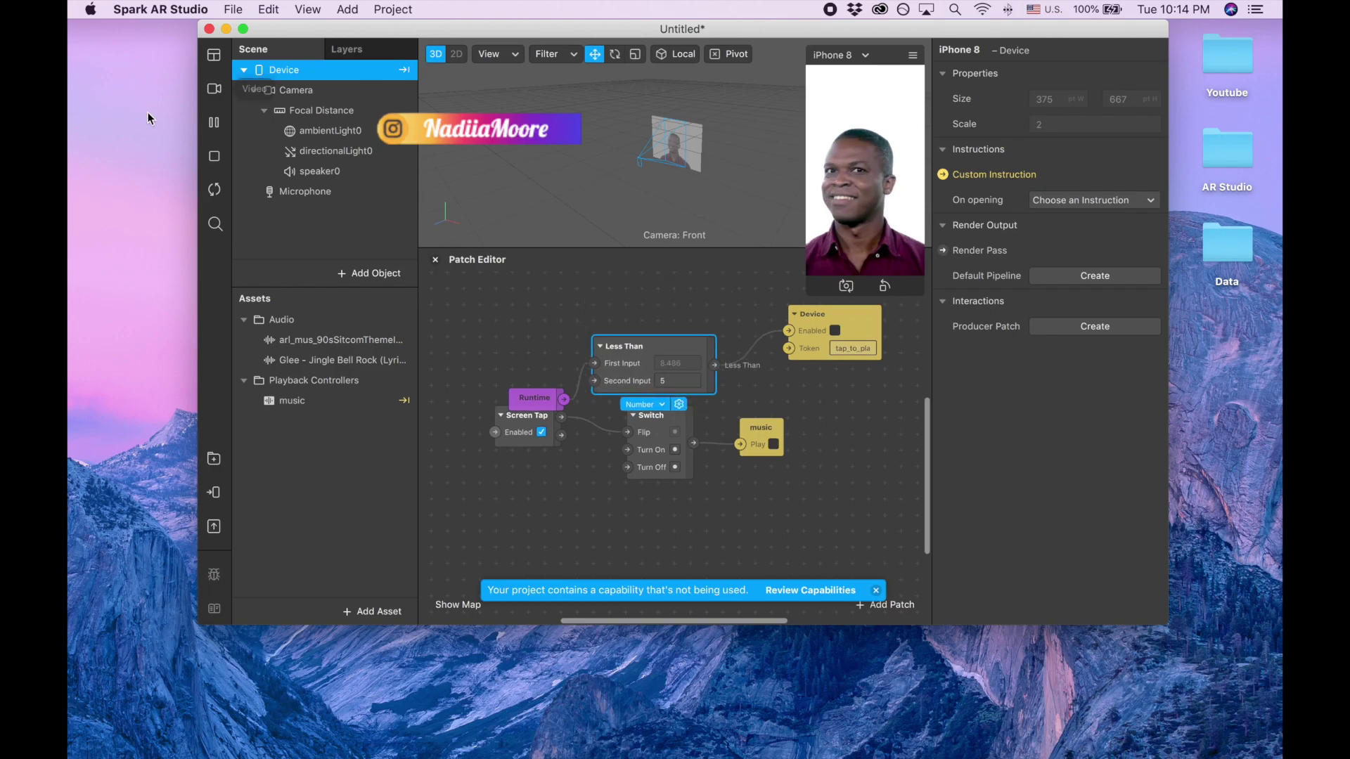
Step: Restart the effect to check the timed instruction and place Runtime left of Less Than
{"action": "left_click", "coordinate": [216, 190]}
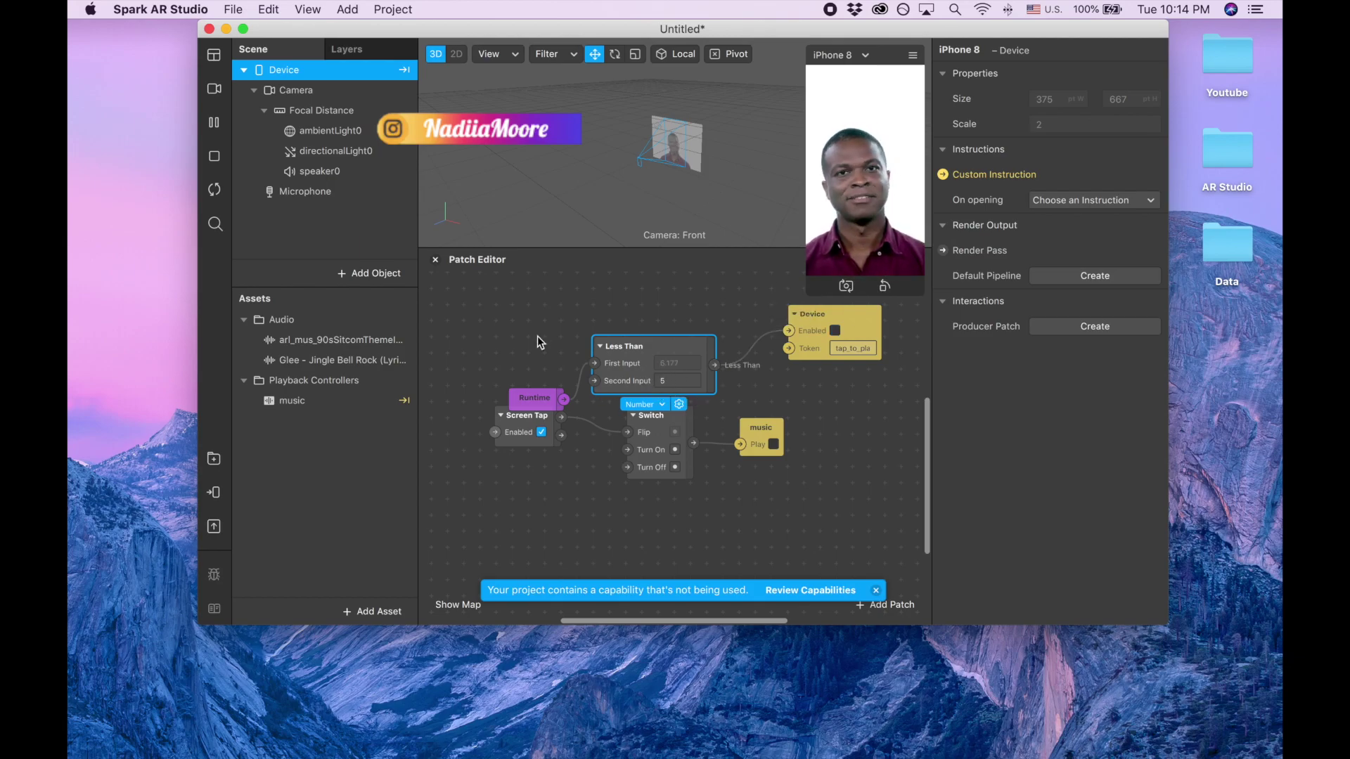
{"action": "left_click", "coordinate": [533, 400]}
{"action": "left_click_drag", "start_coordinate": [532, 399], "coordinate": [537, 348]}
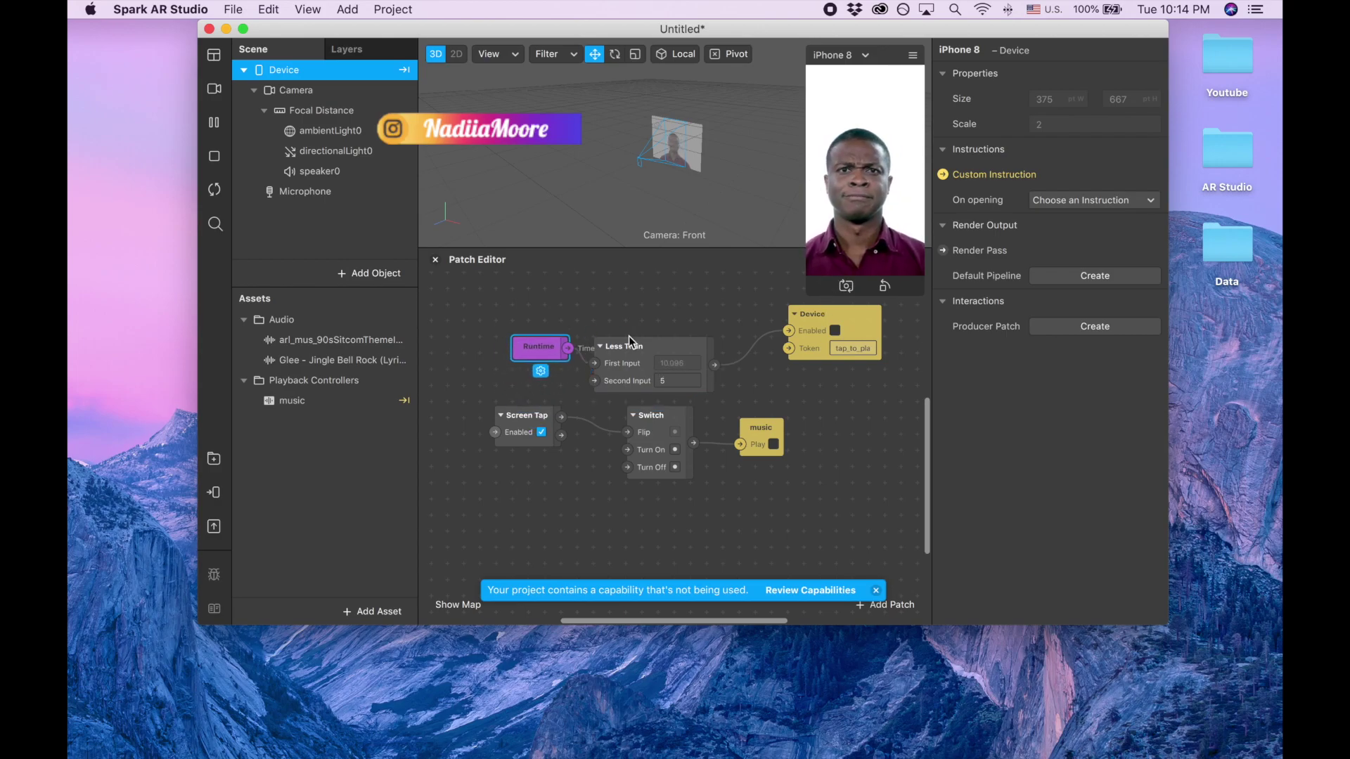